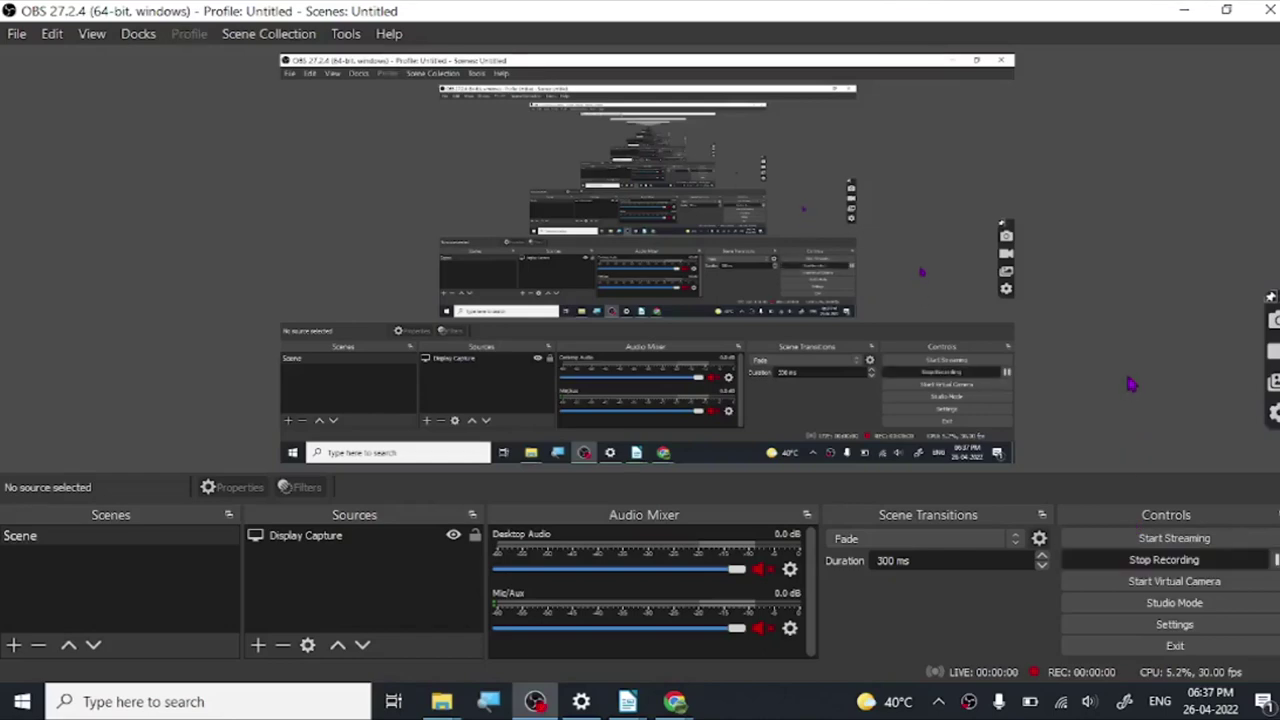
Switch to VIDEO TEXT DOC.odt in LibreOffice Writer and review the title and the steps for earning with health content
{"action": "left_click", "coordinate": [1184, 10]}
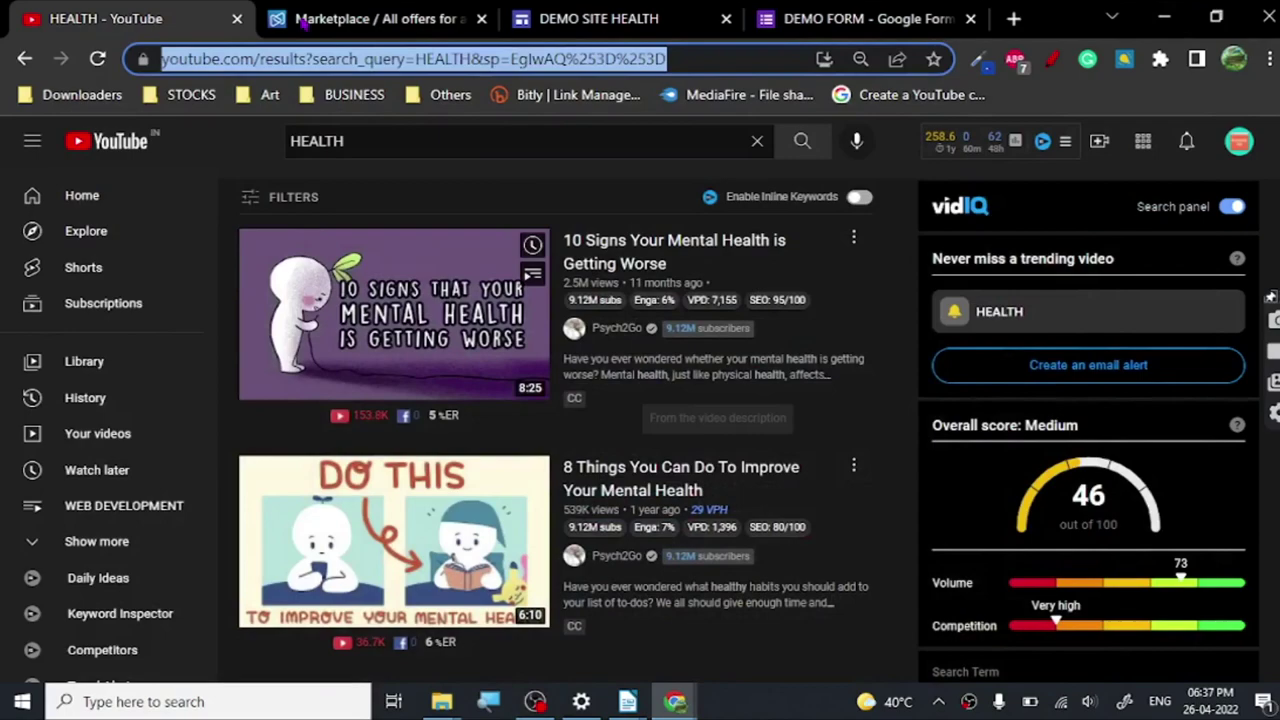
{"action": "mouse_move", "coordinate": [627, 701]}
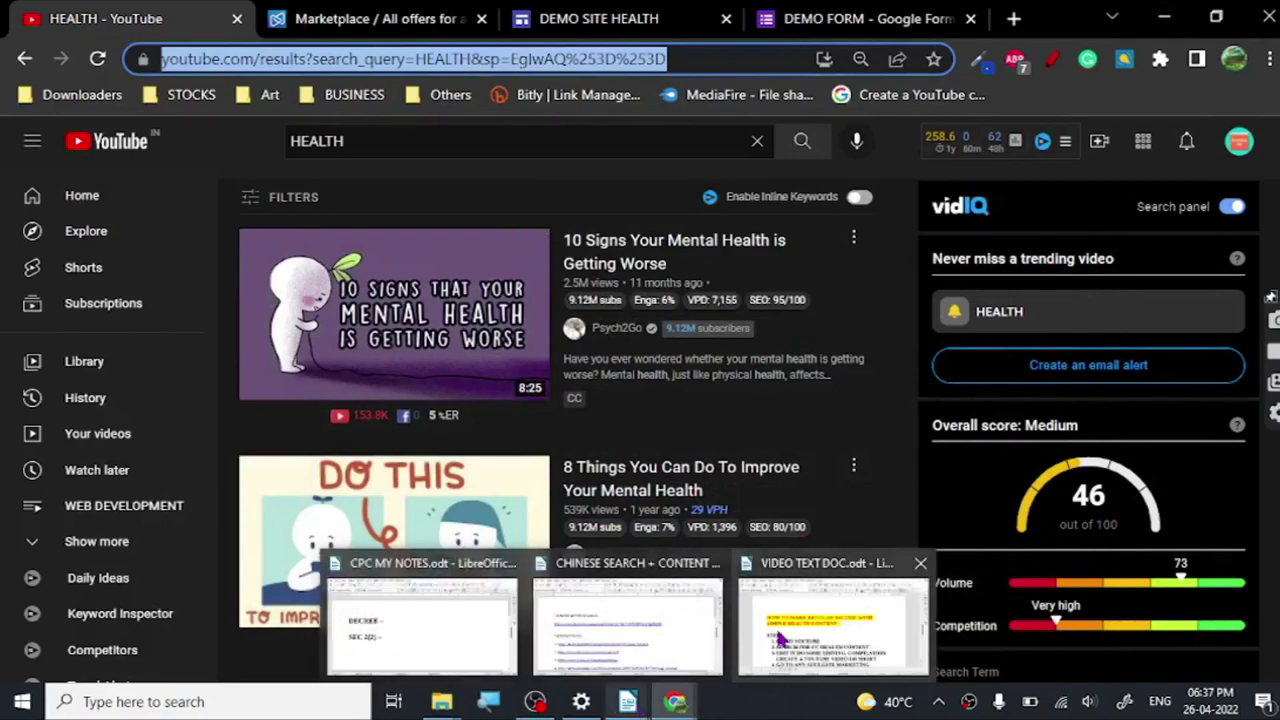
{"action": "left_click", "coordinate": [780, 636]}
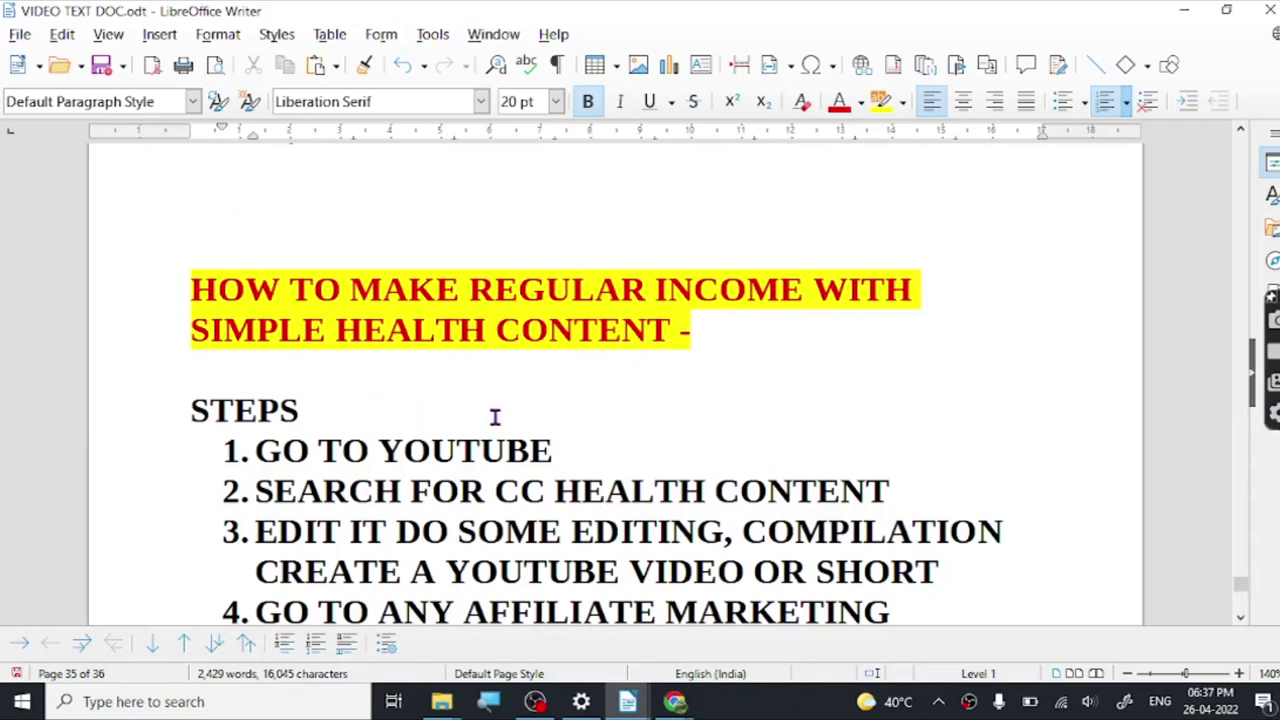
{"action": "scroll", "coordinate": [495, 418], "scroll_direction": "down", "scroll_amount": 2}
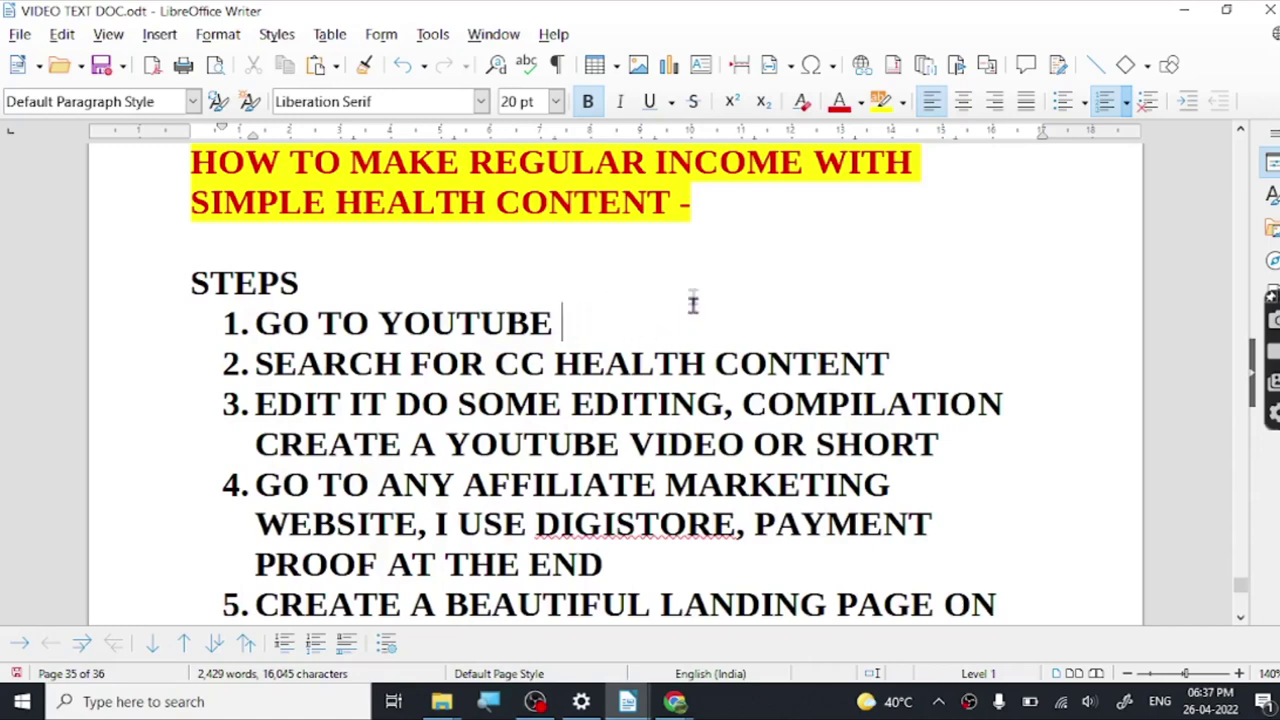
{"action": "scroll", "coordinate": [405, 465], "scroll_direction": "down", "scroll_amount": 1}
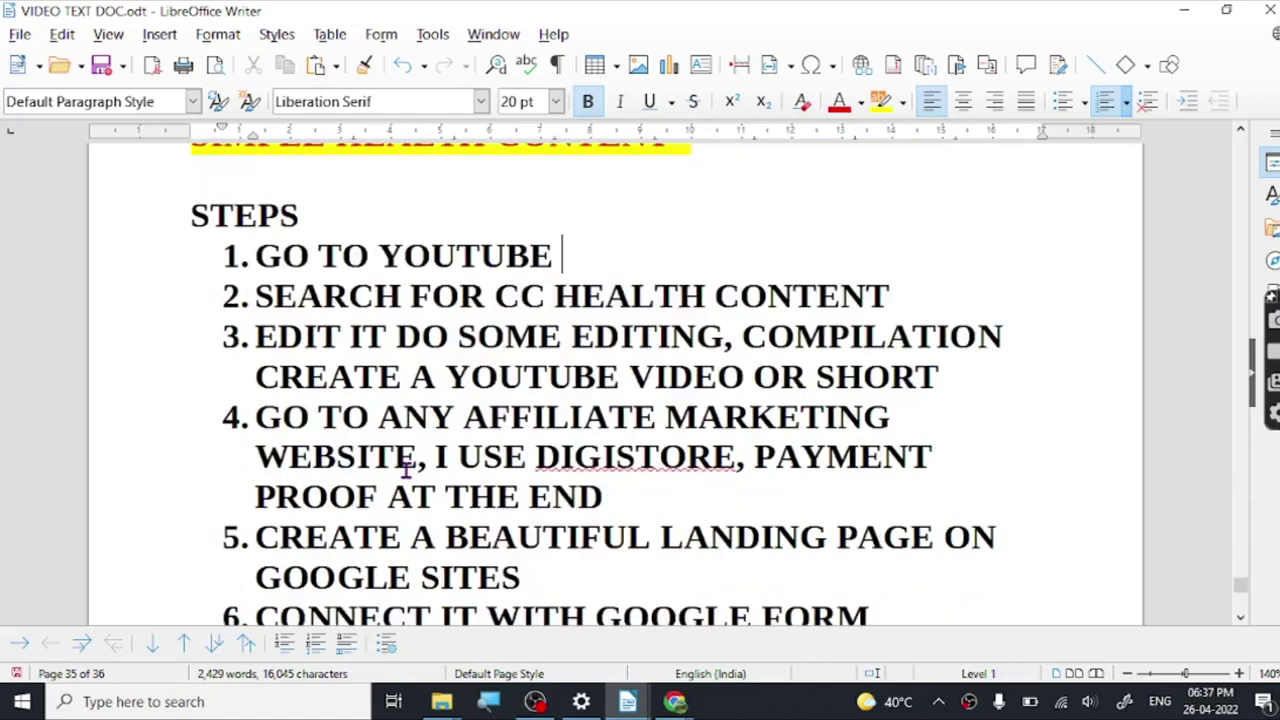
{"action": "scroll", "coordinate": [440, 413], "scroll_direction": "up", "scroll_amount": 2}
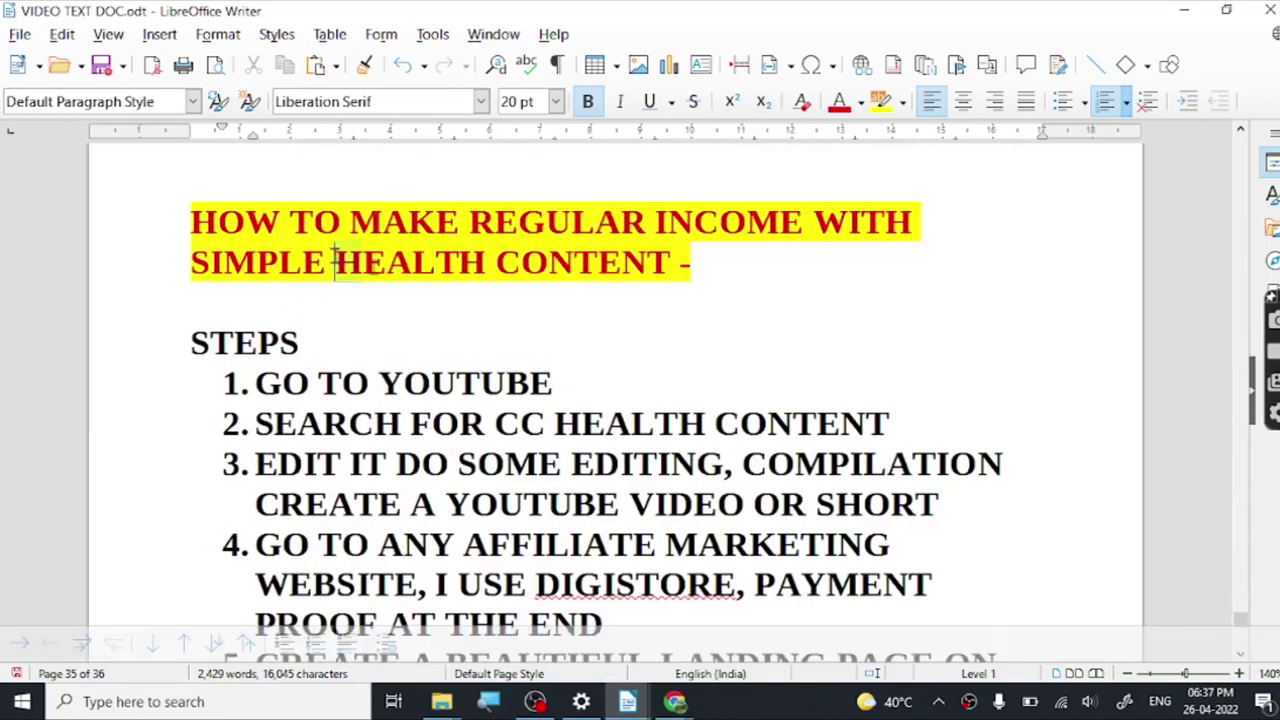
{"action": "left_click_drag", "start_coordinate": [335, 262], "coordinate": [668, 263]}
{"action": "left_click", "coordinate": [548, 330]}
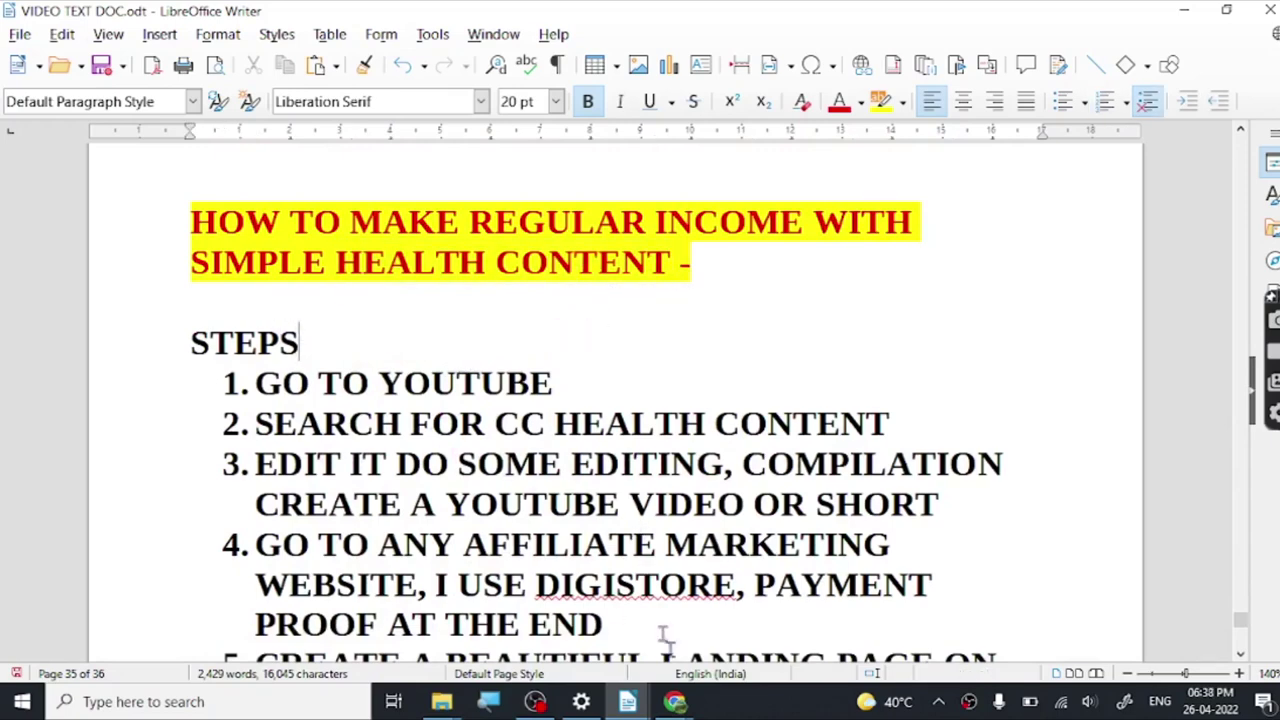
Switch to the YouTube window in Chrome and search for HEALTH
{"action": "mouse_move", "coordinate": [678, 699]}
{"action": "left_click", "coordinate": [778, 620]}
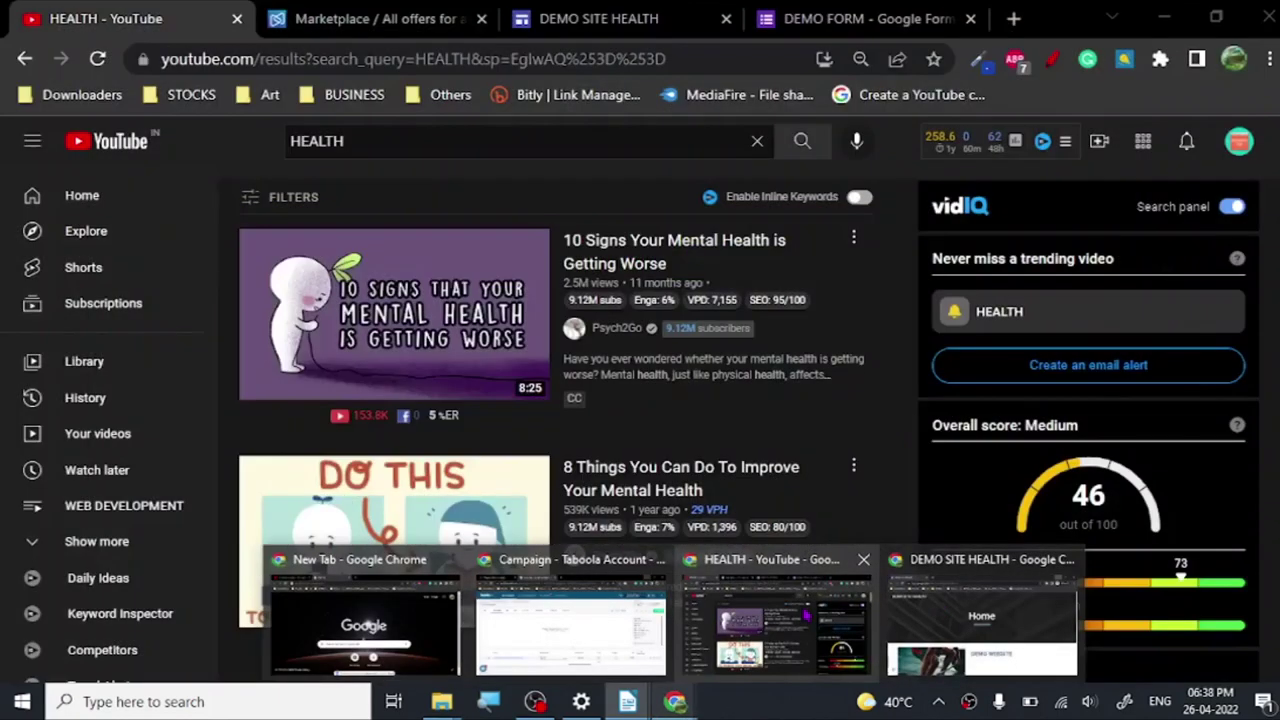
{"action": "left_click", "coordinate": [365, 145]}
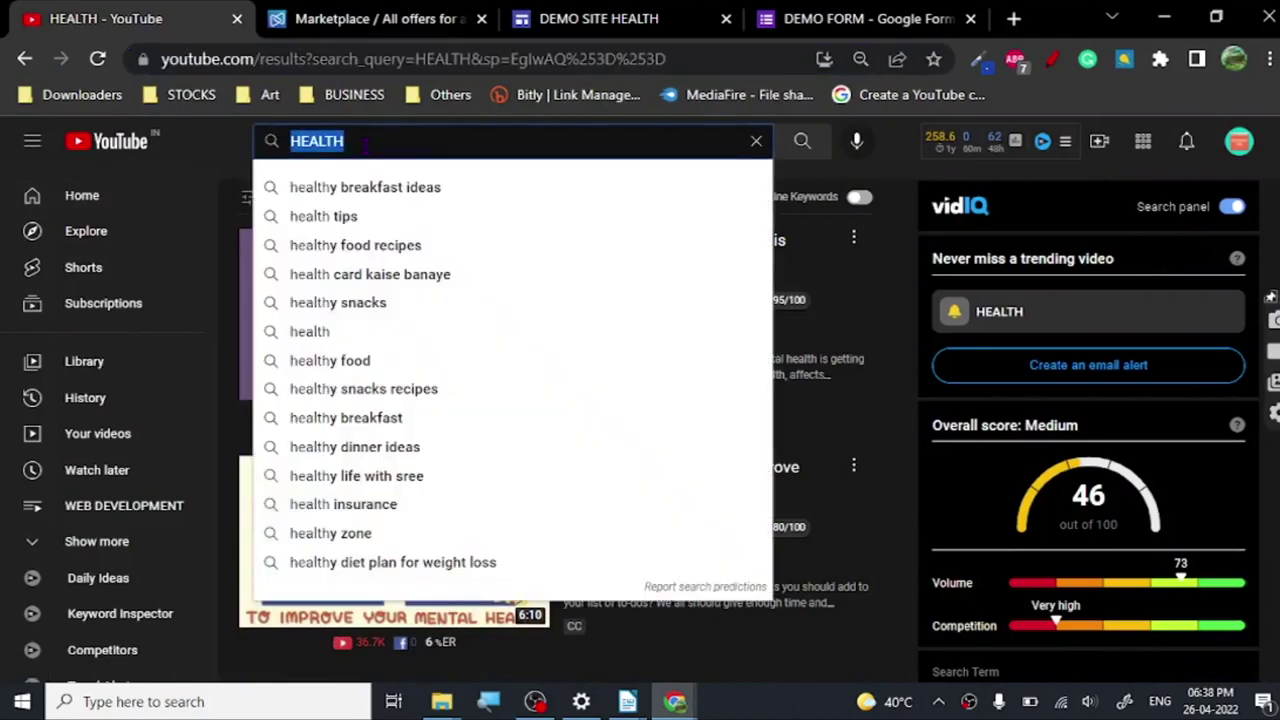
{"action": "type", "text": "HELTH"}
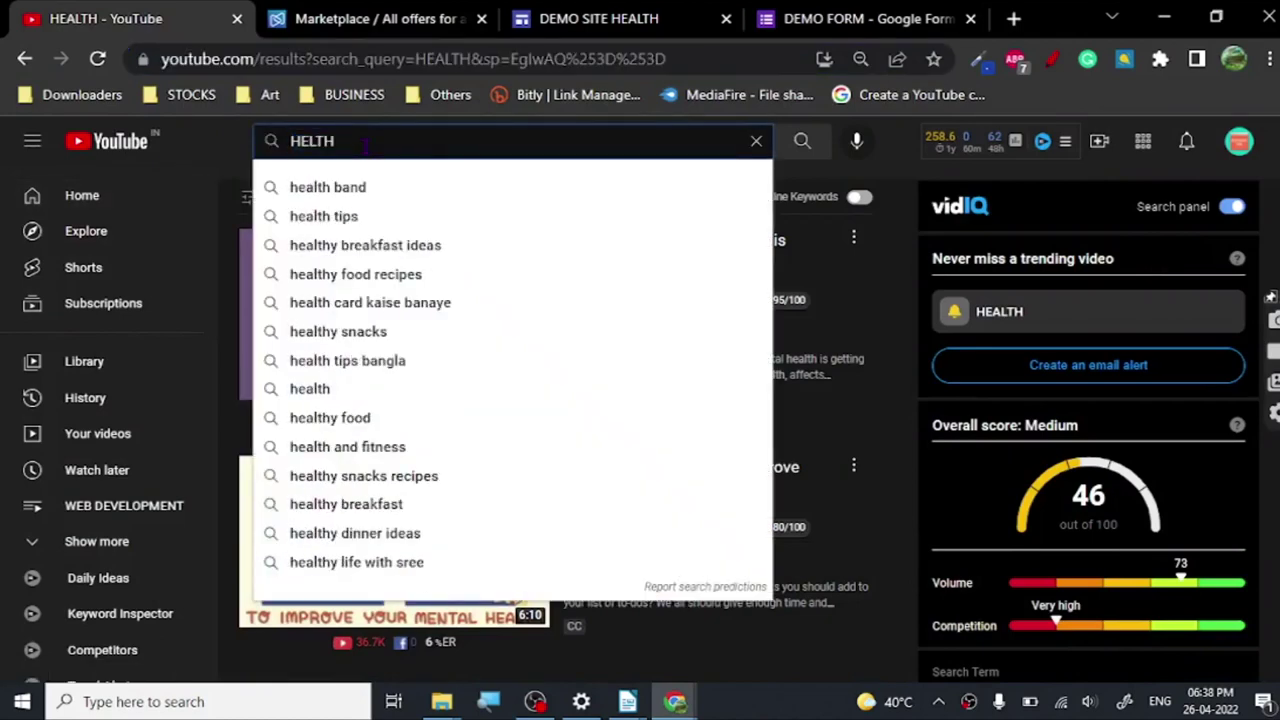
{"action": "key", "text": "BackSpace"}
{"action": "key", "text": "BackSpace"}
{"action": "key", "text": "BackSpace"}
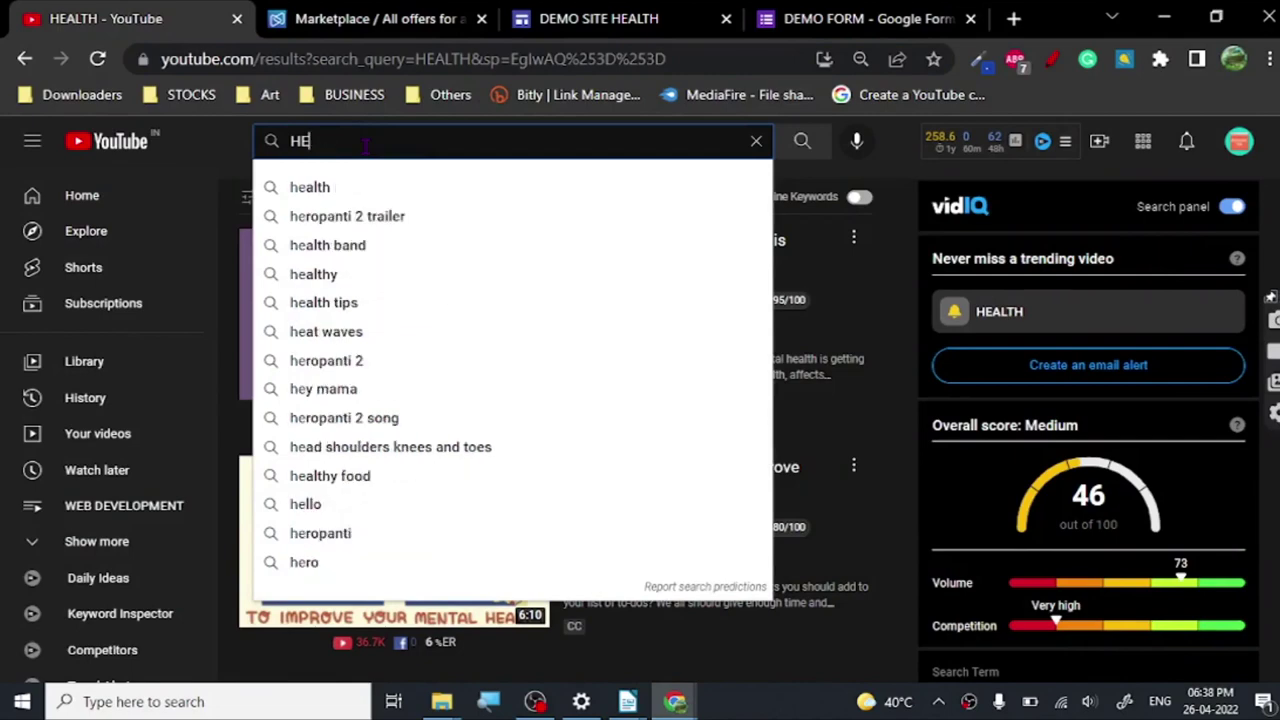
{"action": "type", "text": "L"}
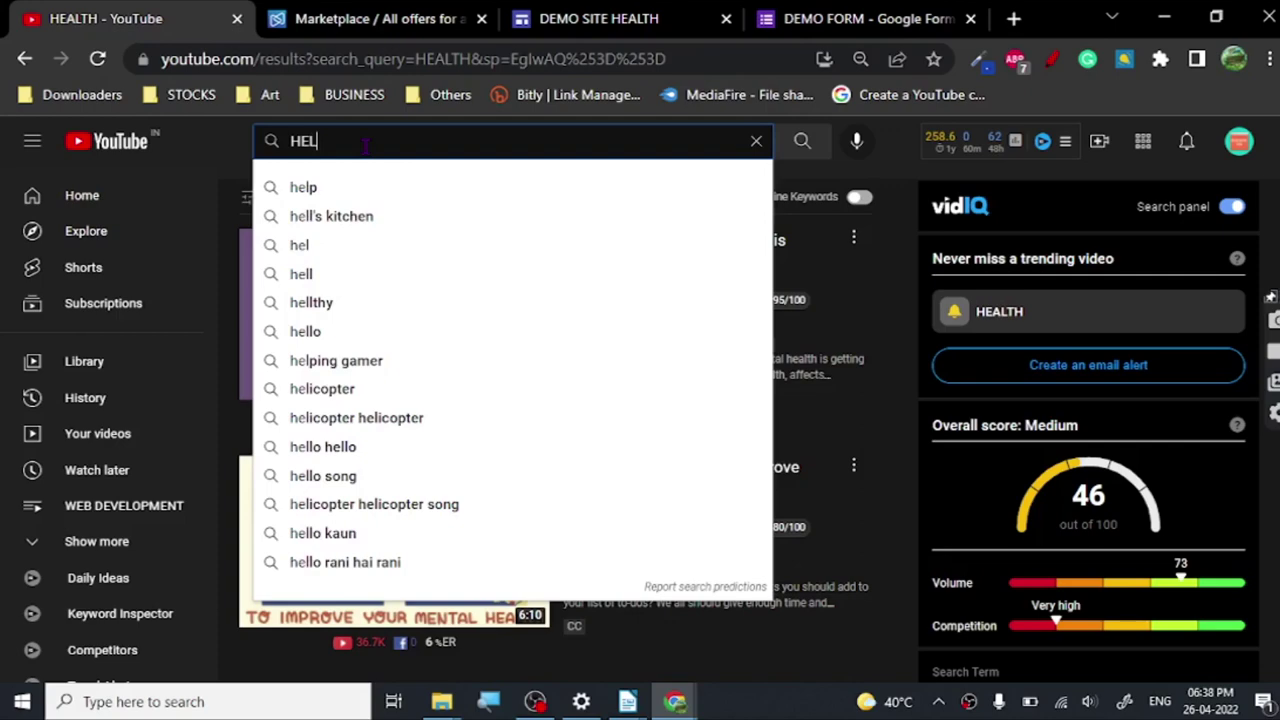
{"action": "key", "text": "BackSpace"}
{"action": "type", "text": "ALTH"}
{"action": "key", "text": "Return"}
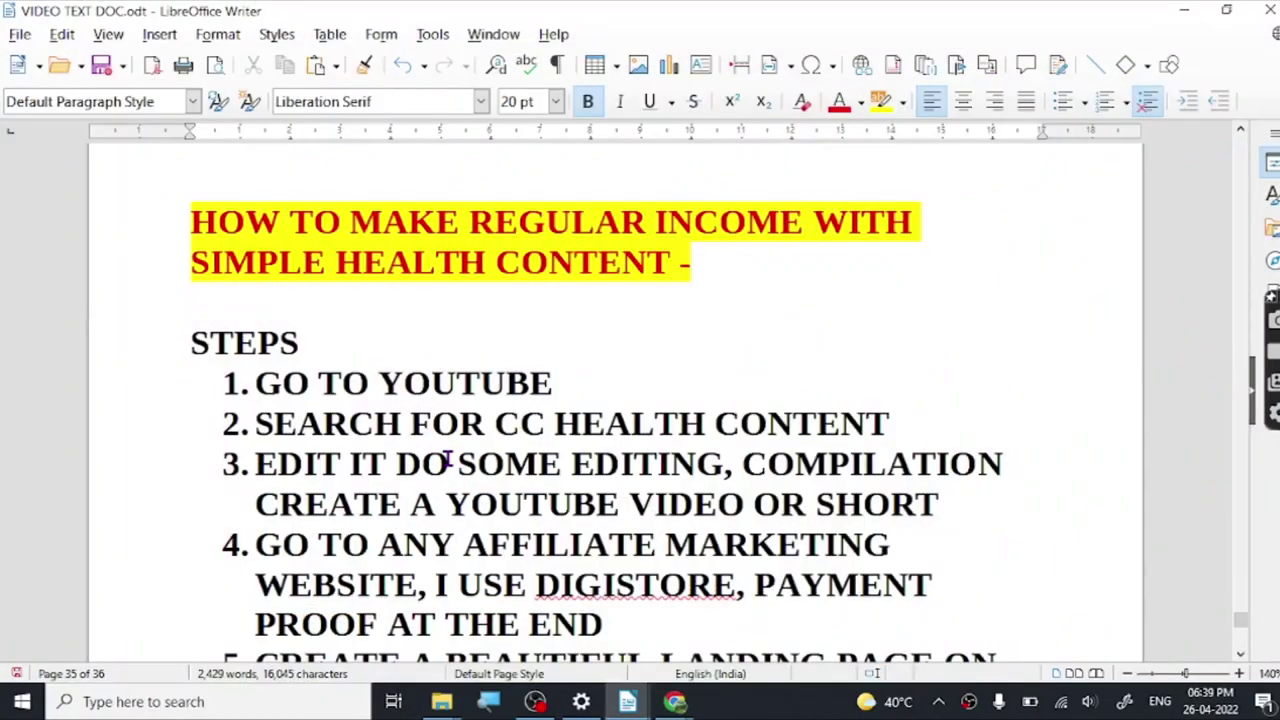
Review the steps document and expand the description of "10 Signs Your Mental Health is Getting Worse" to examine its license
{"action": "scroll", "coordinate": [448, 461], "scroll_direction": "down", "scroll_amount": 3}
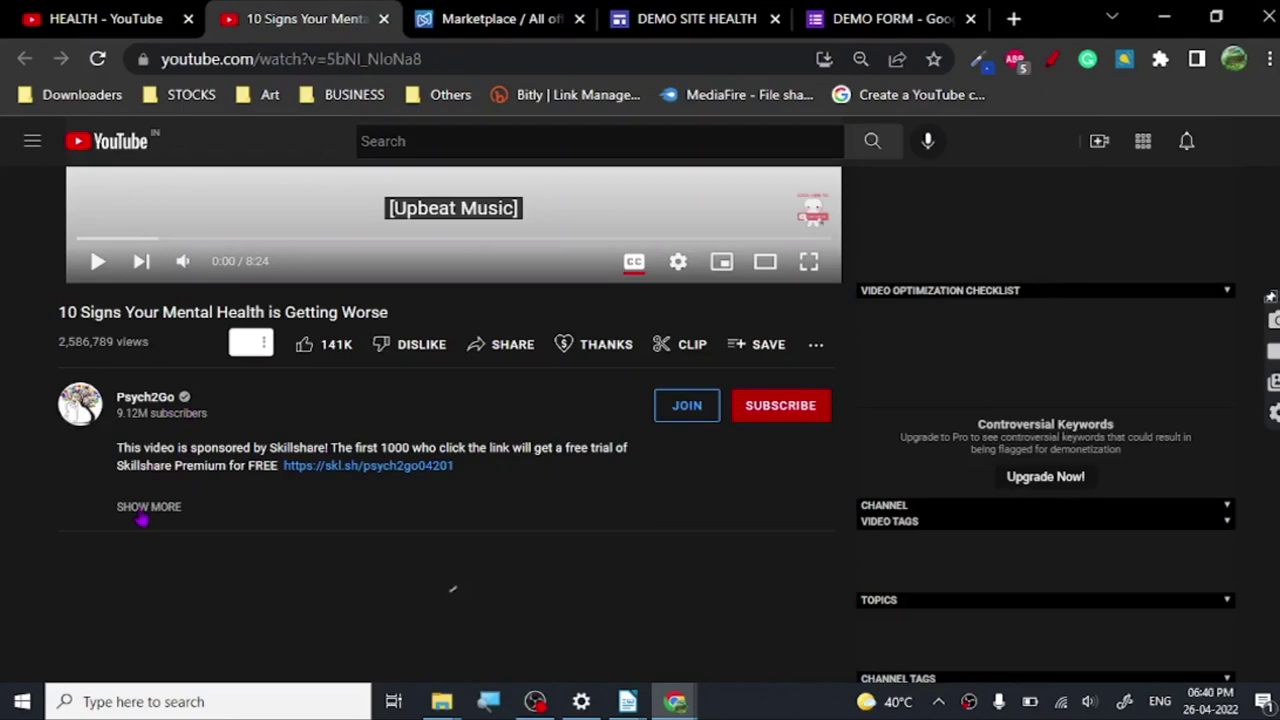
{"action": "left_click", "coordinate": [143, 512]}
{"action": "scroll", "coordinate": [470, 310], "scroll_direction": "down", "scroll_amount": 10}
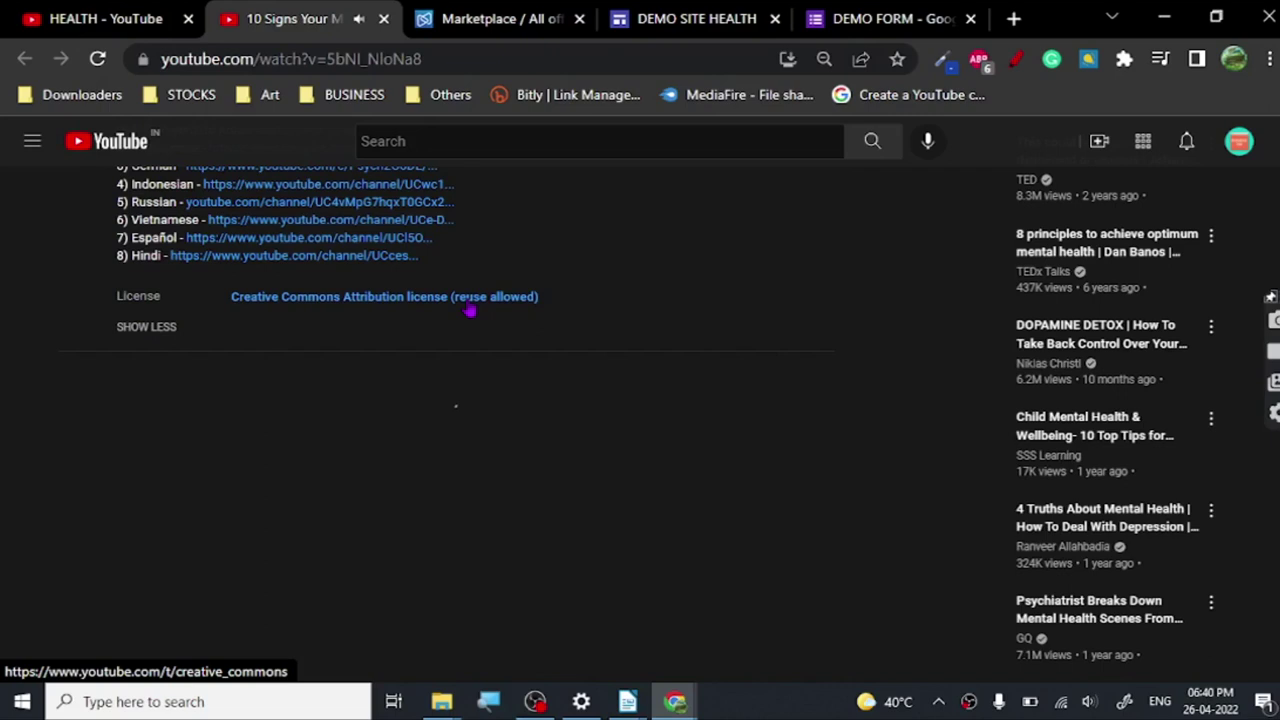
Close the video's page and open the Canva home page in a new browser tab
{"action": "key", "text": "ctrl+w"}
{"action": "key", "text": "ctrl+t"}
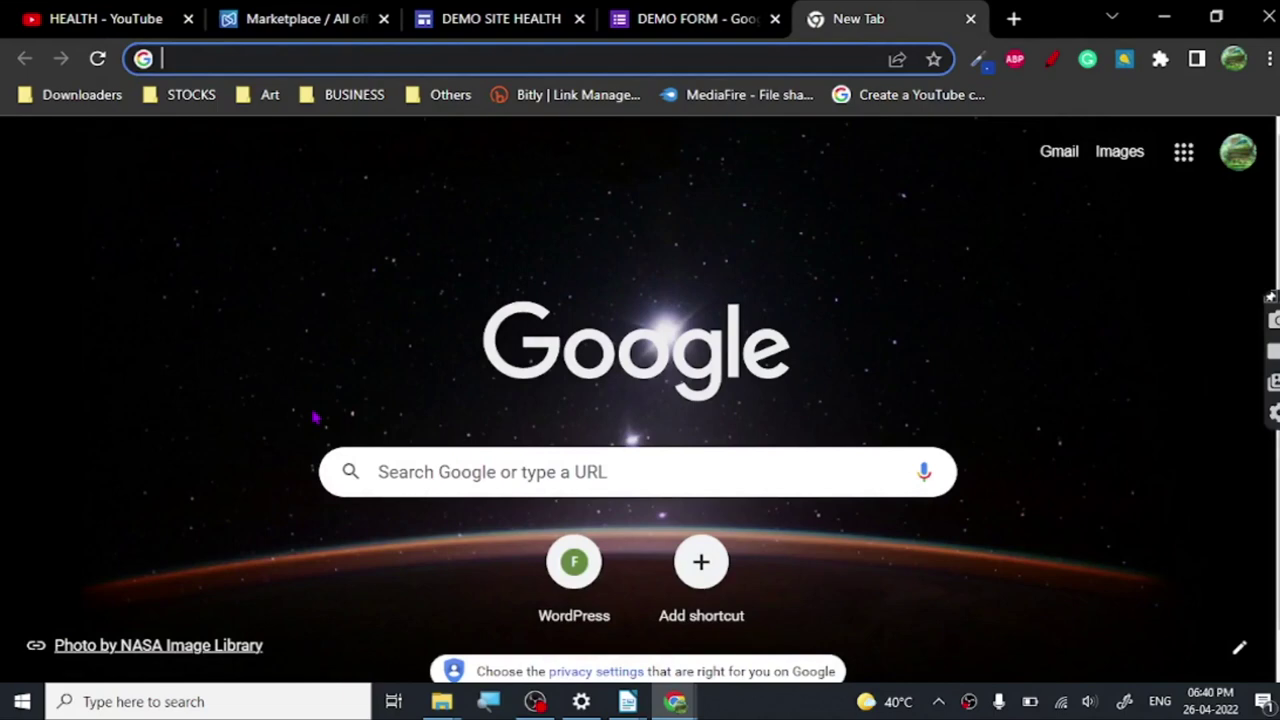
{"action": "type", "text": "CANVA"}
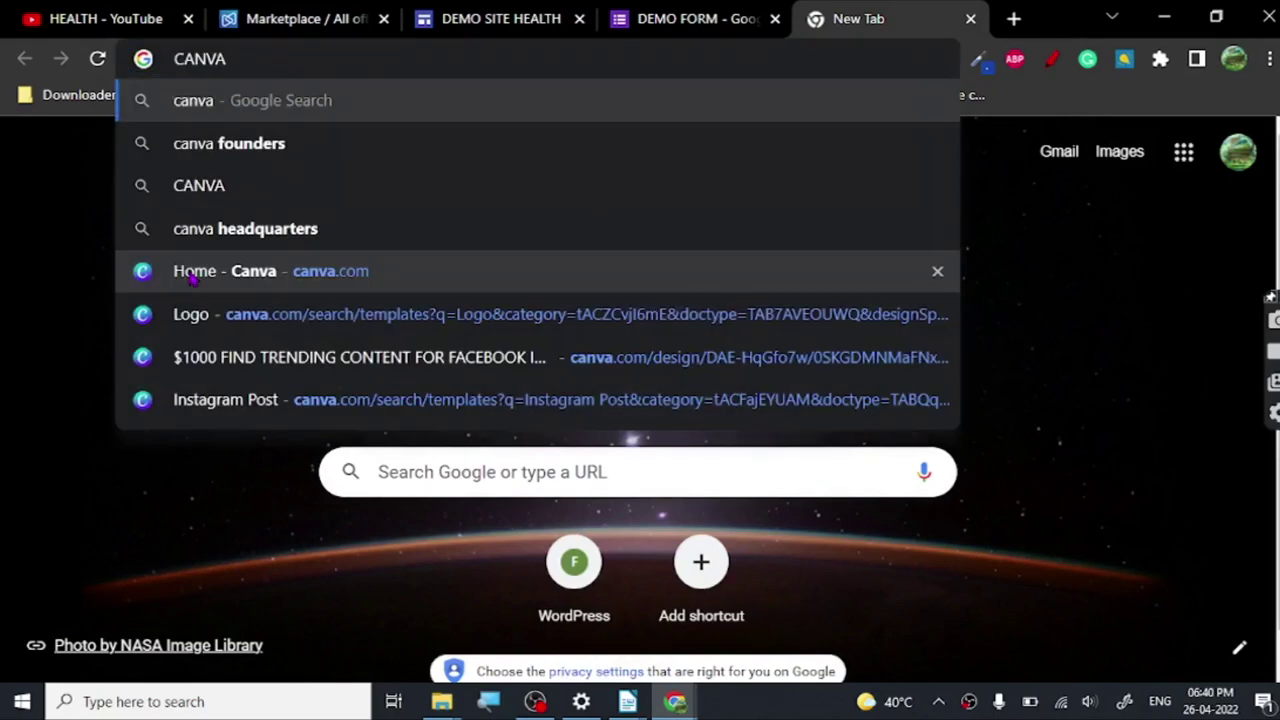
{"action": "left_click", "coordinate": [190, 278]}
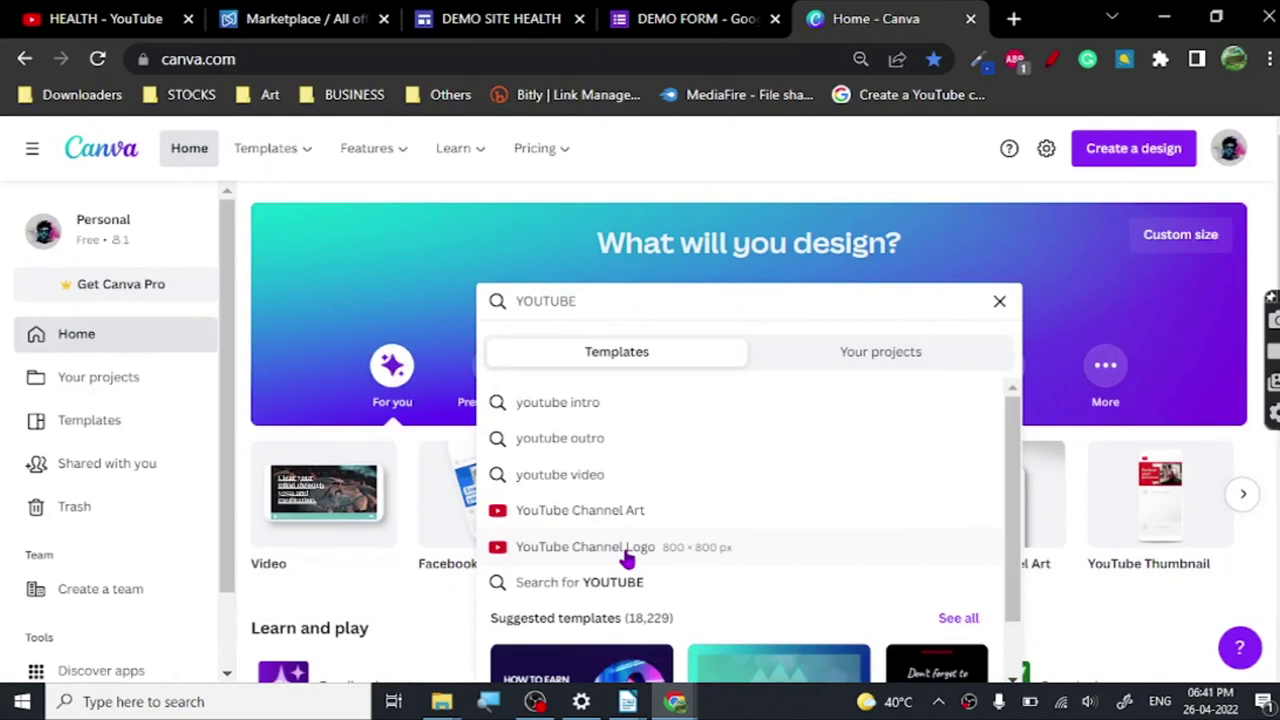
Create a video design from the NOMAD ISLAND template and browse its page animations
{"action": "left_click", "coordinate": [627, 558]}
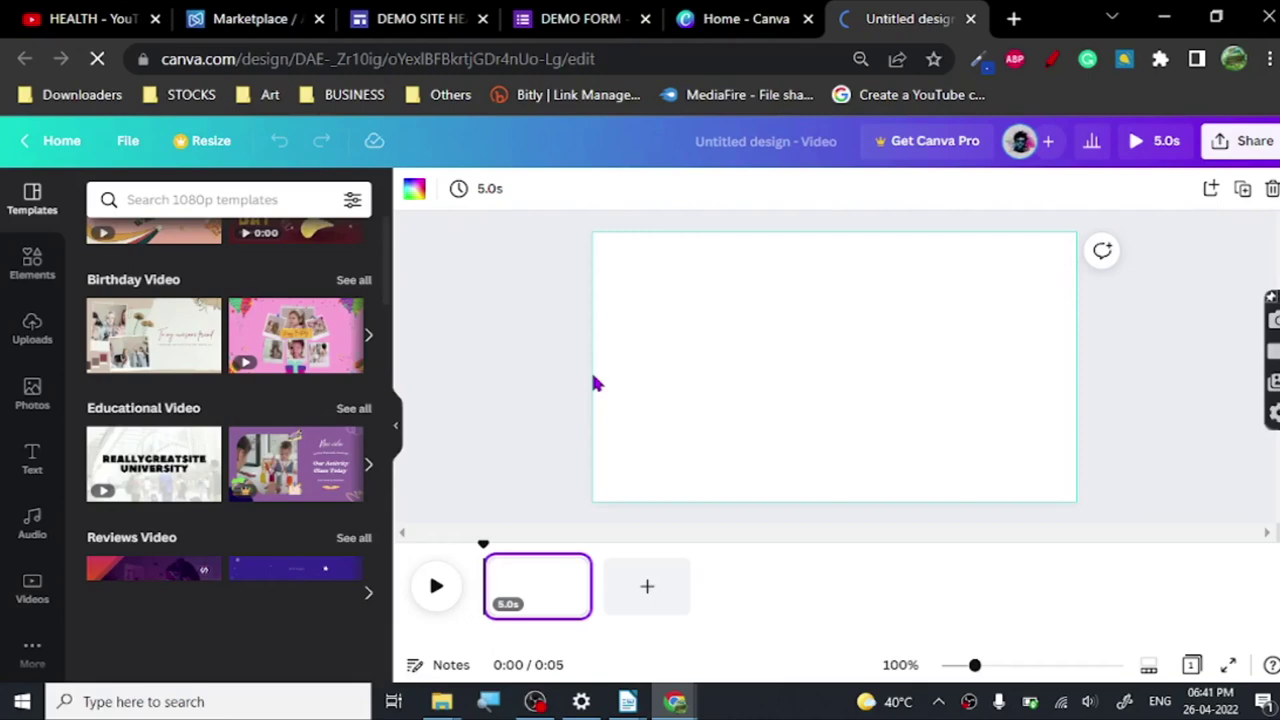
{"action": "scroll", "coordinate": [225, 420], "scroll_direction": "down", "scroll_amount": 5}
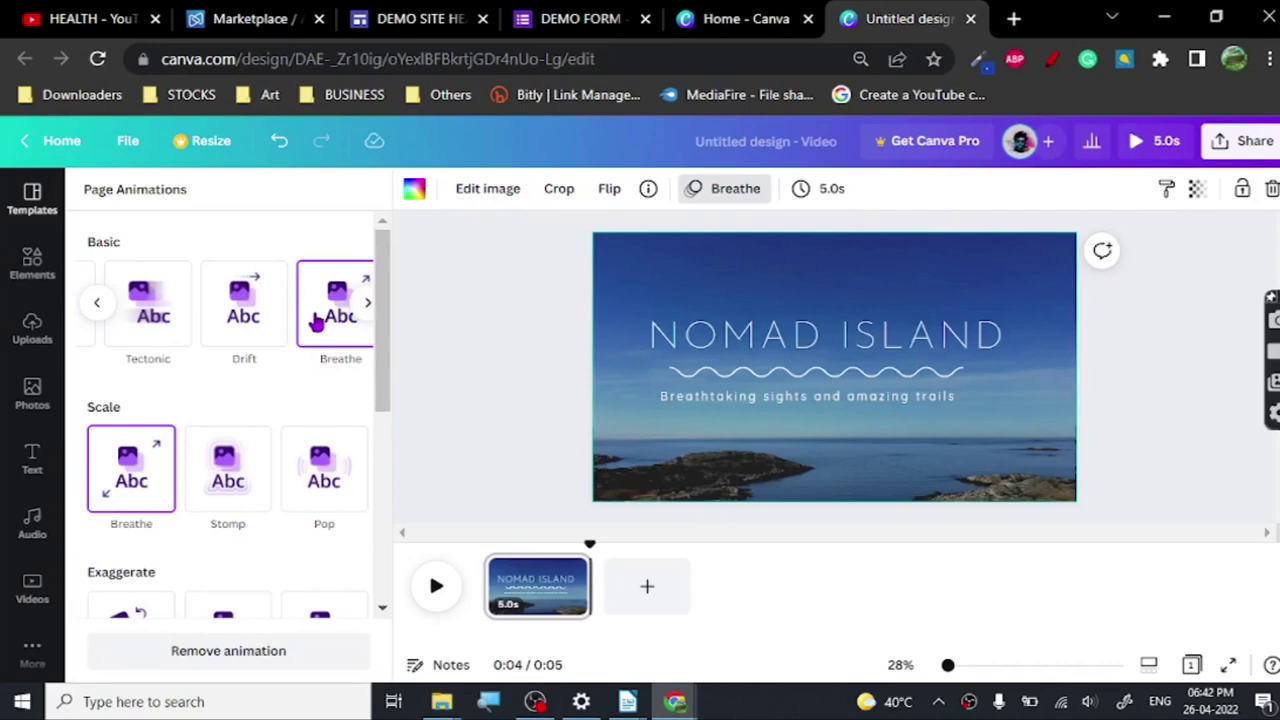
{"action": "scroll", "coordinate": [236, 425], "scroll_direction": "down", "scroll_amount": 2}
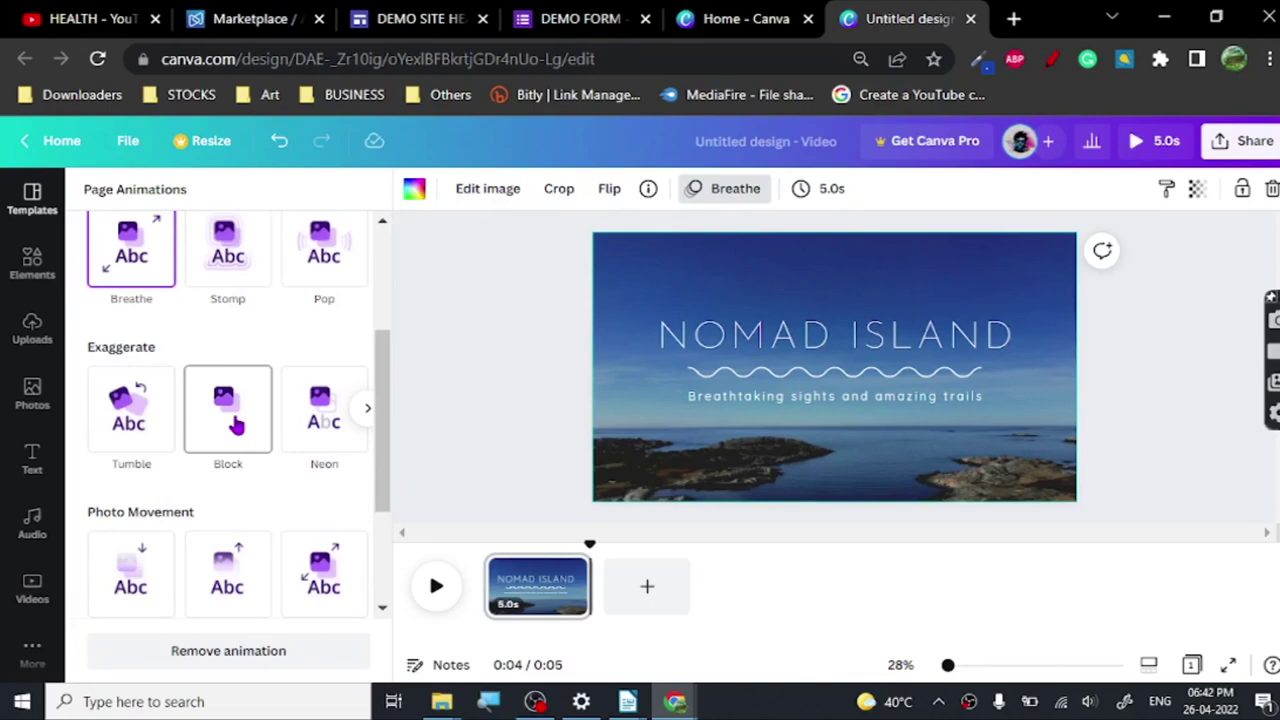
Switch to VIDEO TEXT DOC.odt and format the word COMPILATION in step 3 with red text and yellow highlighting
{"action": "key", "text": "alt+Tab"}
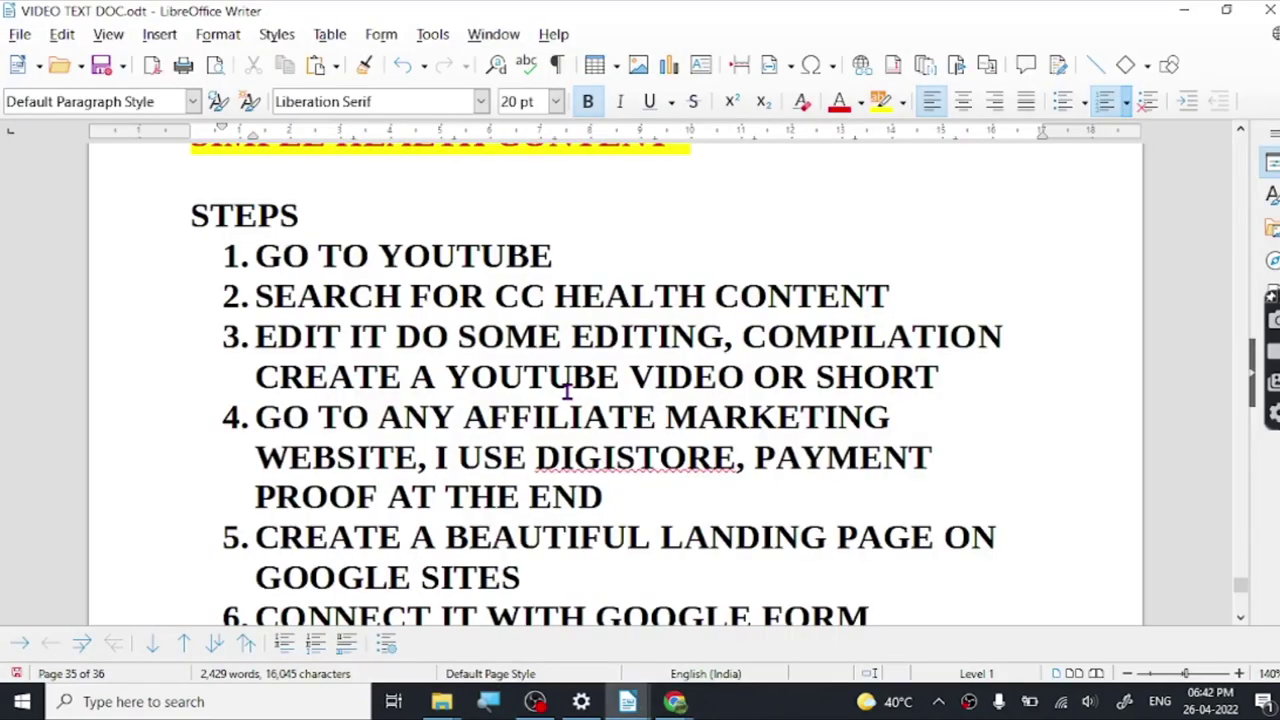
{"action": "key", "text": "ctrl+shift+Left"}
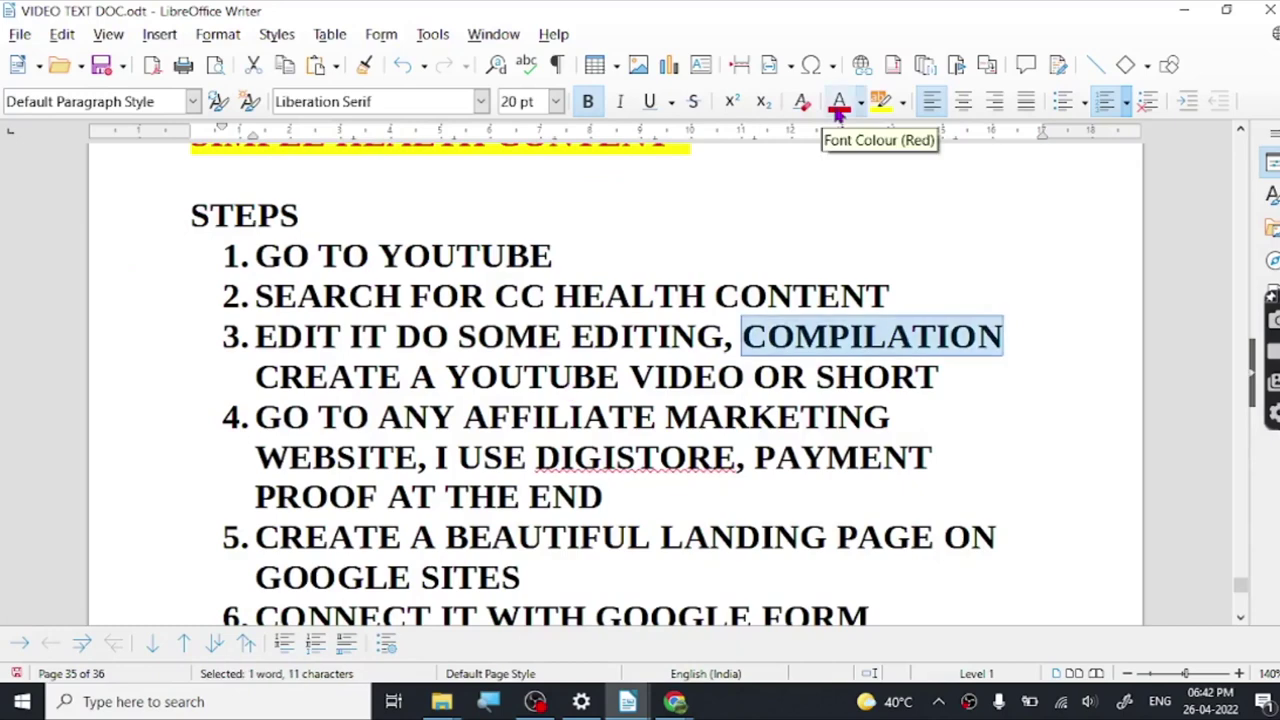
{"action": "left_click", "coordinate": [838, 106]}
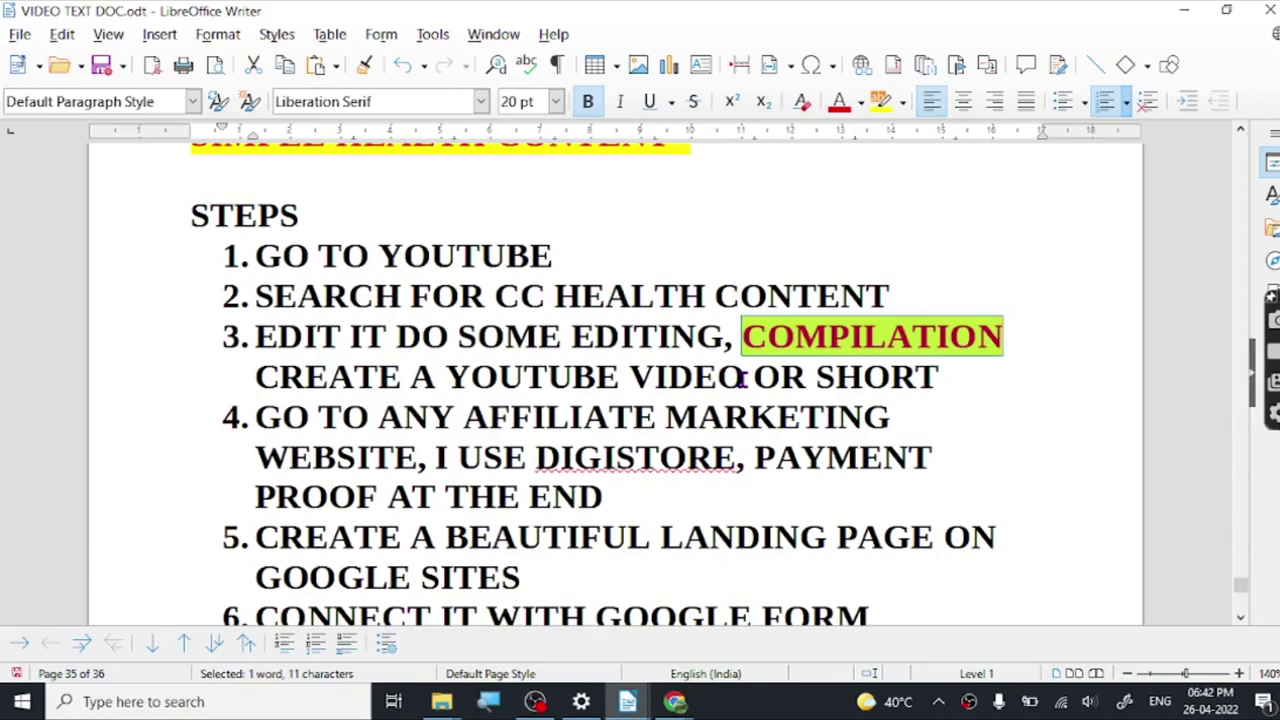
{"action": "left_click", "coordinate": [1226, 10]}
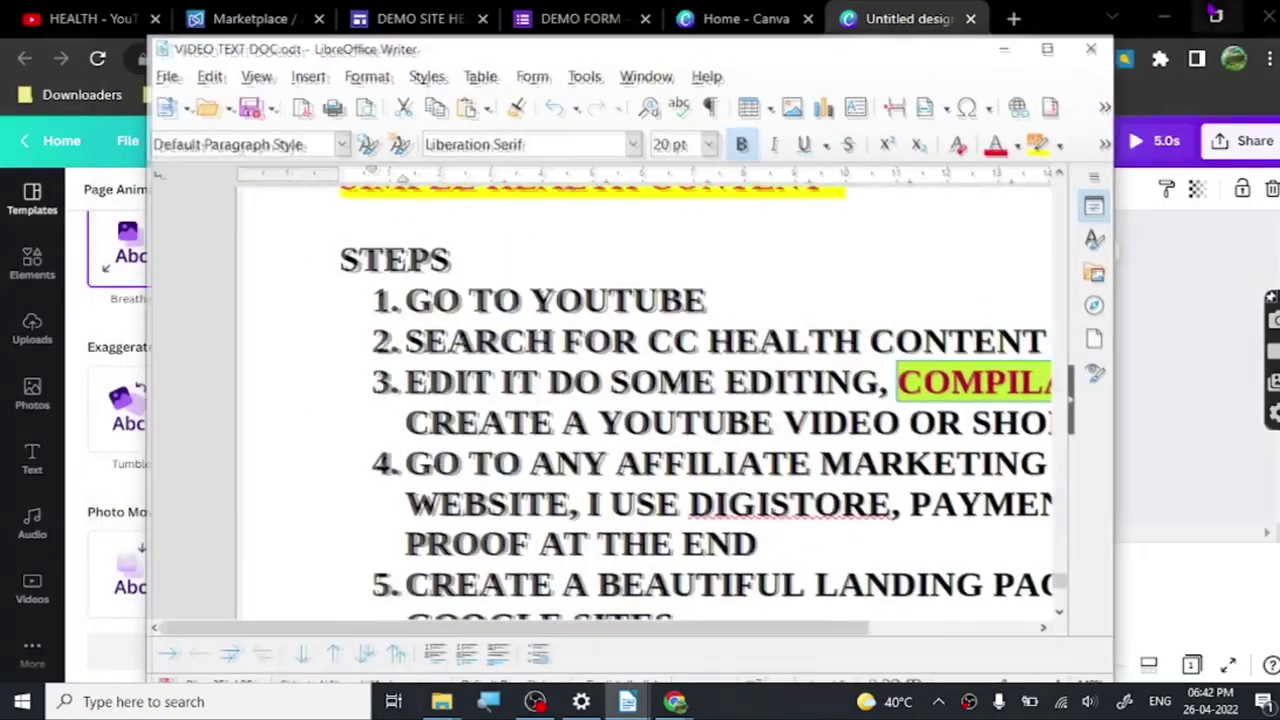
{"action": "left_click", "coordinate": [1049, 55]}
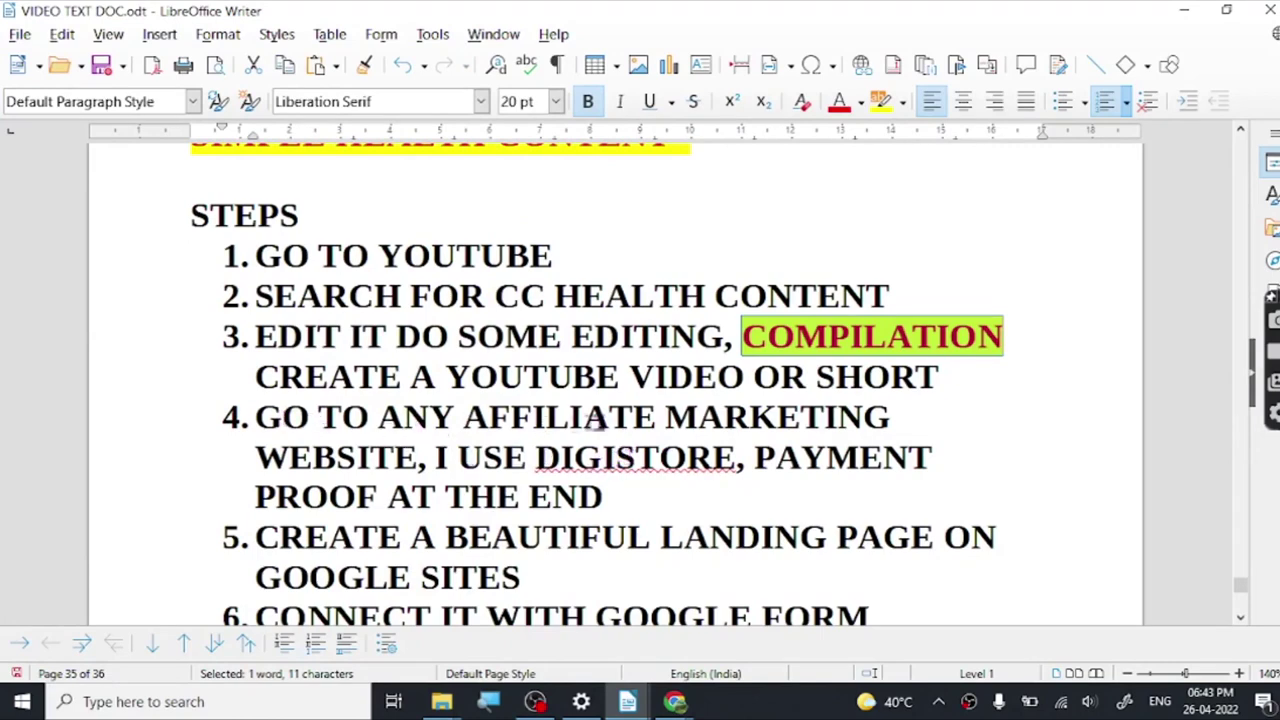
{"action": "left_click", "coordinate": [895, 428]}
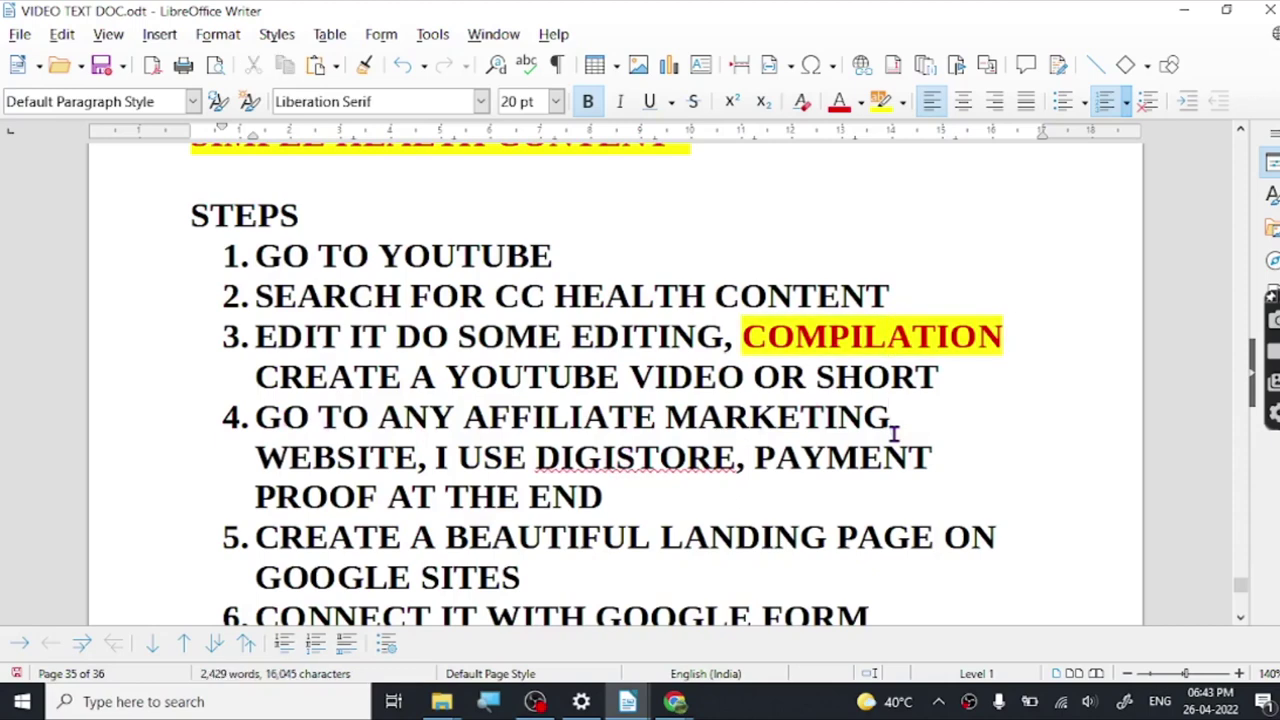
Insert a hyphen after the word WEBSITE in step 4 of the list
{"action": "left_click", "coordinate": [418, 462]}
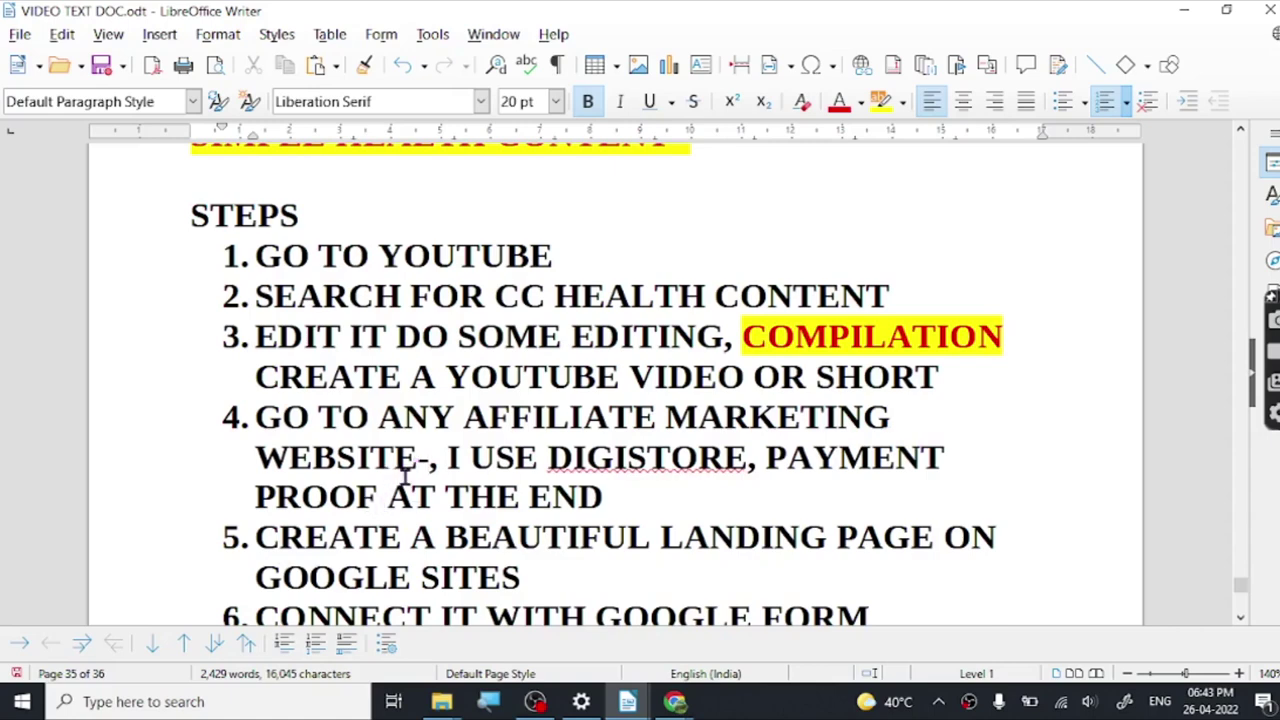
{"action": "triple_click", "coordinate": [703, 458]}
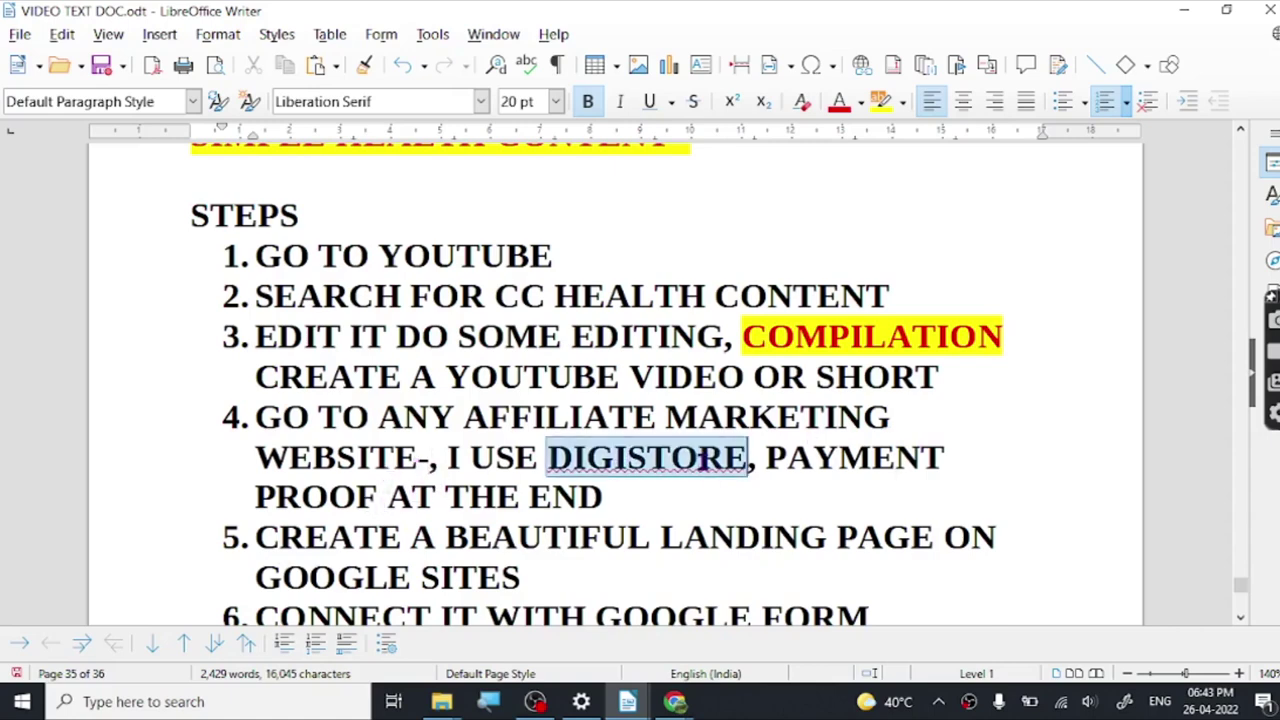
{"action": "double_click", "coordinate": [666, 458]}
{"action": "left_click", "coordinate": [662, 507]}
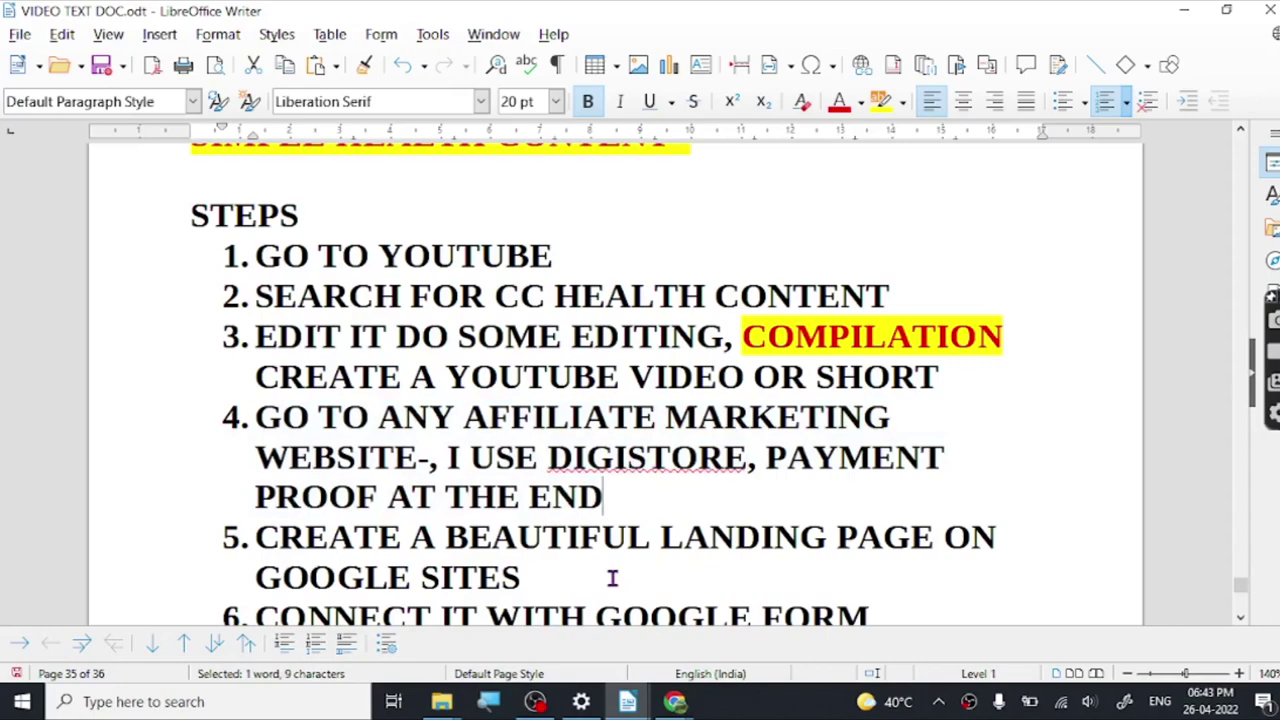
Switch to the Digistore24 marketplace in Chrome and examine the affiliate offers with their commissions and earnings per sale
{"action": "left_click", "coordinate": [1184, 10]}
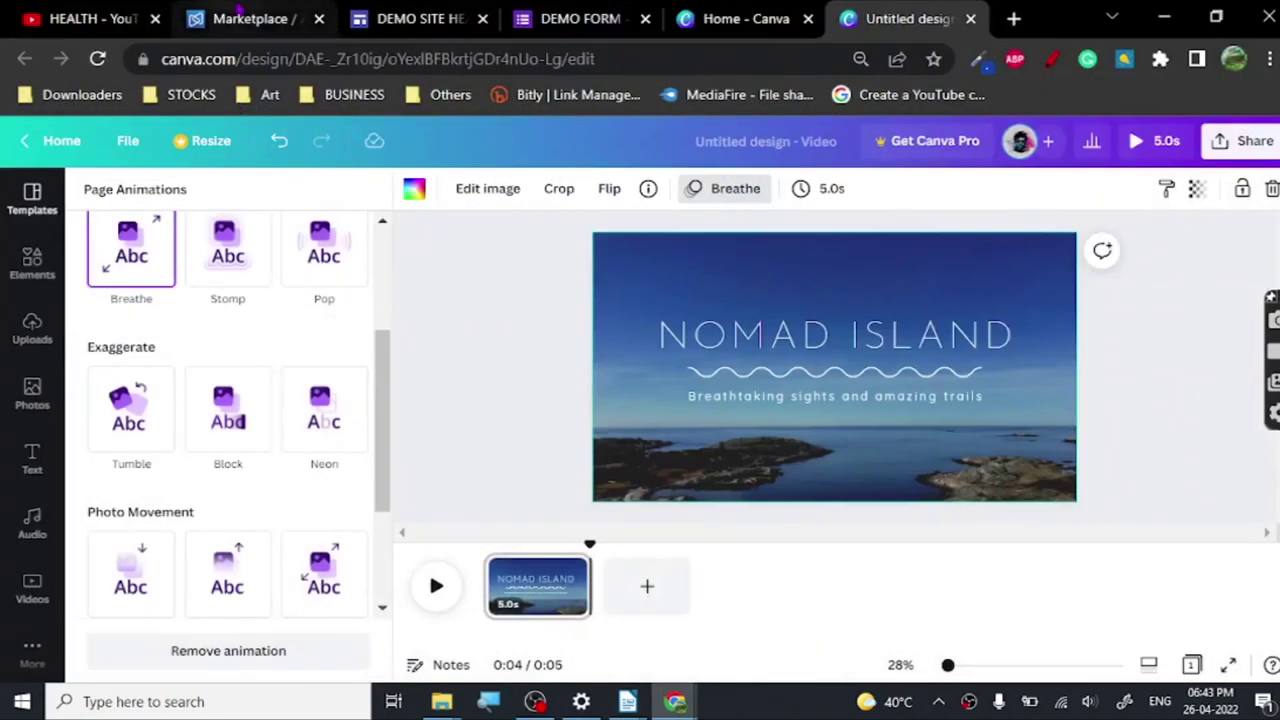
{"action": "left_click", "coordinate": [250, 18]}
{"action": "scroll", "coordinate": [766, 330], "scroll_direction": "down", "scroll_amount": 10}
{"action": "scroll", "coordinate": [766, 333], "scroll_direction": "down", "scroll_amount": 4}
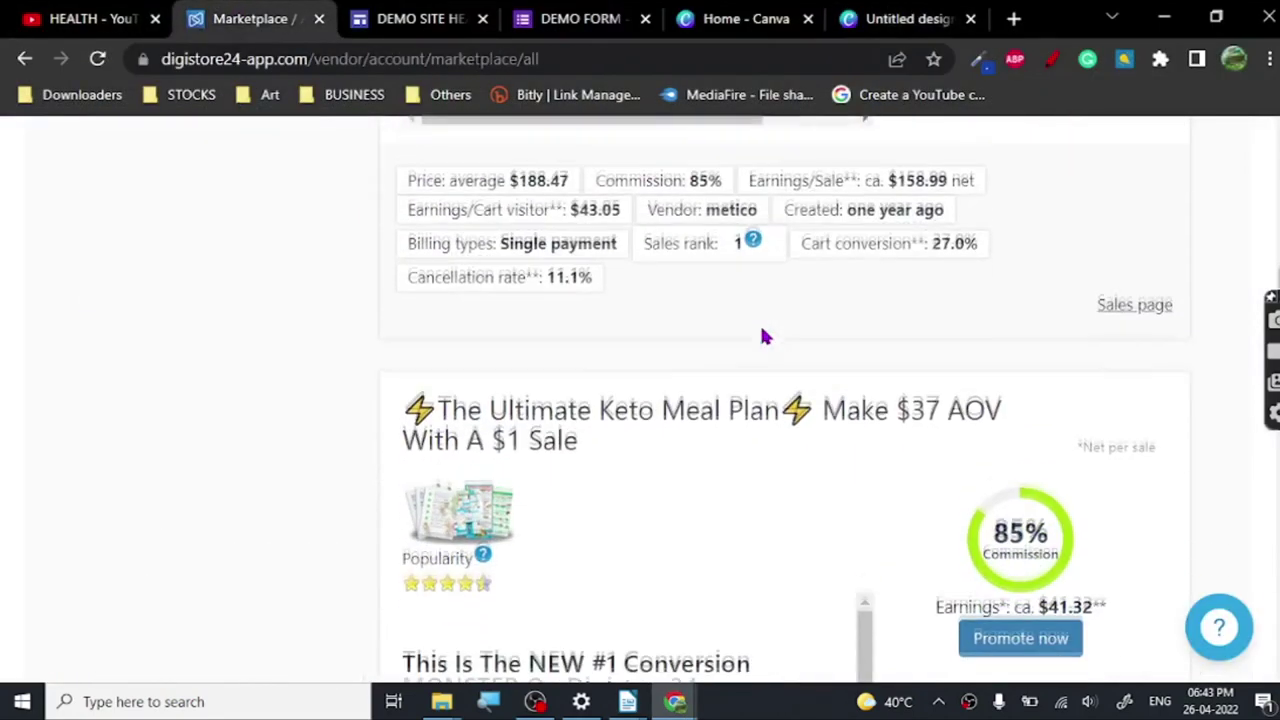
{"action": "scroll", "coordinate": [700, 346], "scroll_direction": "down", "scroll_amount": 4}
{"action": "scroll", "coordinate": [707, 370], "scroll_direction": "down", "scroll_amount": 10}
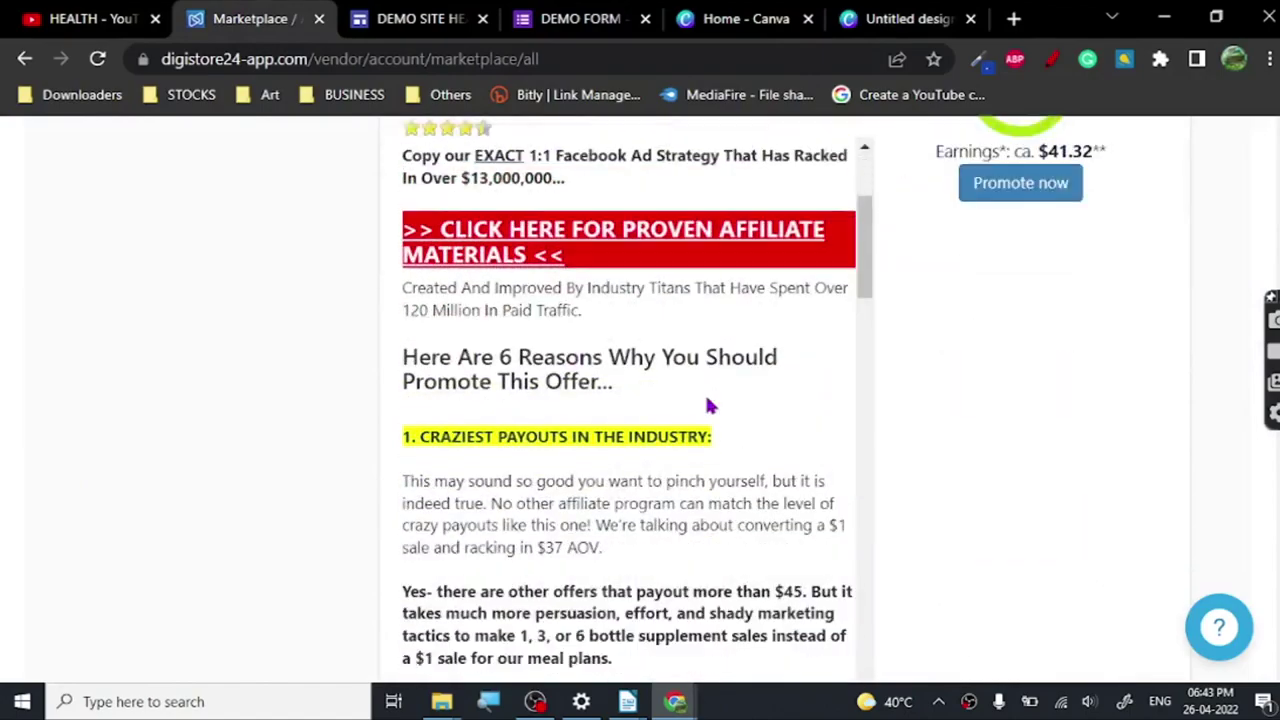
{"action": "scroll", "coordinate": [1115, 453], "scroll_direction": "down", "scroll_amount": 3}
{"action": "scroll", "coordinate": [1115, 453], "scroll_direction": "down", "scroll_amount": 5}
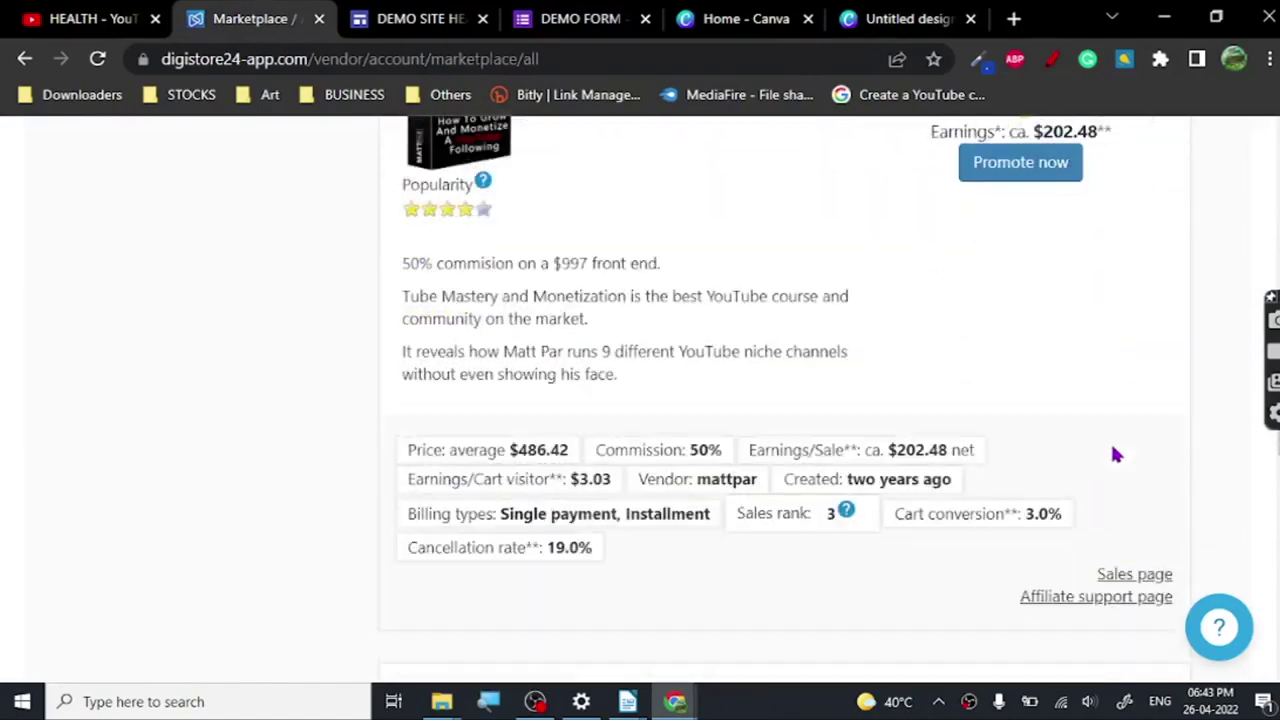
{"action": "scroll", "coordinate": [340, 390], "scroll_direction": "up", "scroll_amount": 3}
{"action": "scroll", "coordinate": [349, 396], "scroll_direction": "down", "scroll_amount": 8}
{"action": "scroll", "coordinate": [349, 396], "scroll_direction": "down", "scroll_amount": 10}
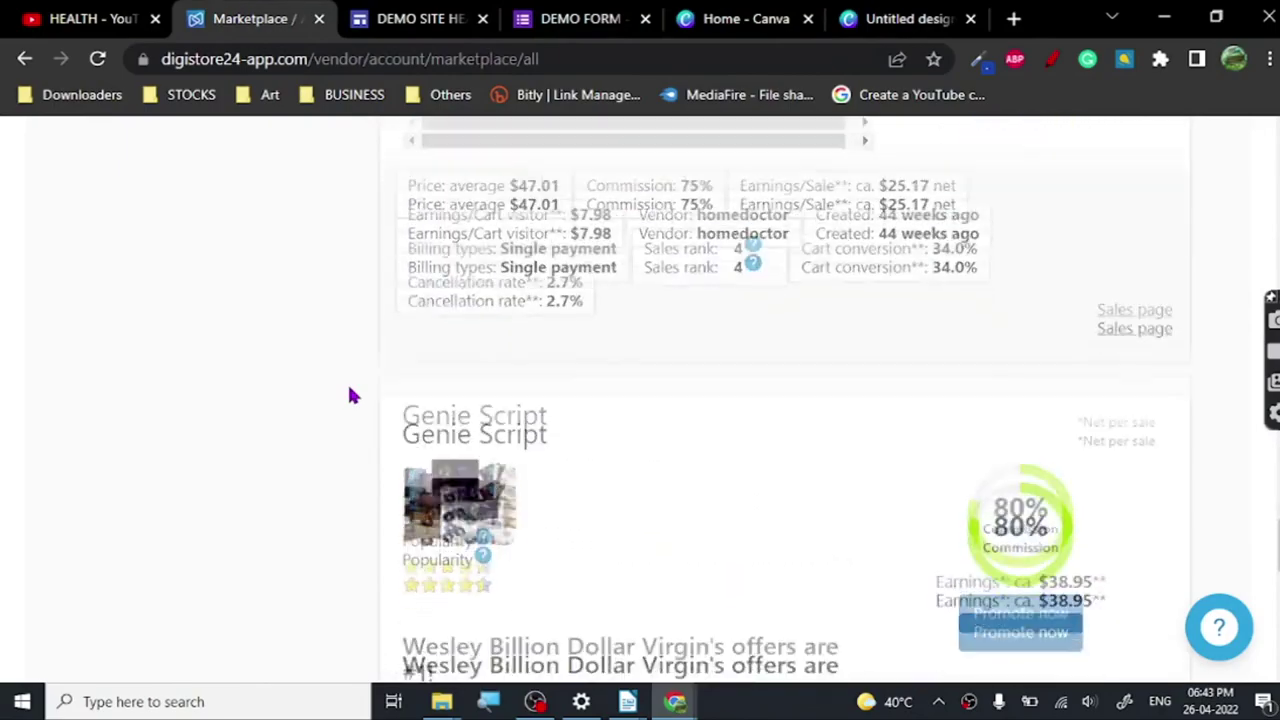
Examine the sales statistics and cancellation rates of the marketplace offers from Meticore through Home Doctor
{"action": "scroll", "coordinate": [349, 396], "scroll_direction": "up", "scroll_amount": 15}
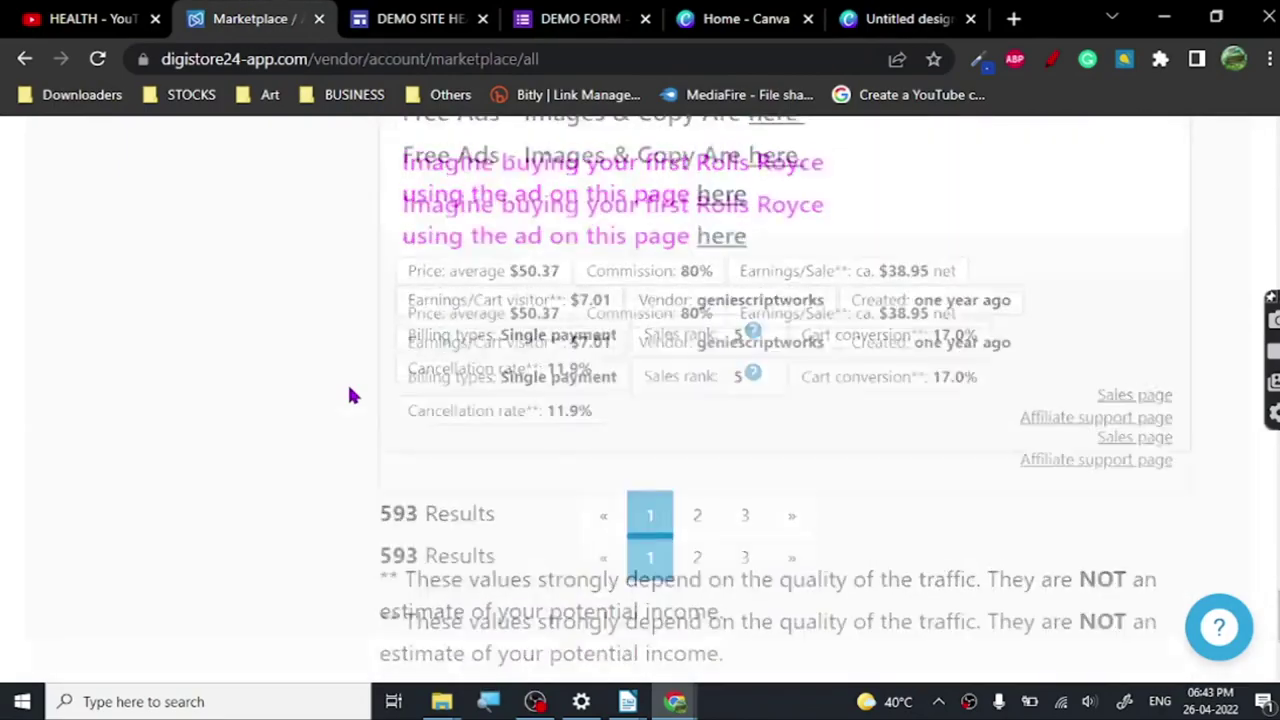
{"action": "scroll", "coordinate": [1217, 277], "scroll_direction": "up", "scroll_amount": 10}
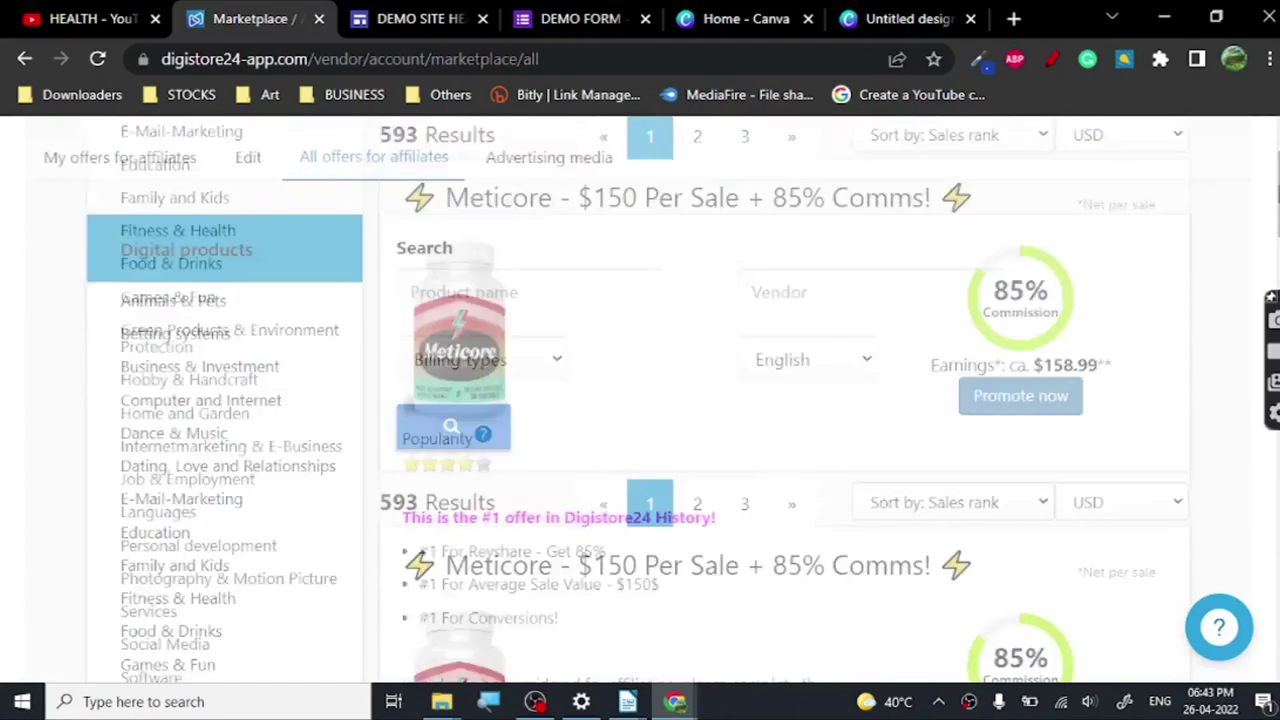
{"action": "scroll", "coordinate": [1217, 277], "scroll_direction": "down", "scroll_amount": 7}
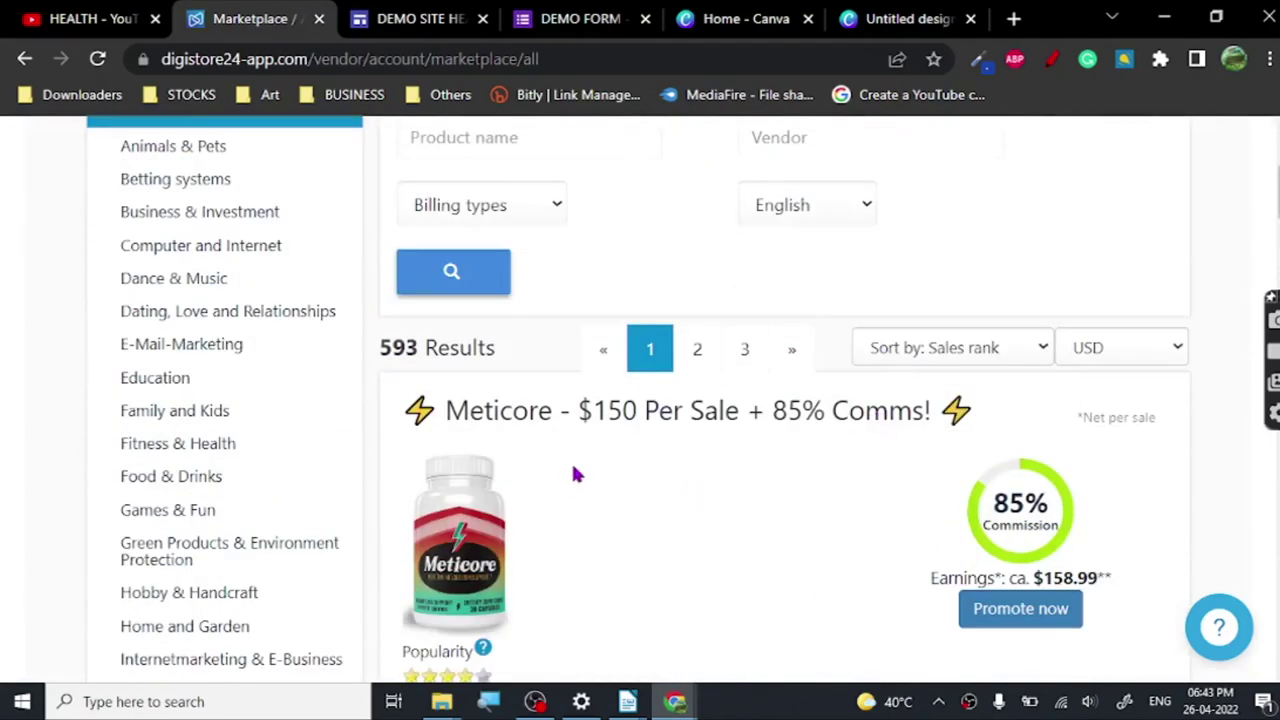
{"action": "scroll", "coordinate": [571, 460], "scroll_direction": "down", "scroll_amount": 1}
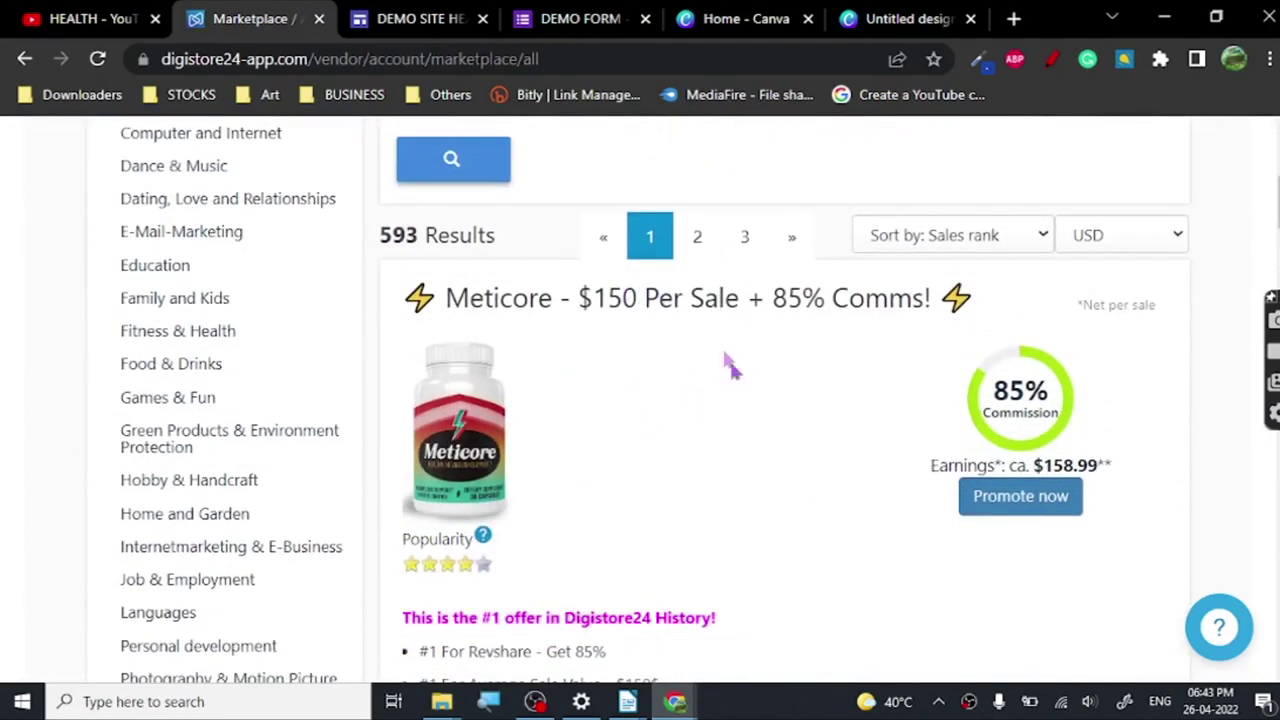
{"action": "scroll", "coordinate": [819, 445], "scroll_direction": "down", "scroll_amount": 2}
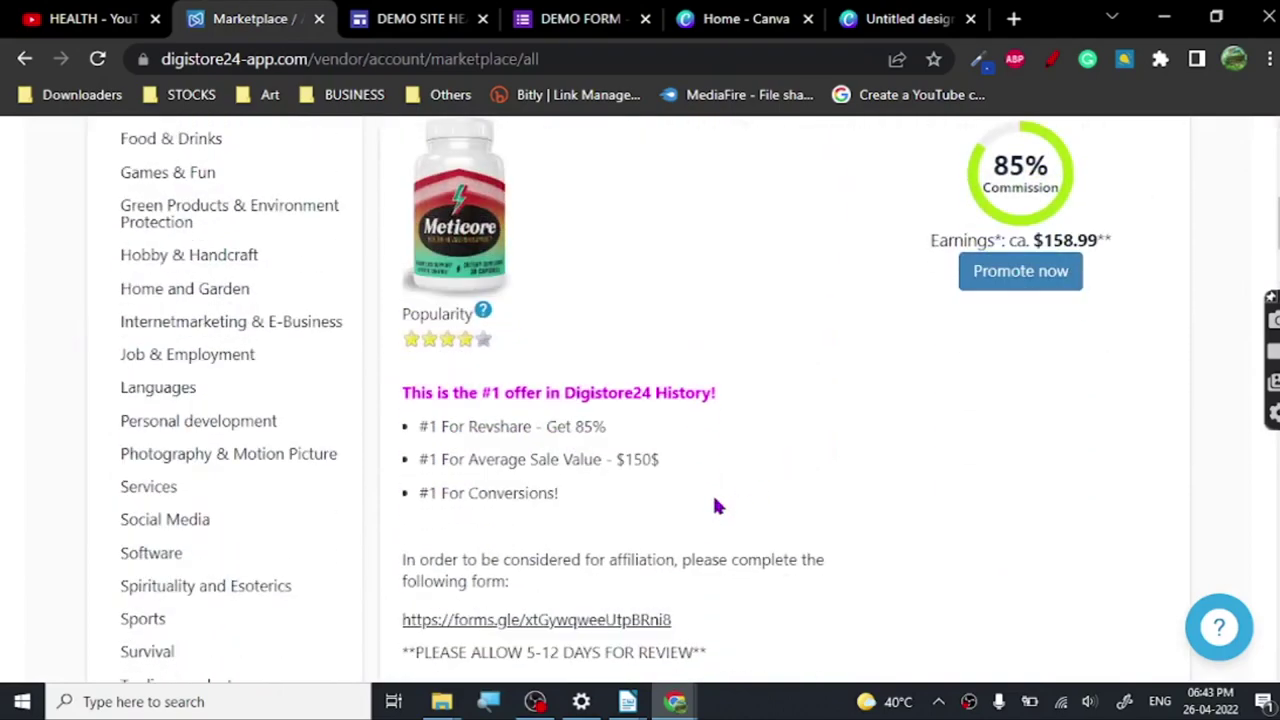
{"action": "scroll", "coordinate": [714, 505], "scroll_direction": "down", "scroll_amount": 4}
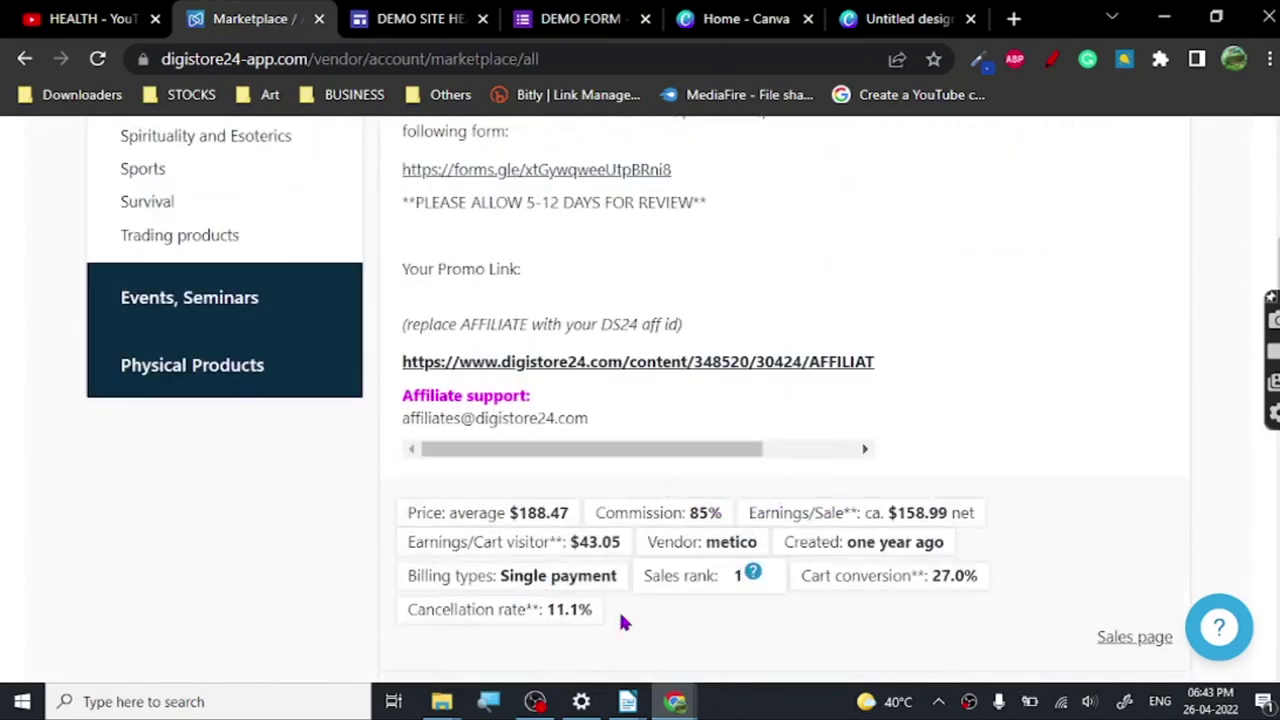
{"action": "scroll", "coordinate": [400, 570], "scroll_direction": "down", "scroll_amount": 4}
{"action": "scroll", "coordinate": [330, 560], "scroll_direction": "down", "scroll_amount": 2}
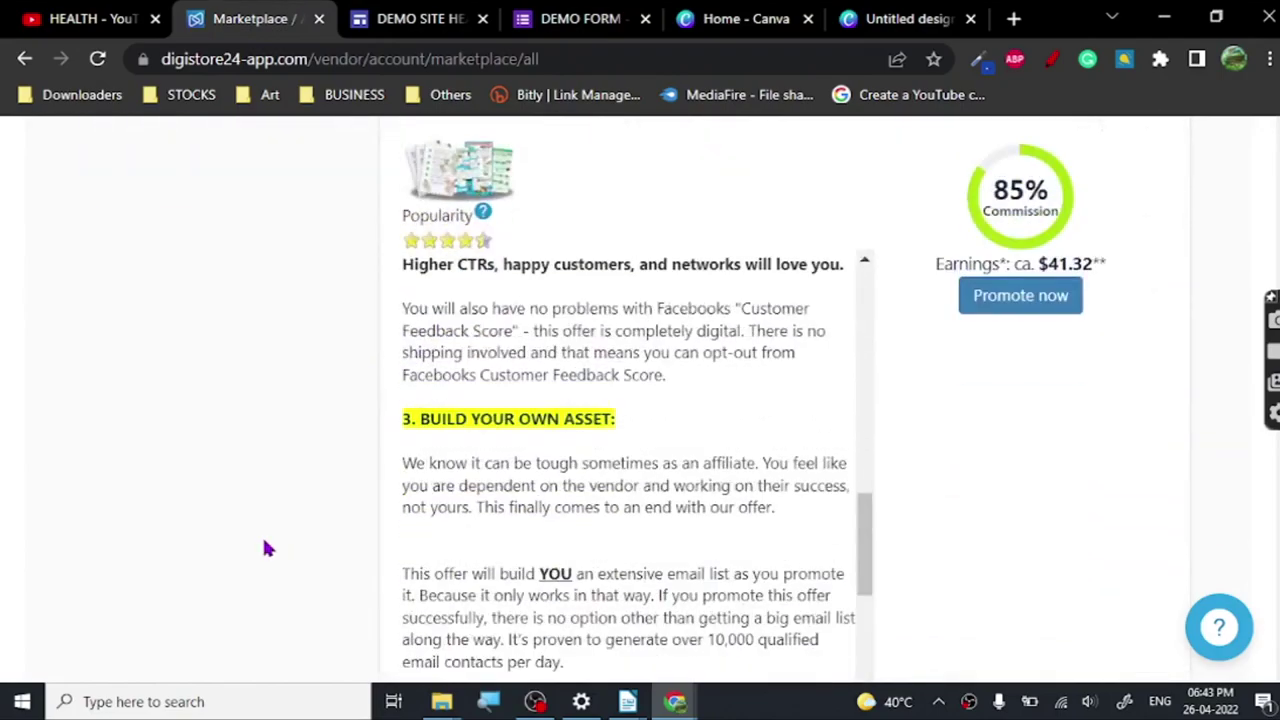
{"action": "scroll", "coordinate": [268, 548], "scroll_direction": "down", "scroll_amount": 5}
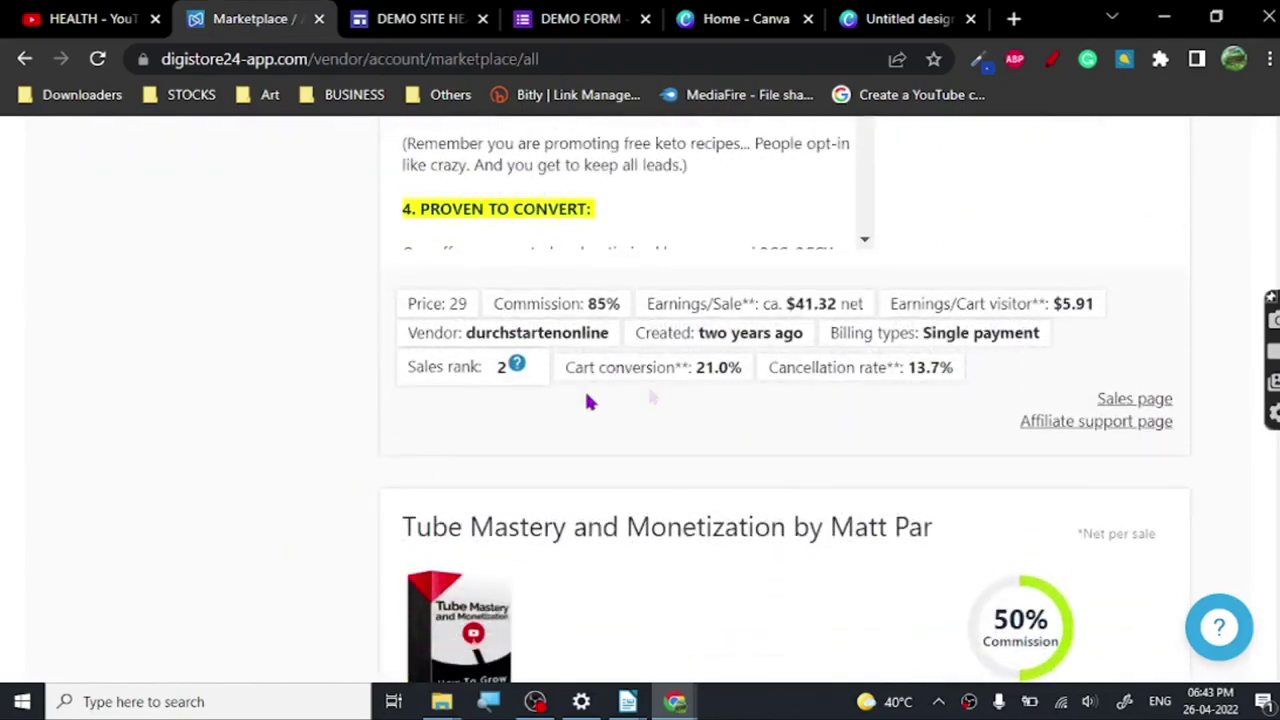
{"action": "scroll", "coordinate": [390, 420], "scroll_direction": "down", "scroll_amount": 1}
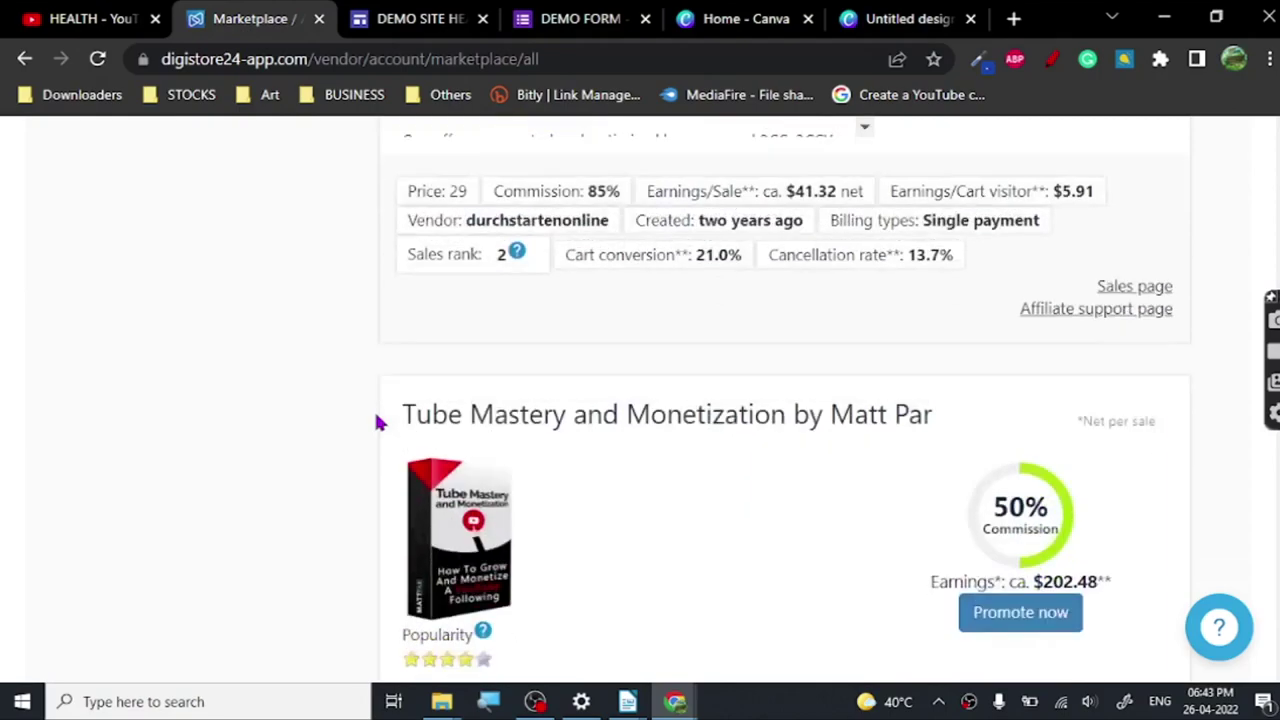
{"action": "scroll", "coordinate": [378, 420], "scroll_direction": "down", "scroll_amount": 4}
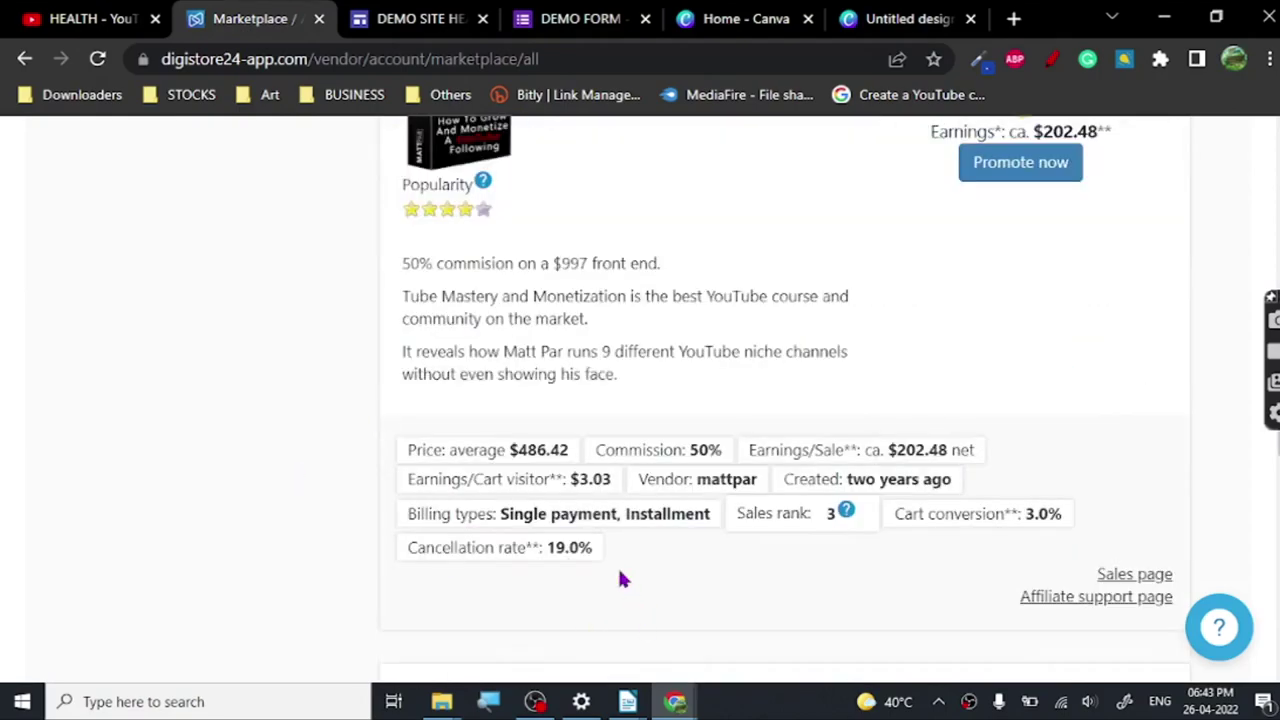
{"action": "scroll", "coordinate": [620, 578], "scroll_direction": "down", "scroll_amount": 5}
{"action": "scroll", "coordinate": [620, 578], "scroll_direction": "down", "scroll_amount": 4}
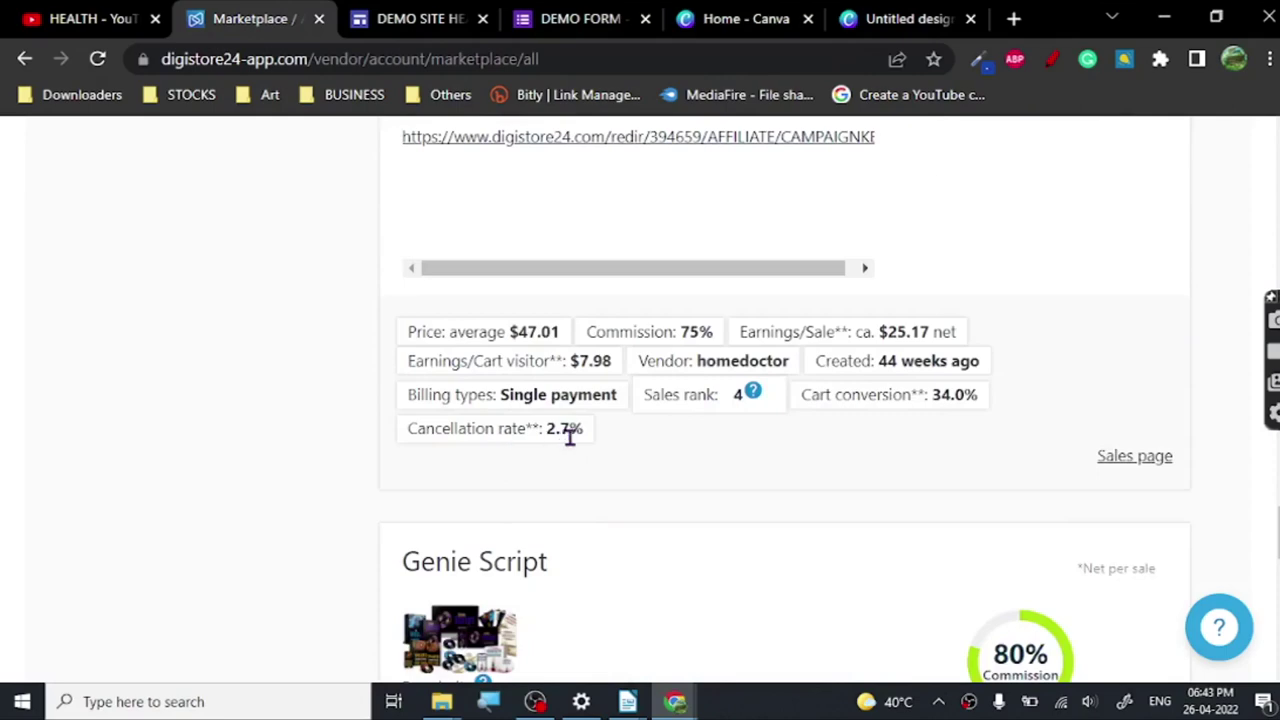
Compare the details, commissions and cancellation rates of the Home Doctor, Genie Script and Tube Mastery and Monetization offers
{"action": "scroll", "coordinate": [385, 468], "scroll_direction": "up", "scroll_amount": 5}
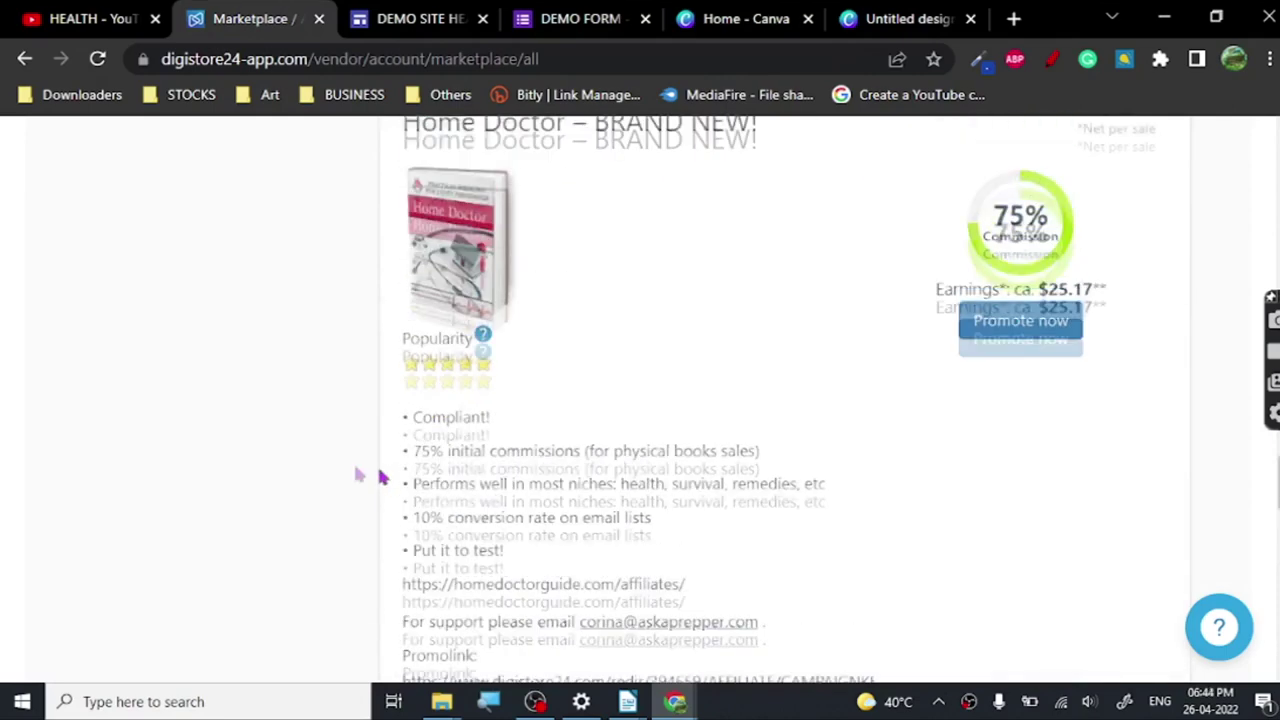
{"action": "scroll", "coordinate": [342, 470], "scroll_direction": "down", "scroll_amount": 6}
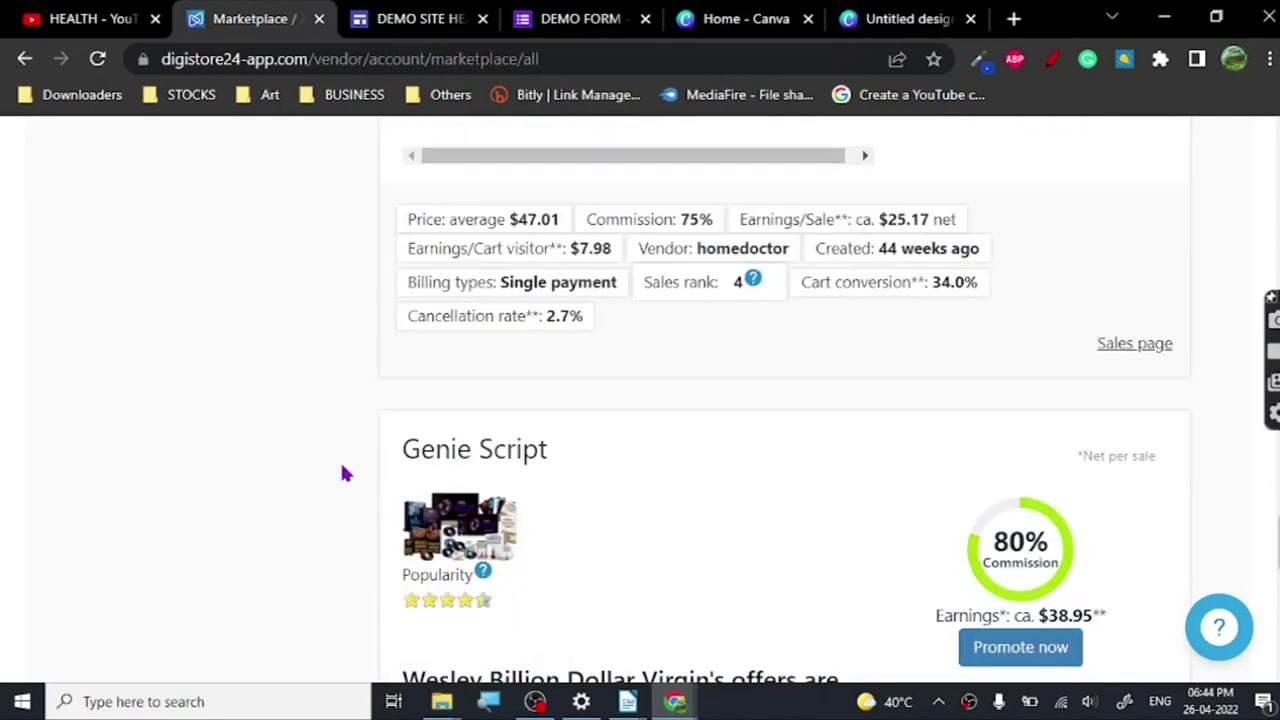
{"action": "scroll", "coordinate": [706, 362], "scroll_direction": "down", "scroll_amount": 5}
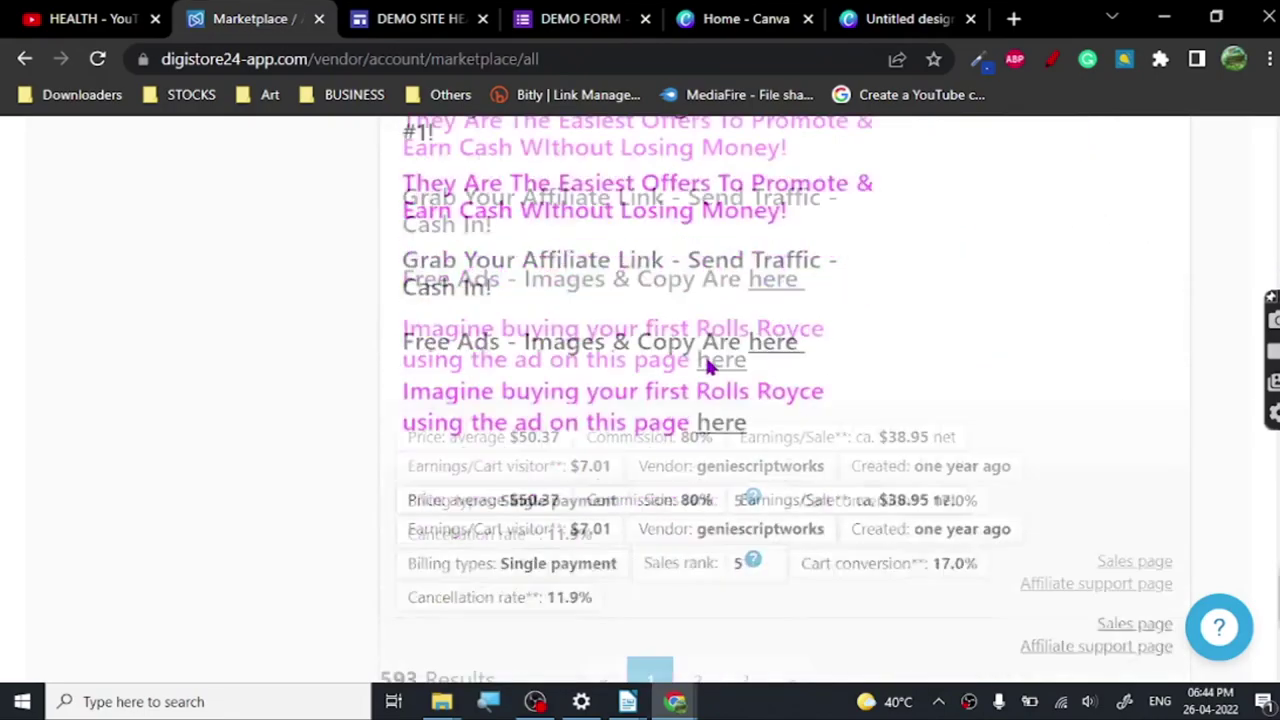
{"action": "scroll", "coordinate": [560, 530], "scroll_direction": "down", "scroll_amount": 3}
{"action": "scroll", "coordinate": [565, 452], "scroll_direction": "up", "scroll_amount": 1}
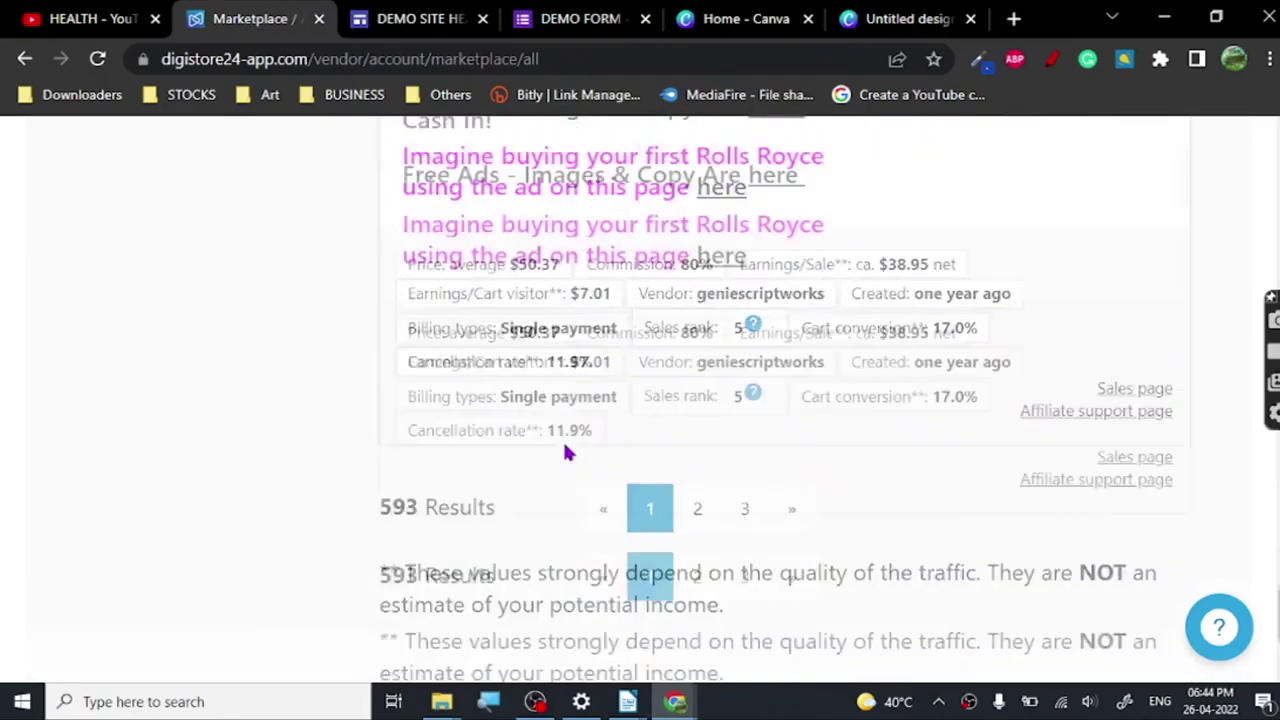
{"action": "scroll", "coordinate": [565, 452], "scroll_direction": "up", "scroll_amount": 5}
{"action": "scroll", "coordinate": [645, 518], "scroll_direction": "down", "scroll_amount": 6}
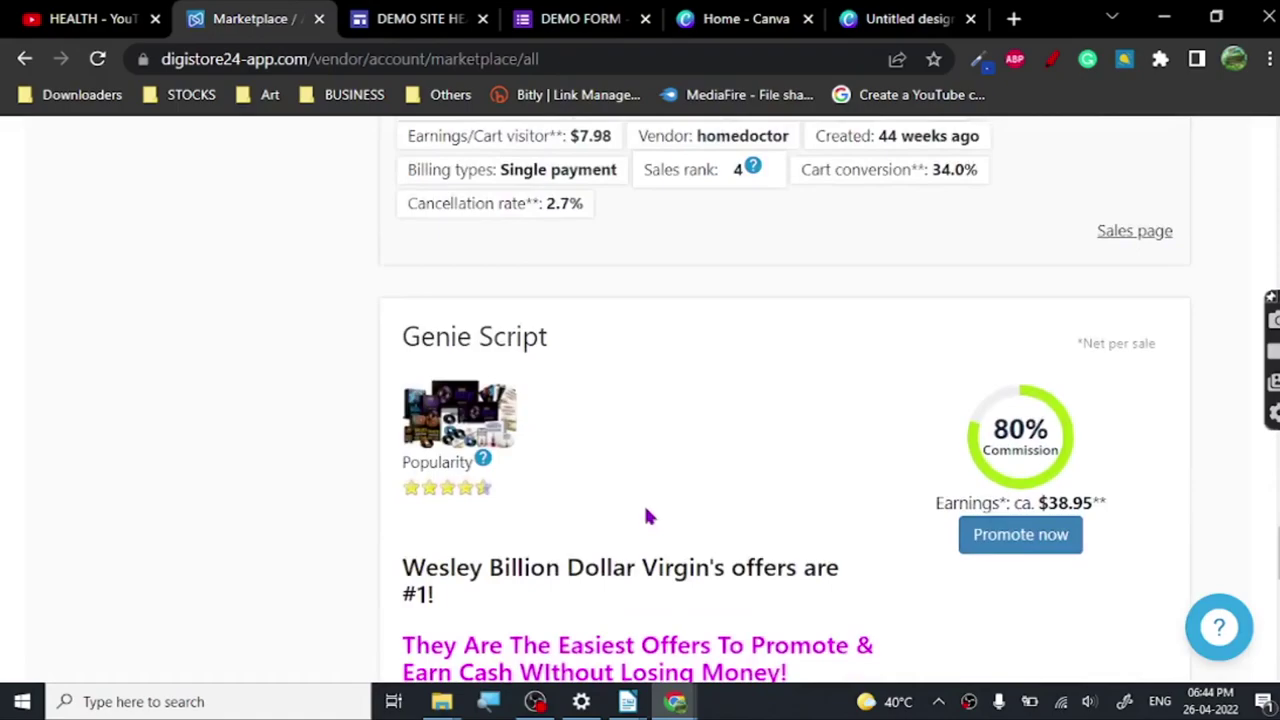
{"action": "scroll", "coordinate": [471, 477], "scroll_direction": "down", "scroll_amount": 3}
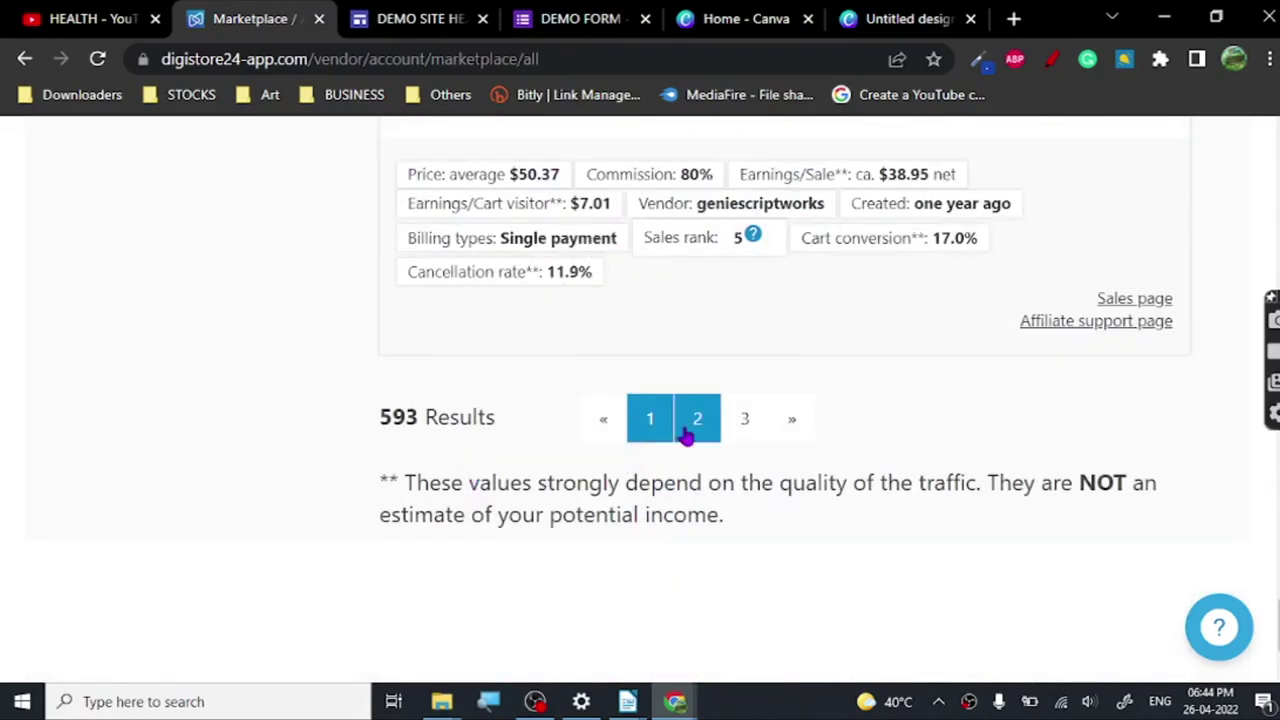
{"action": "scroll", "coordinate": [314, 434], "scroll_direction": "up", "scroll_amount": 1}
{"action": "scroll", "coordinate": [310, 432], "scroll_direction": "up", "scroll_amount": 10}
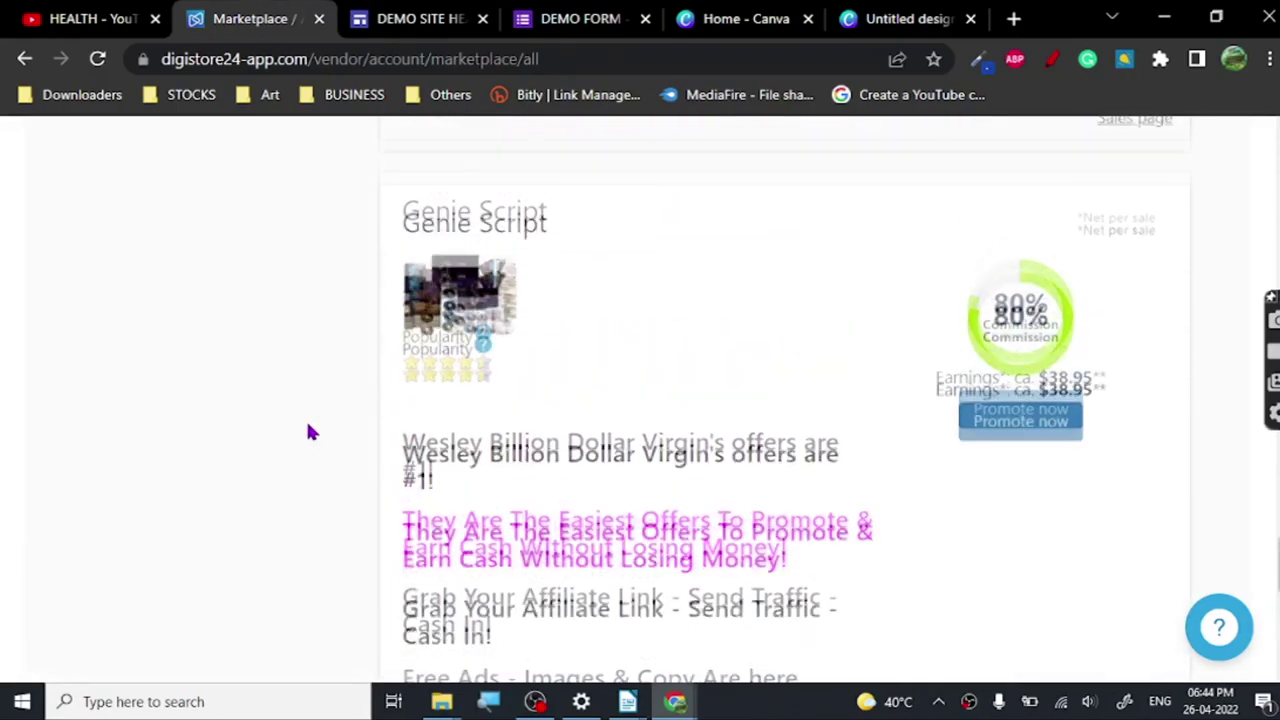
{"action": "scroll", "coordinate": [308, 432], "scroll_direction": "up", "scroll_amount": 5}
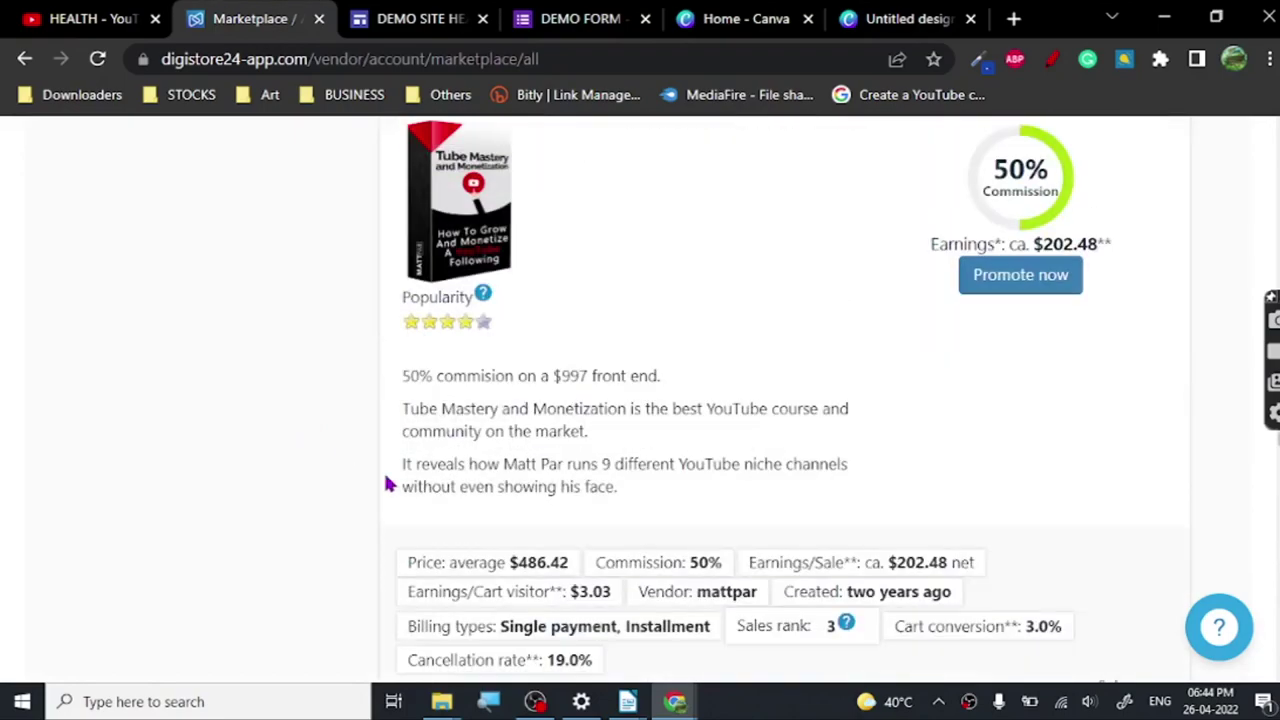
{"action": "scroll", "coordinate": [386, 483], "scroll_direction": "down", "scroll_amount": 10}
{"action": "scroll", "coordinate": [560, 560], "scroll_direction": "down", "scroll_amount": 1}
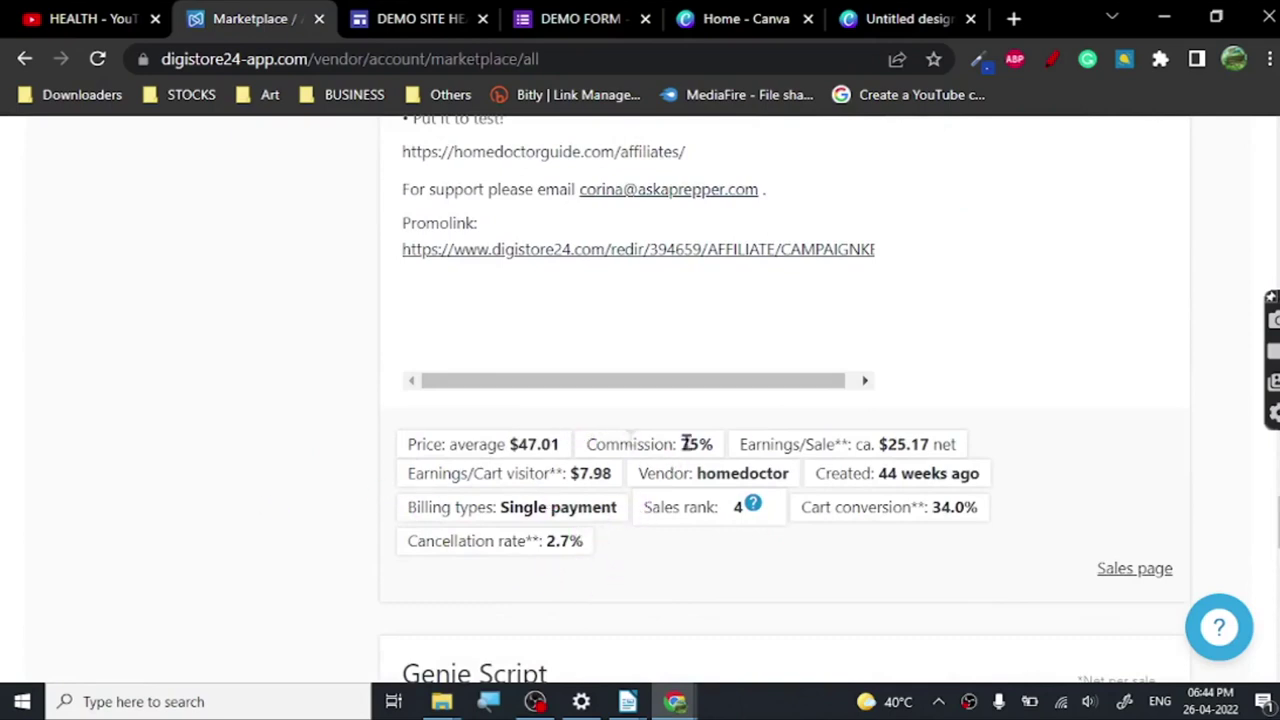
{"action": "scroll", "coordinate": [374, 471], "scroll_direction": "up", "scroll_amount": 8}
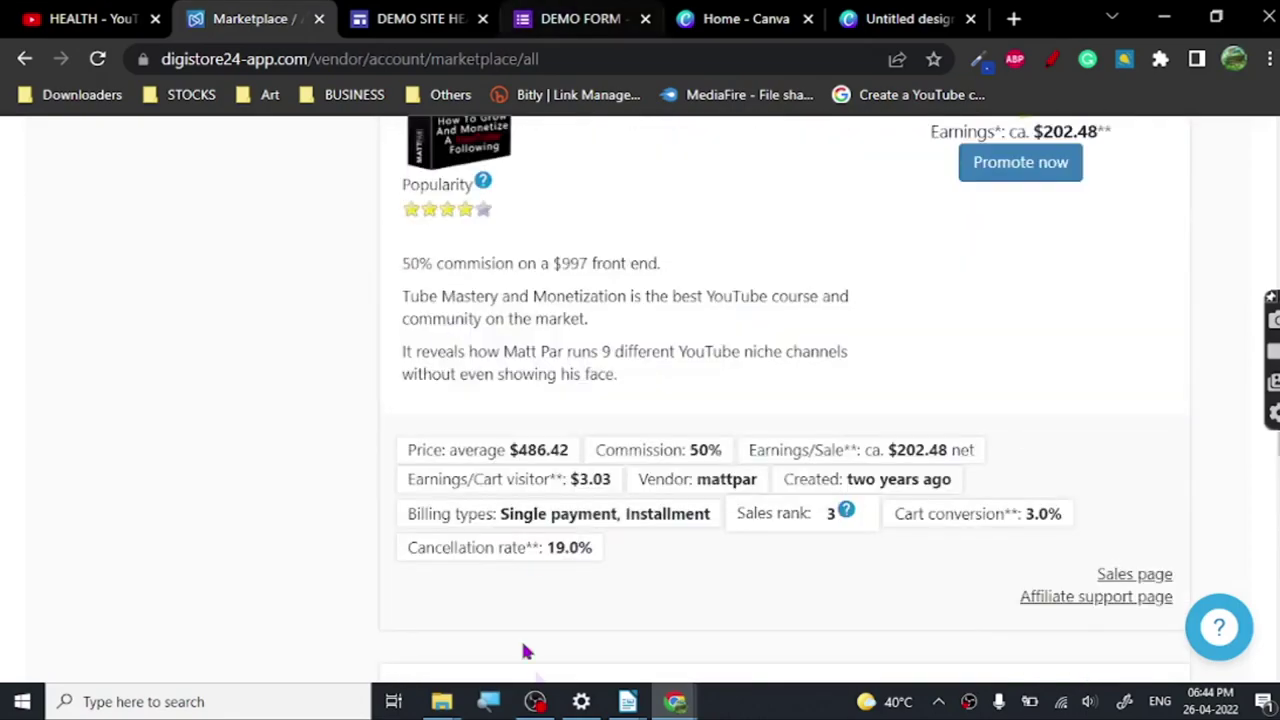
Switch to the YouTube search results for HEALTH and look through the listed videos
{"action": "left_click", "coordinate": [113, 8]}
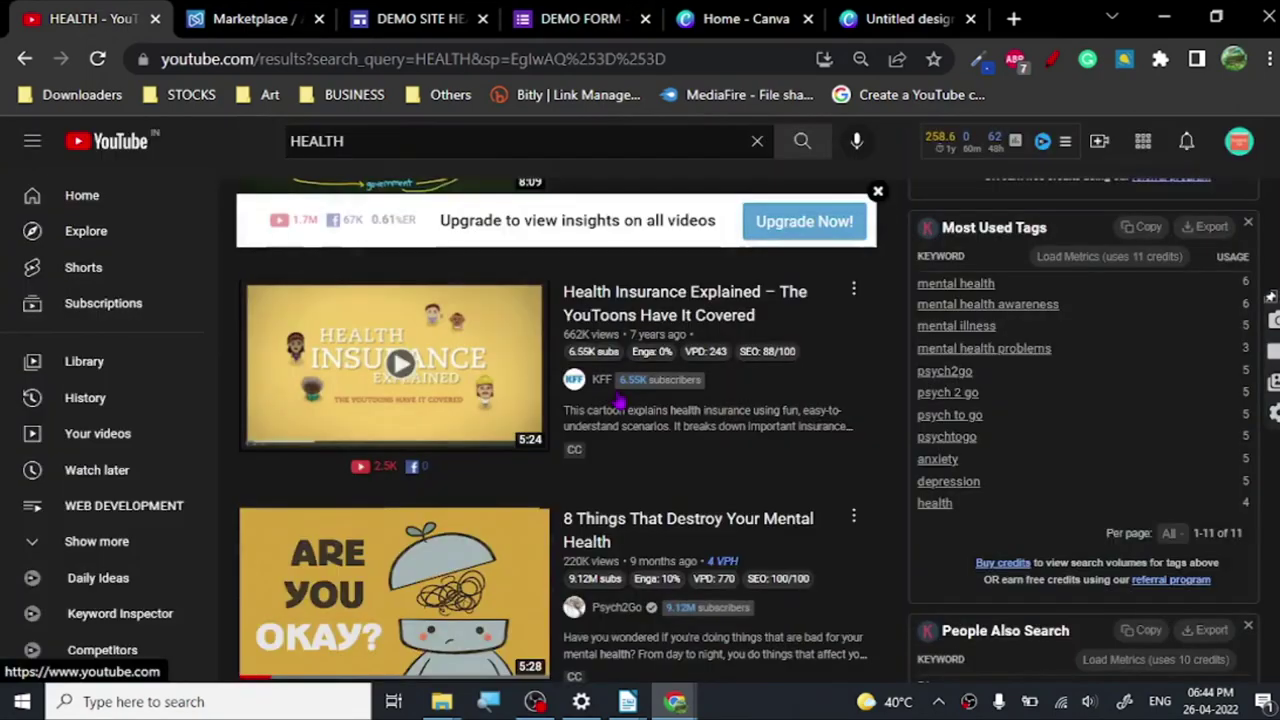
{"action": "scroll", "coordinate": [620, 398], "scroll_direction": "down", "scroll_amount": 3}
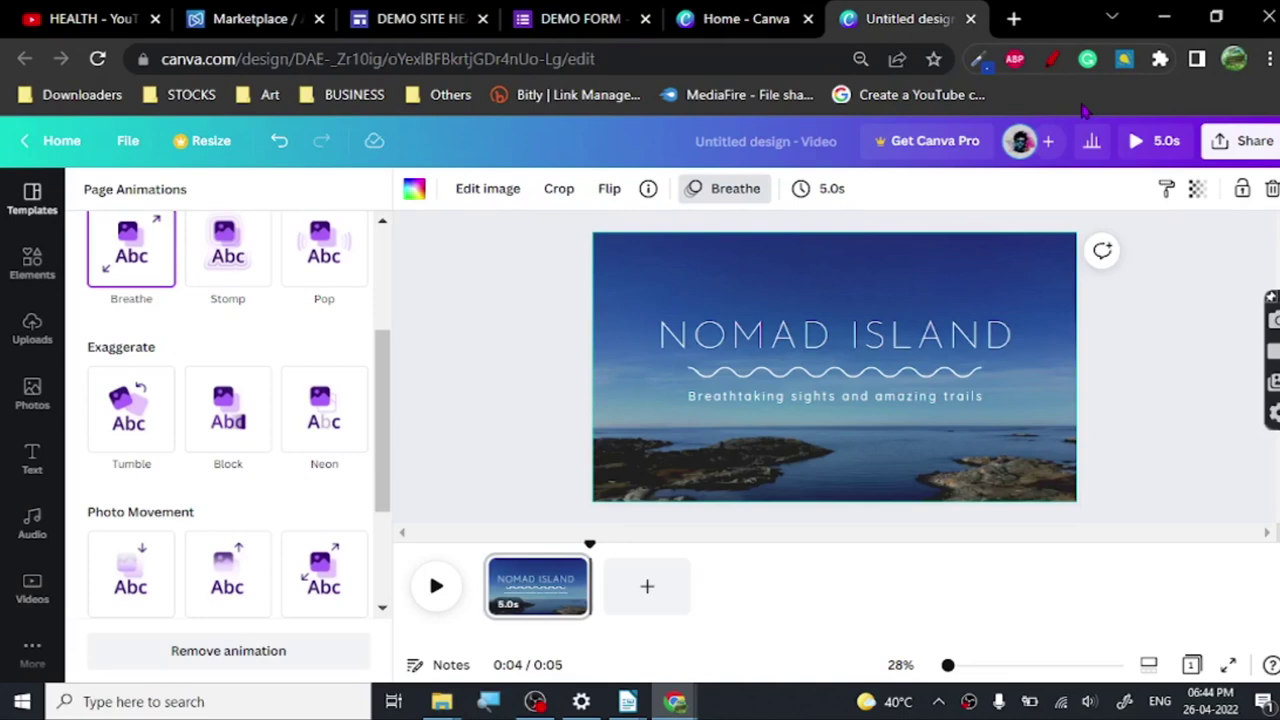
{"action": "right_click", "coordinate": [85, 148]}
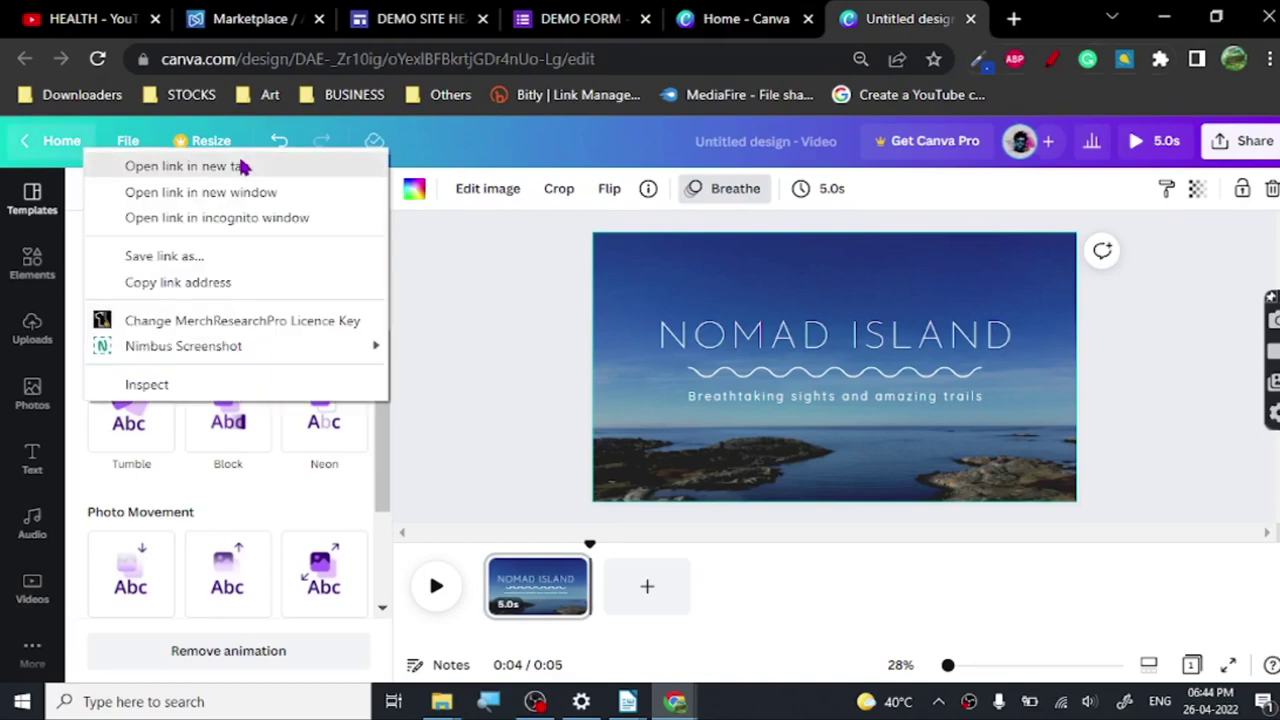
{"action": "left_click", "coordinate": [243, 167]}
{"action": "left_click", "coordinate": [940, 22]}
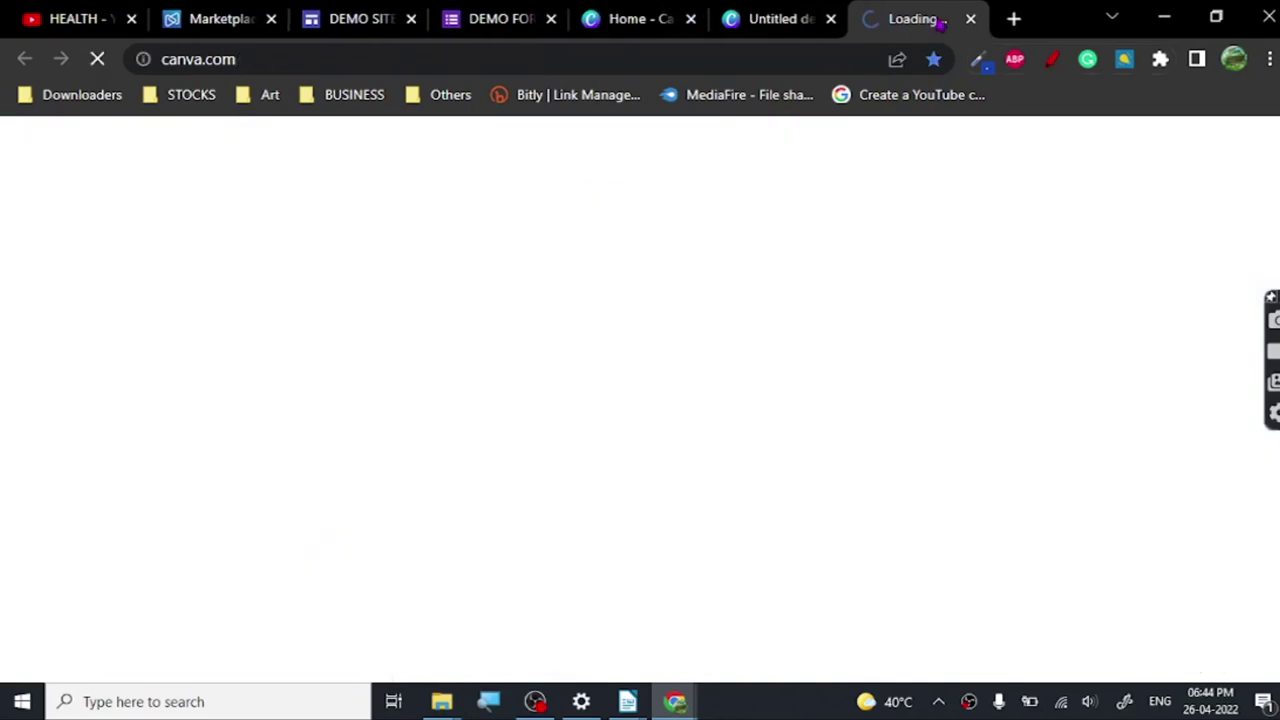
{"action": "left_click", "coordinate": [970, 18]}
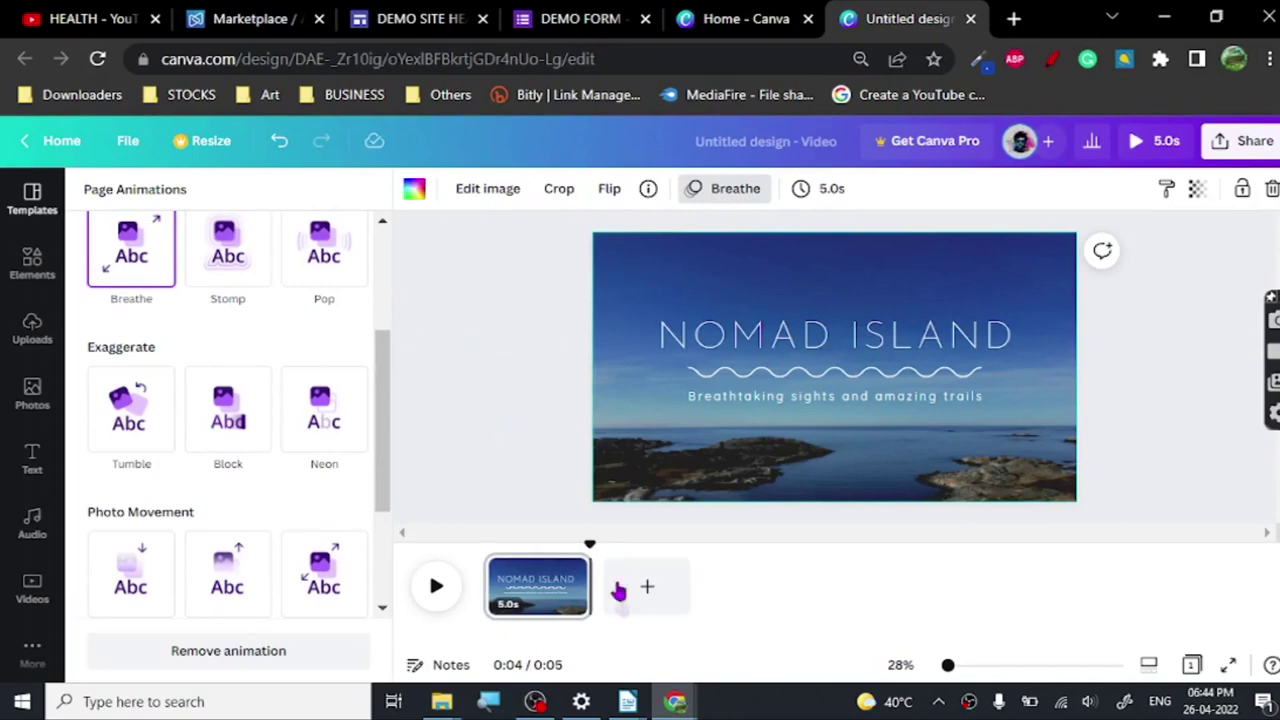
Switch to VIDEO TEXT DOC.odt and format PAYMENT PROOF AT THE END in step 4 with red text and yellow highlighting
{"action": "mouse_move", "coordinate": [627, 700]}
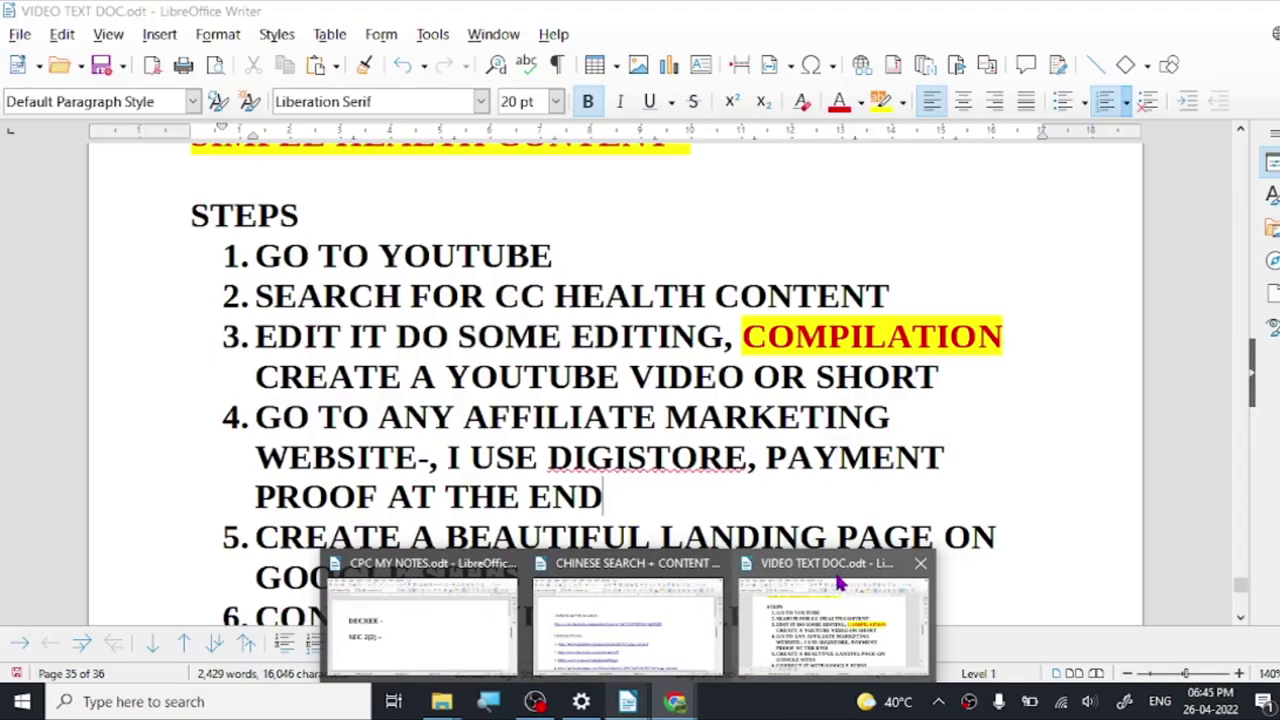
{"action": "left_click", "coordinate": [843, 578]}
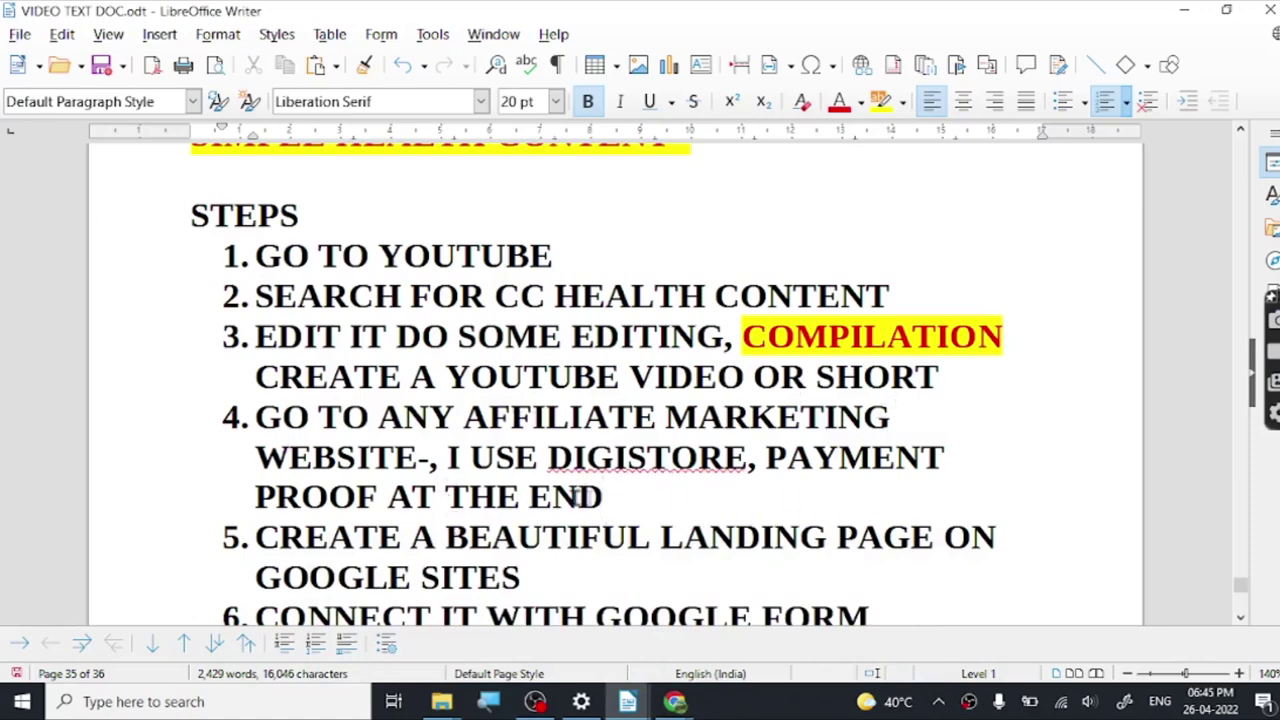
{"action": "left_click_drag", "start_coordinate": [766, 456], "coordinate": [776, 478]}
{"action": "left_click", "coordinate": [839, 101]}
{"action": "left_click", "coordinate": [880, 101]}
{"action": "scroll", "coordinate": [648, 422], "scroll_direction": "down", "scroll_amount": 3}
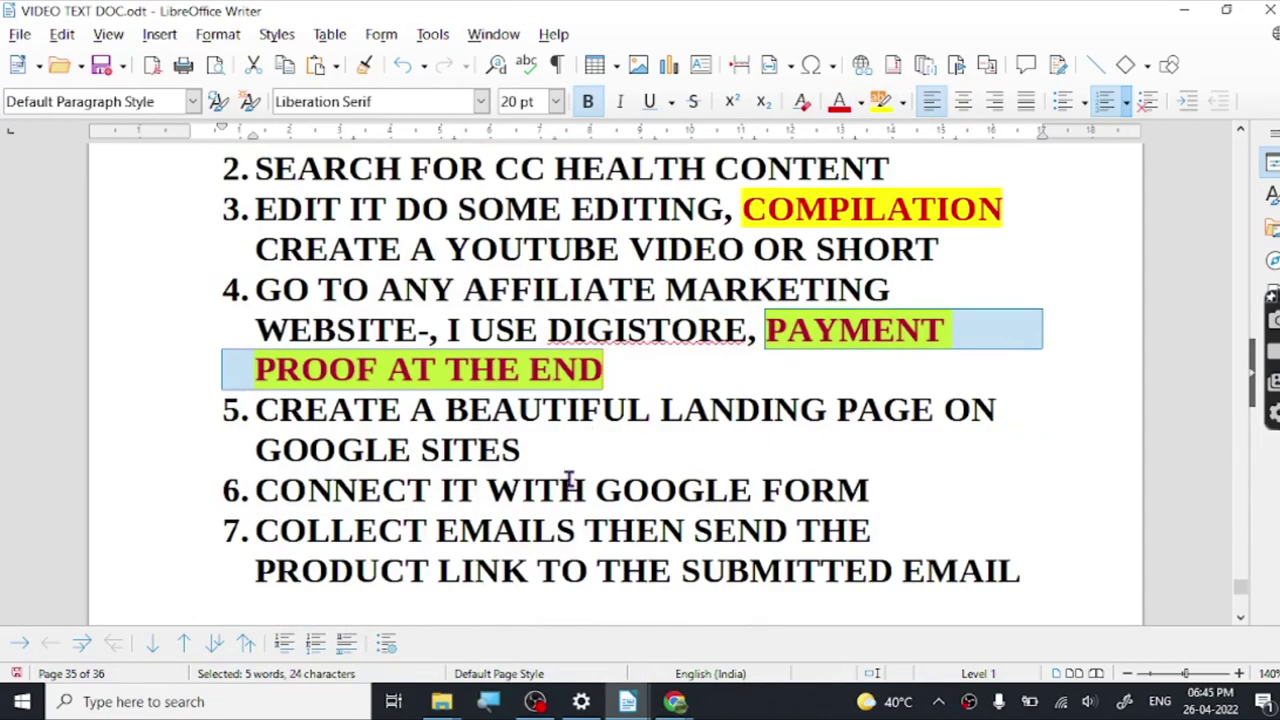
{"action": "left_click", "coordinate": [582, 440]}
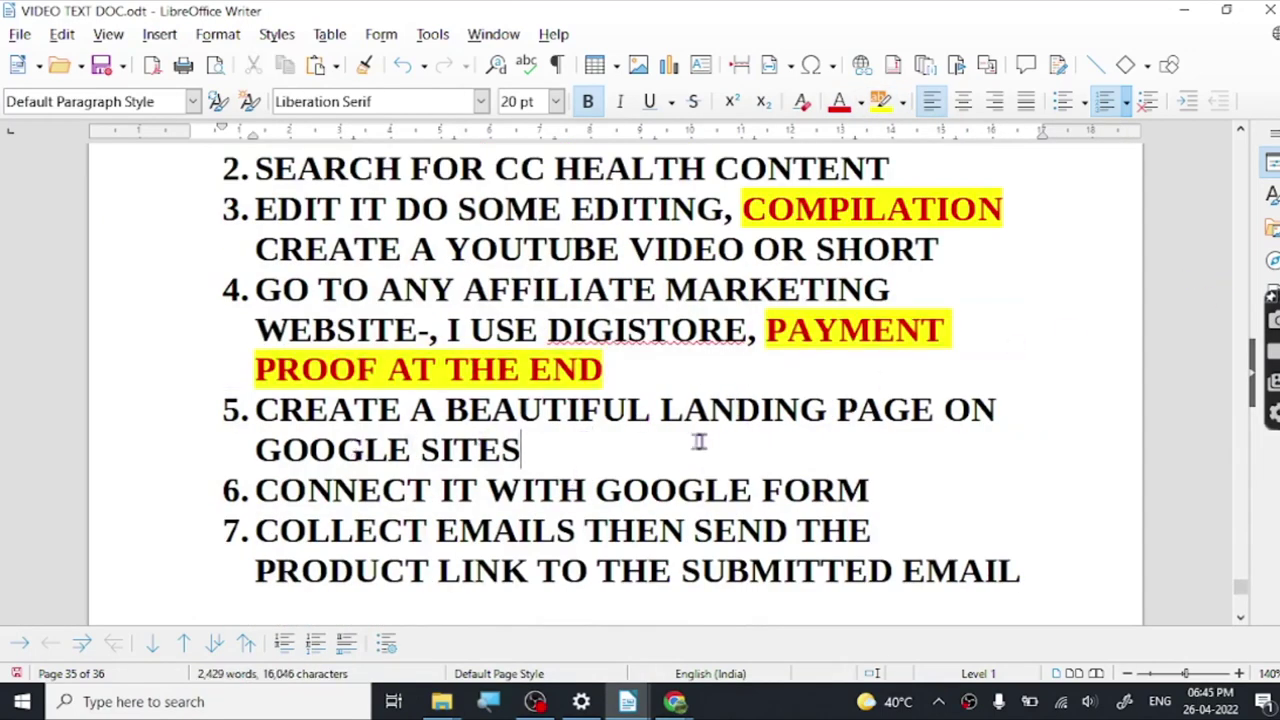
Switch to the DEMO SITE HEALTH page in Google Sites and examine its Home banner, image and text block, and embedded DEMO FORM
{"action": "left_click", "coordinate": [1184, 10]}
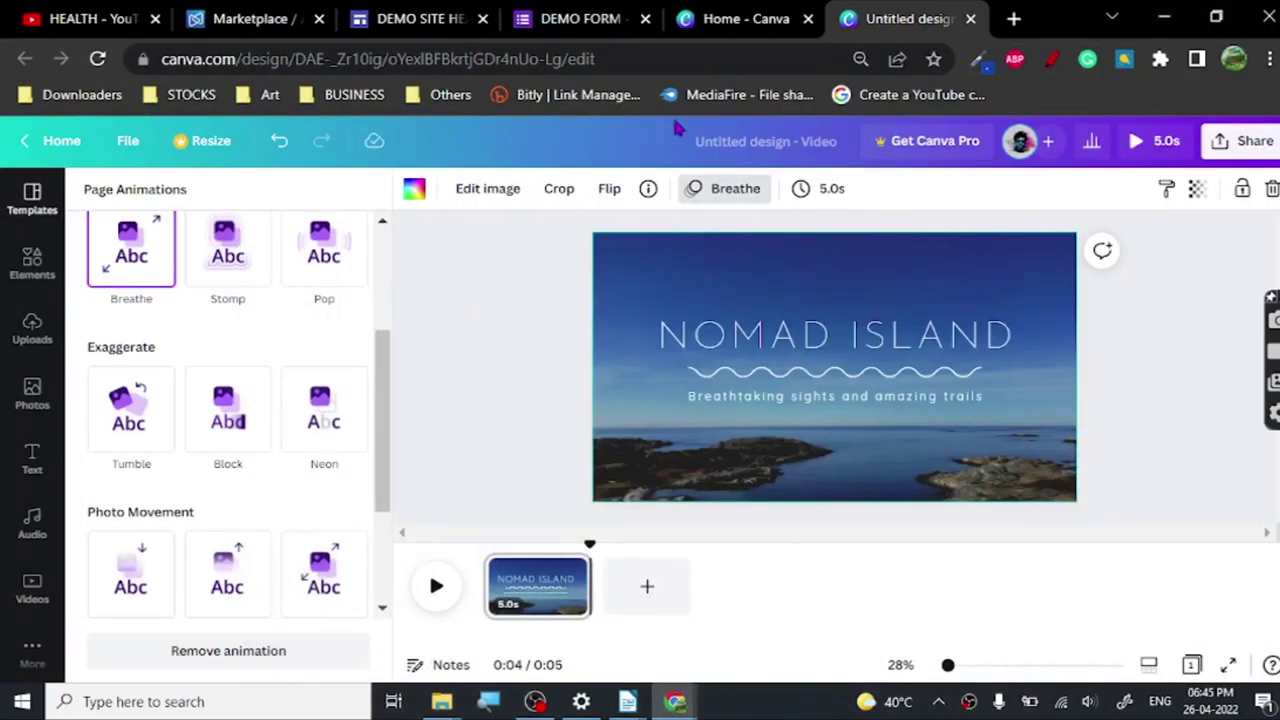
{"action": "left_click", "coordinate": [427, 12]}
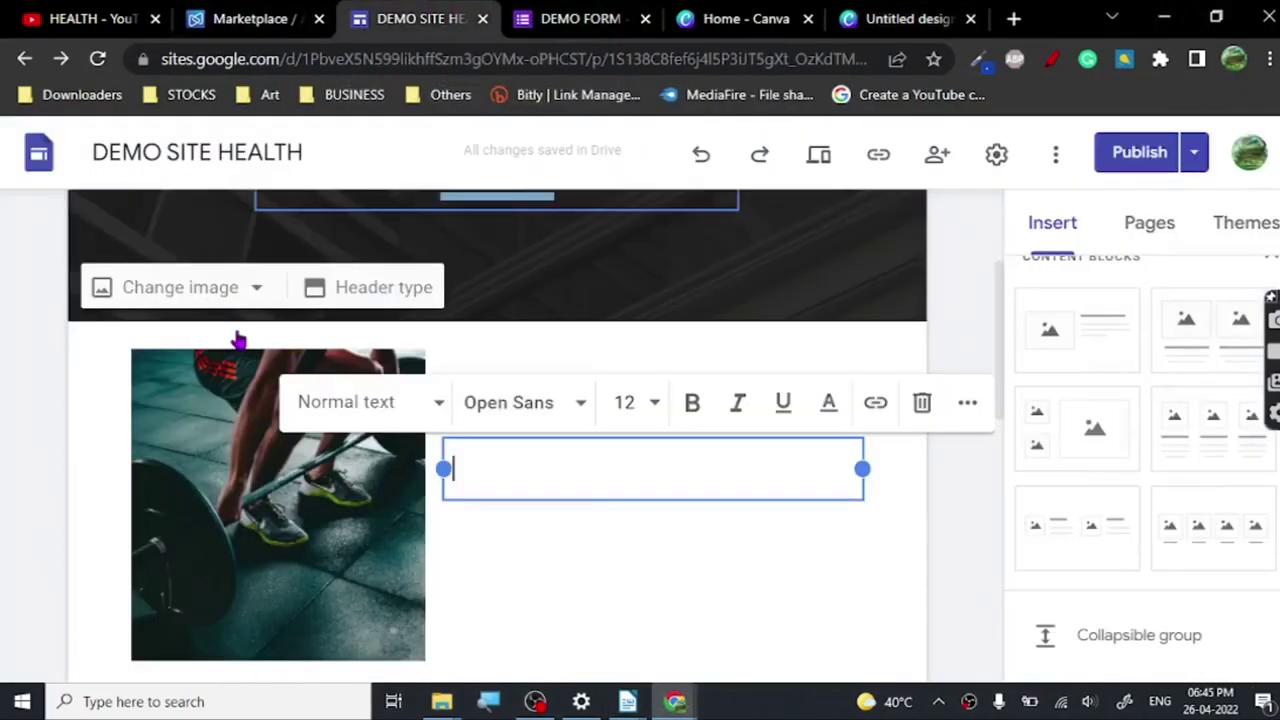
{"action": "scroll", "coordinate": [129, 437], "scroll_direction": "up", "scroll_amount": 3}
{"action": "scroll", "coordinate": [129, 437], "scroll_direction": "down", "scroll_amount": 8}
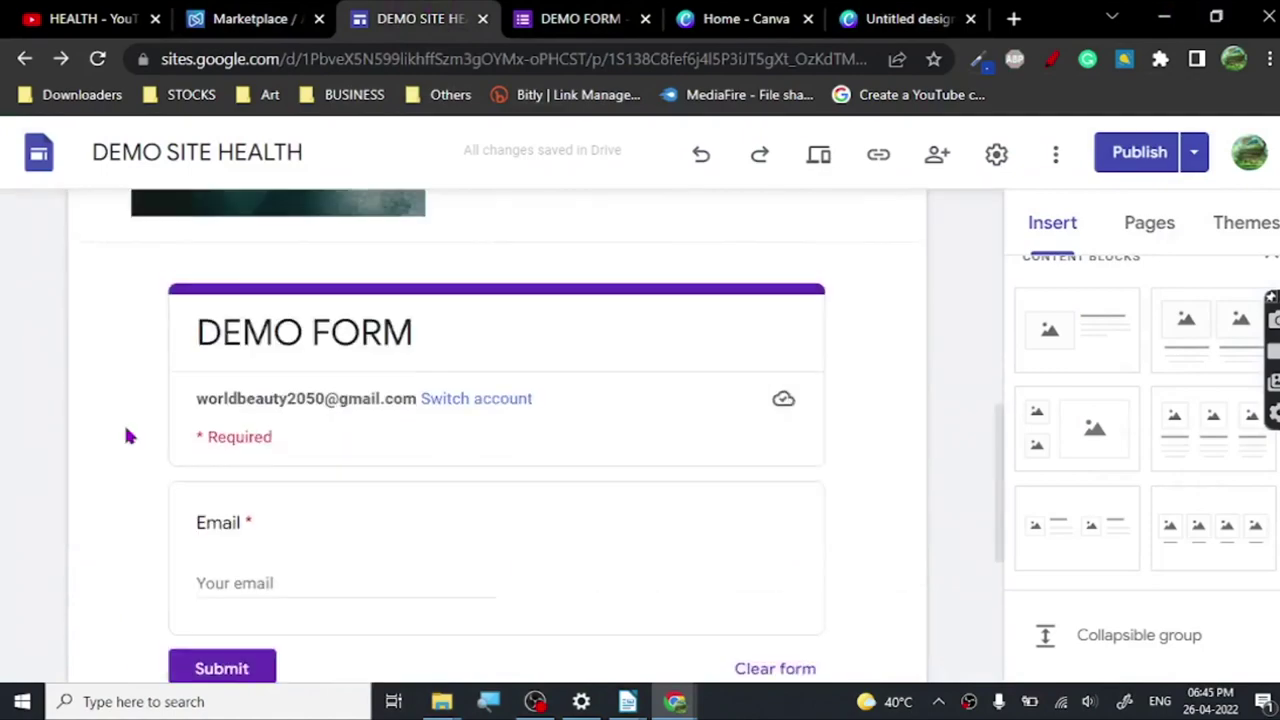
{"action": "scroll", "coordinate": [854, 494], "scroll_direction": "up", "scroll_amount": 3}
{"action": "scroll", "coordinate": [854, 494], "scroll_direction": "up", "scroll_amount": 6}
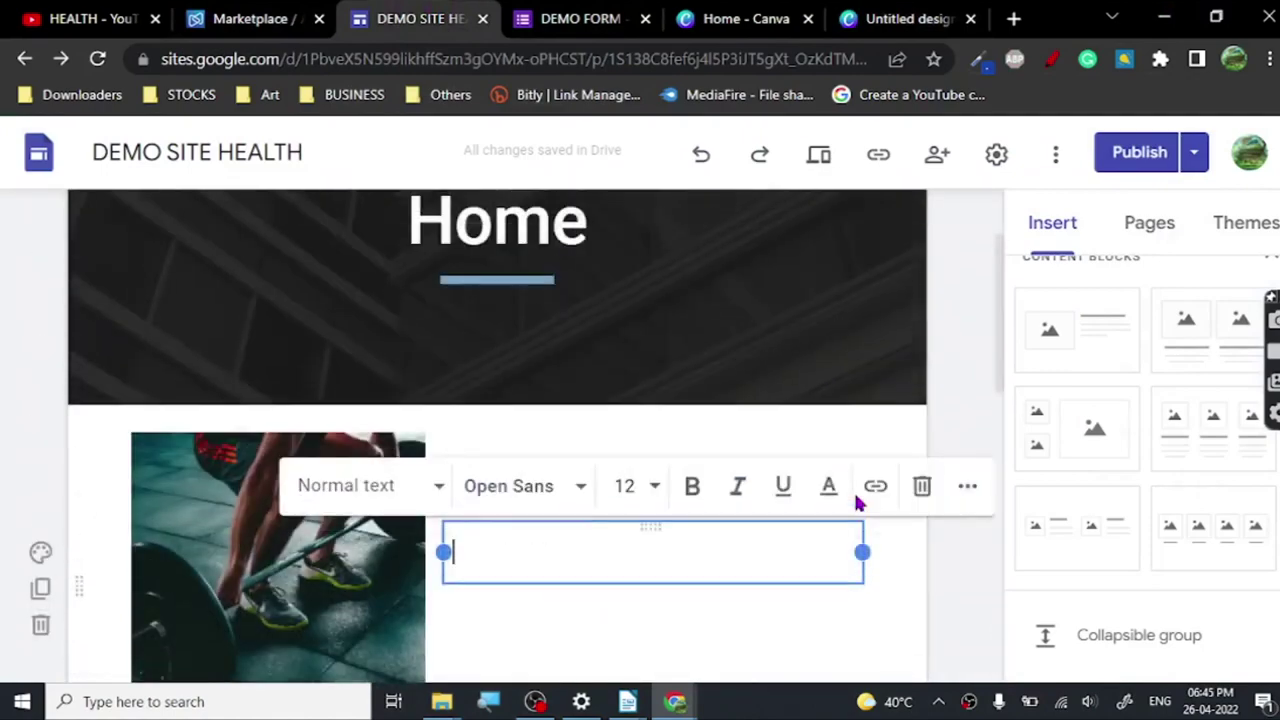
{"action": "scroll", "coordinate": [787, 415], "scroll_direction": "down", "scroll_amount": 3}
{"action": "scroll", "coordinate": [512, 509], "scroll_direction": "down", "scroll_amount": 5}
{"action": "scroll", "coordinate": [600, 497], "scroll_direction": "up", "scroll_amount": 8}
{"action": "scroll", "coordinate": [603, 503], "scroll_direction": "down", "scroll_amount": 1}
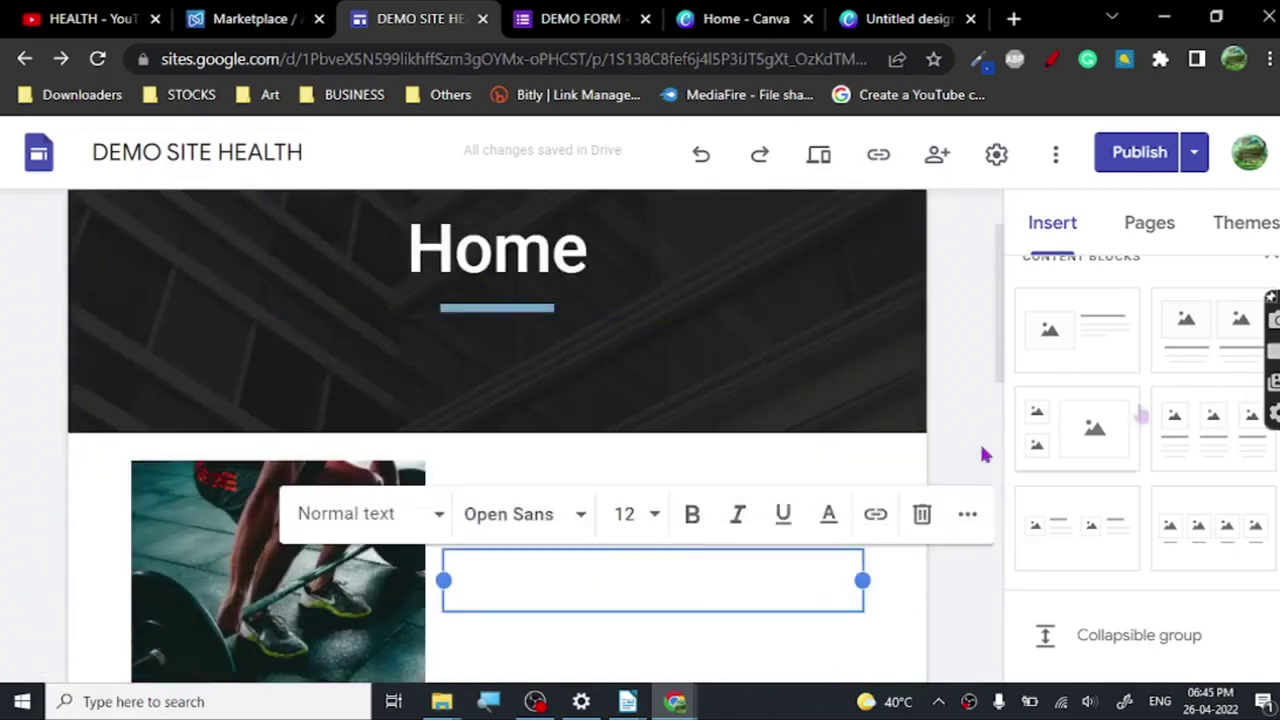
Examine the landing page from the Home banner down to the embedded form's Submit button
{"action": "scroll", "coordinate": [1140, 414], "scroll_direction": "up", "scroll_amount": 3}
{"action": "scroll", "coordinate": [687, 374], "scroll_direction": "down", "scroll_amount": 6}
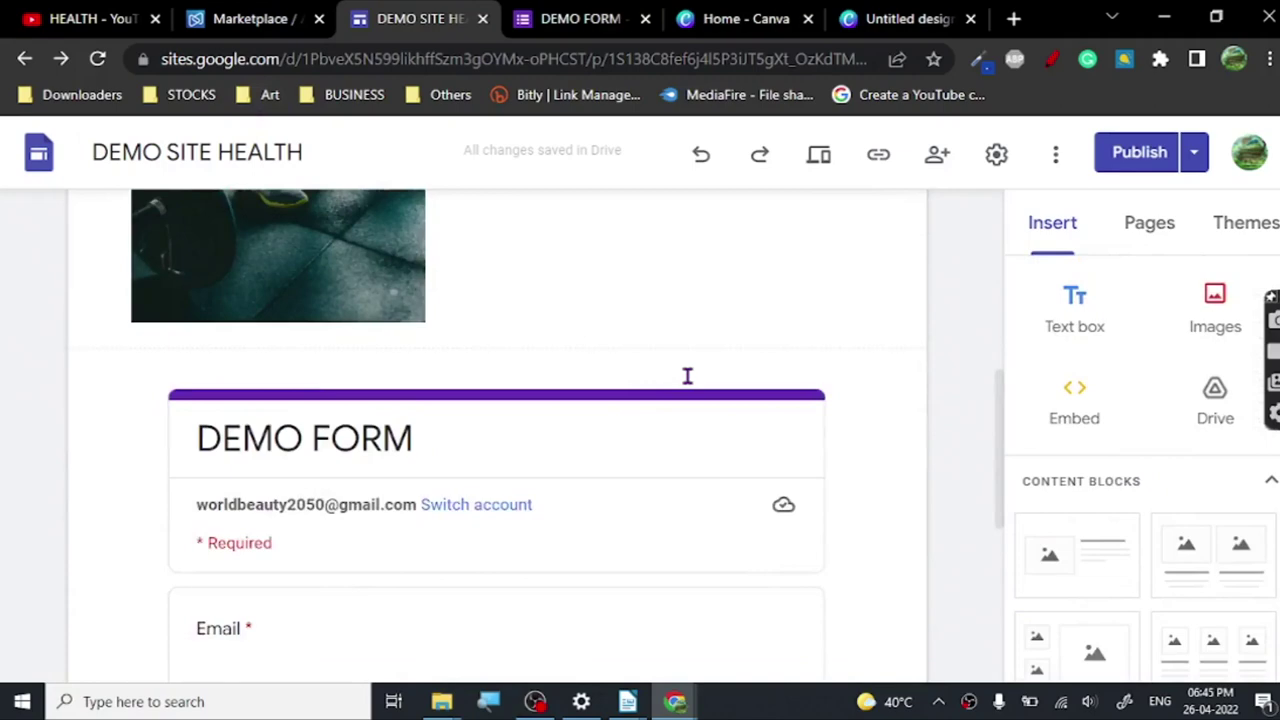
{"action": "scroll", "coordinate": [686, 380], "scroll_direction": "down", "scroll_amount": 5}
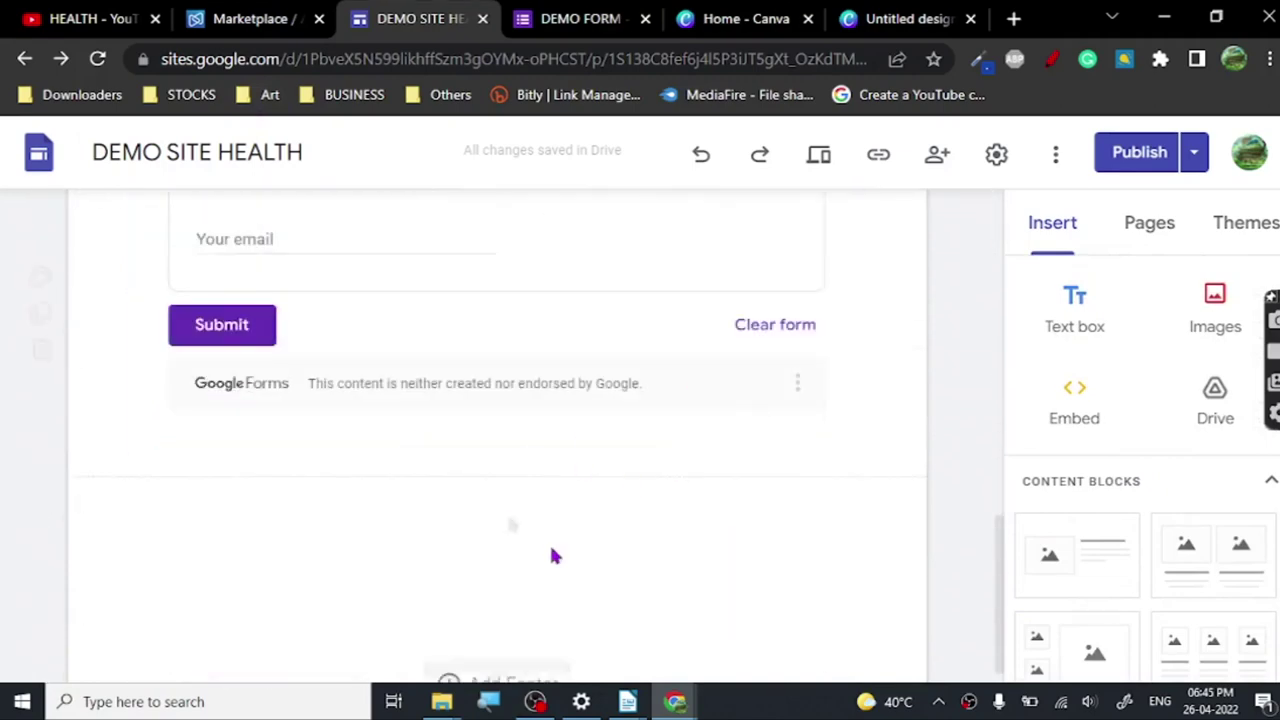
{"action": "scroll", "coordinate": [528, 450], "scroll_direction": "up", "scroll_amount": 5}
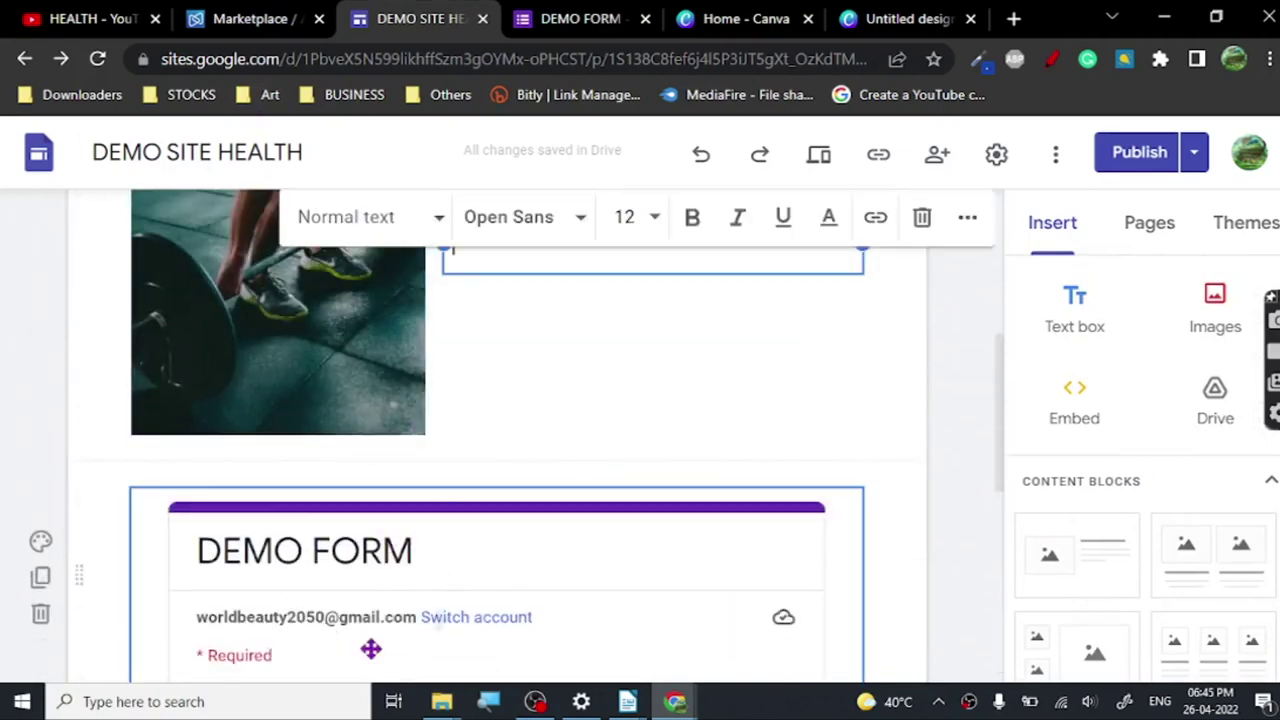
Switch to DEMO FORM in Google Forms and view its questions alongside the DEMO SITE HEALTH page
{"action": "left_click", "coordinate": [565, 18]}
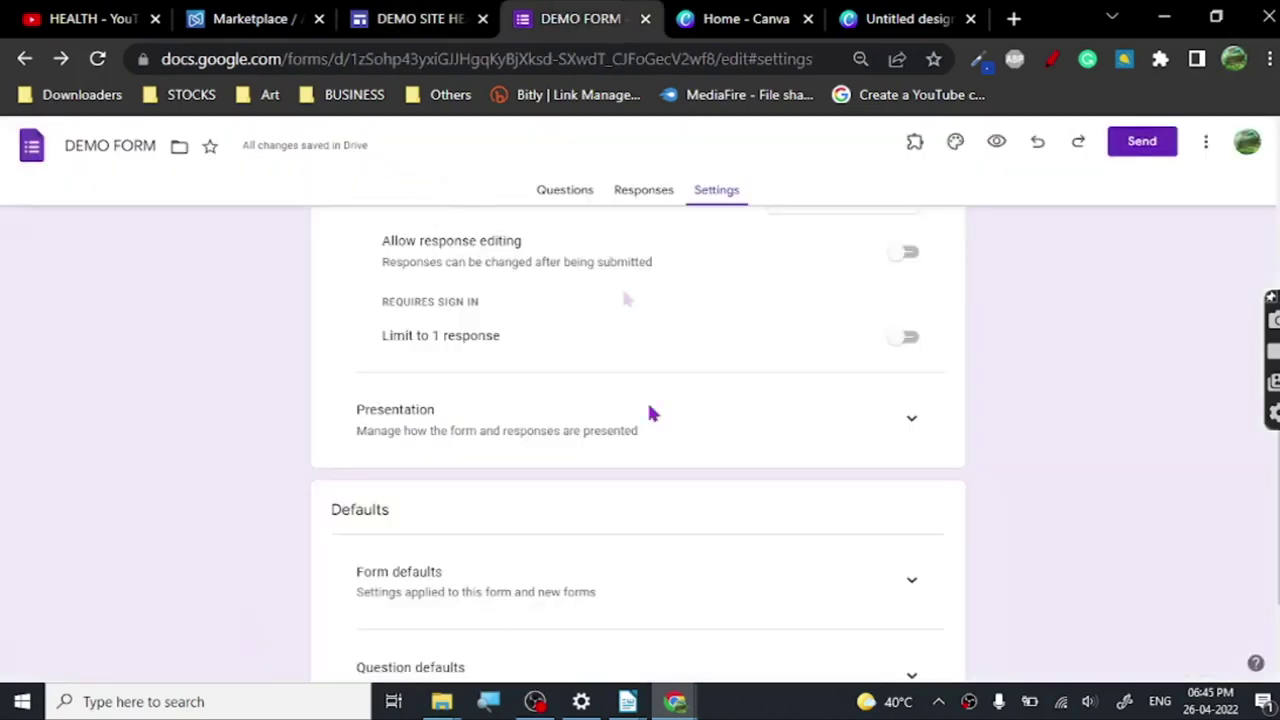
{"action": "left_click", "coordinate": [578, 195]}
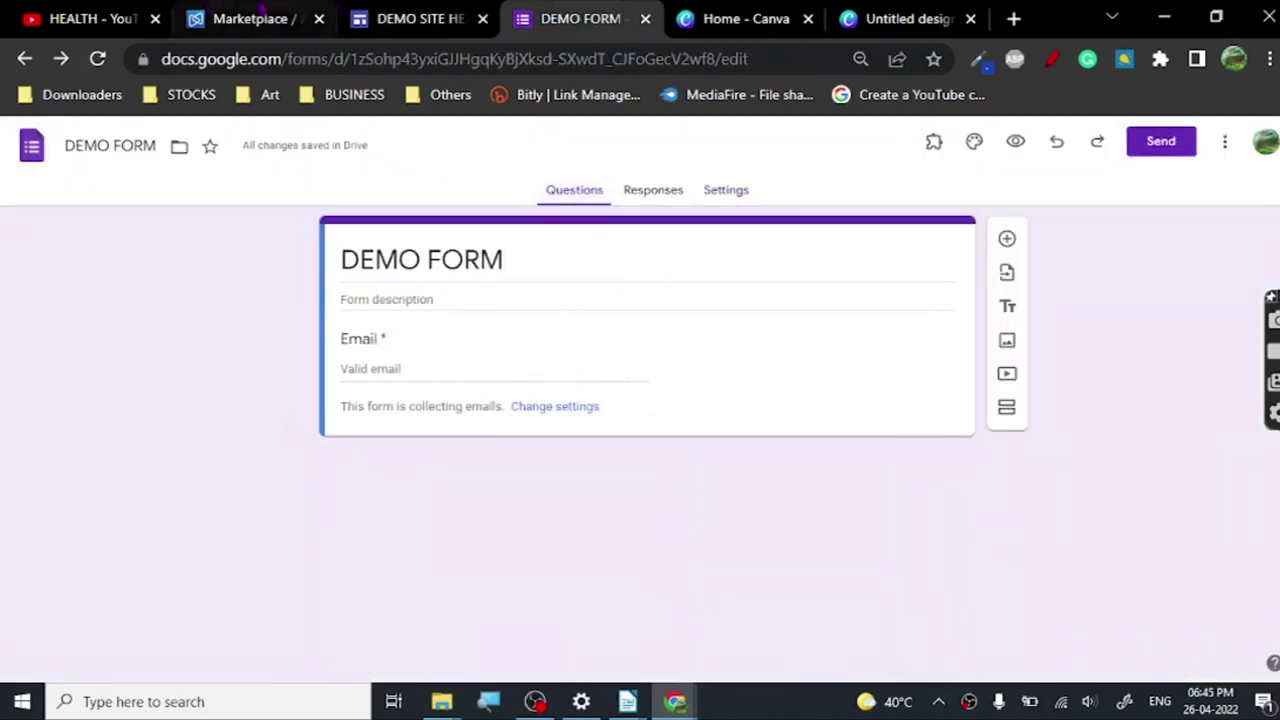
{"action": "left_click", "coordinate": [410, 18]}
{"action": "left_click", "coordinate": [575, 18]}
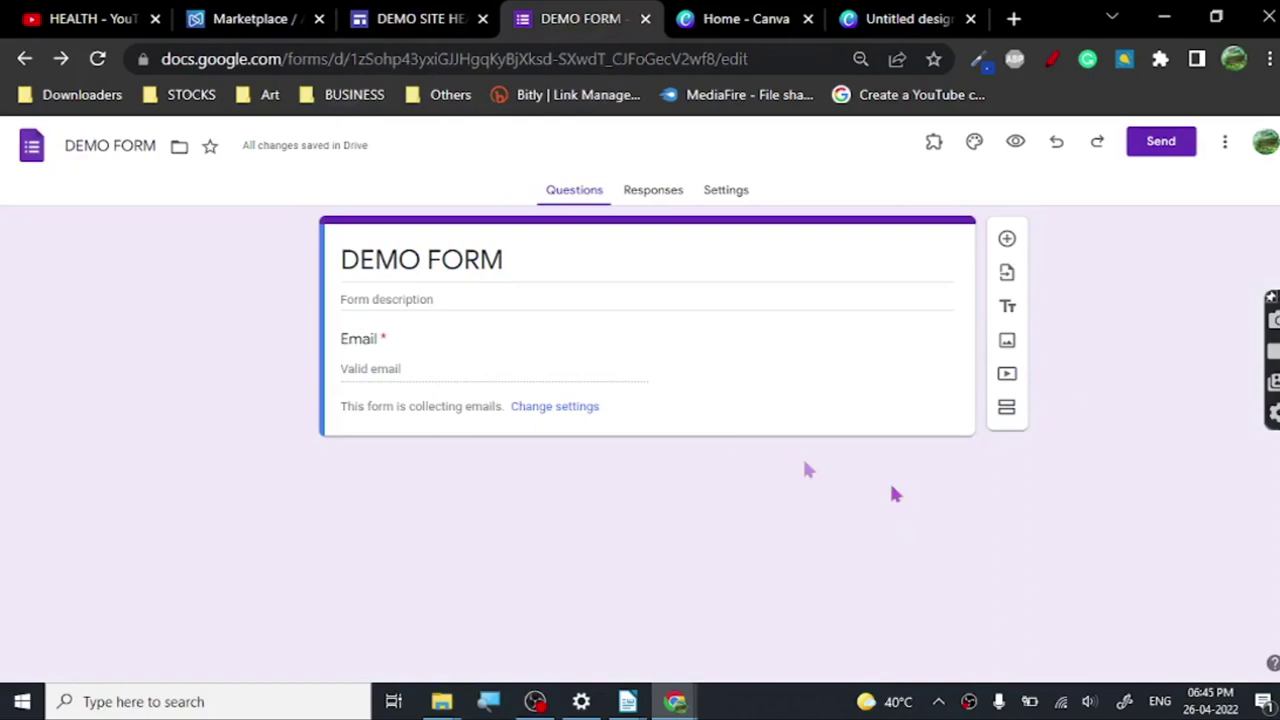
Return to the DEMO SITE HEALTH page and look over its Home header, DEMO WEBSITE block and embedded email form
{"action": "left_click", "coordinate": [430, 18]}
{"action": "scroll", "coordinate": [491, 474], "scroll_direction": "down", "scroll_amount": 5}
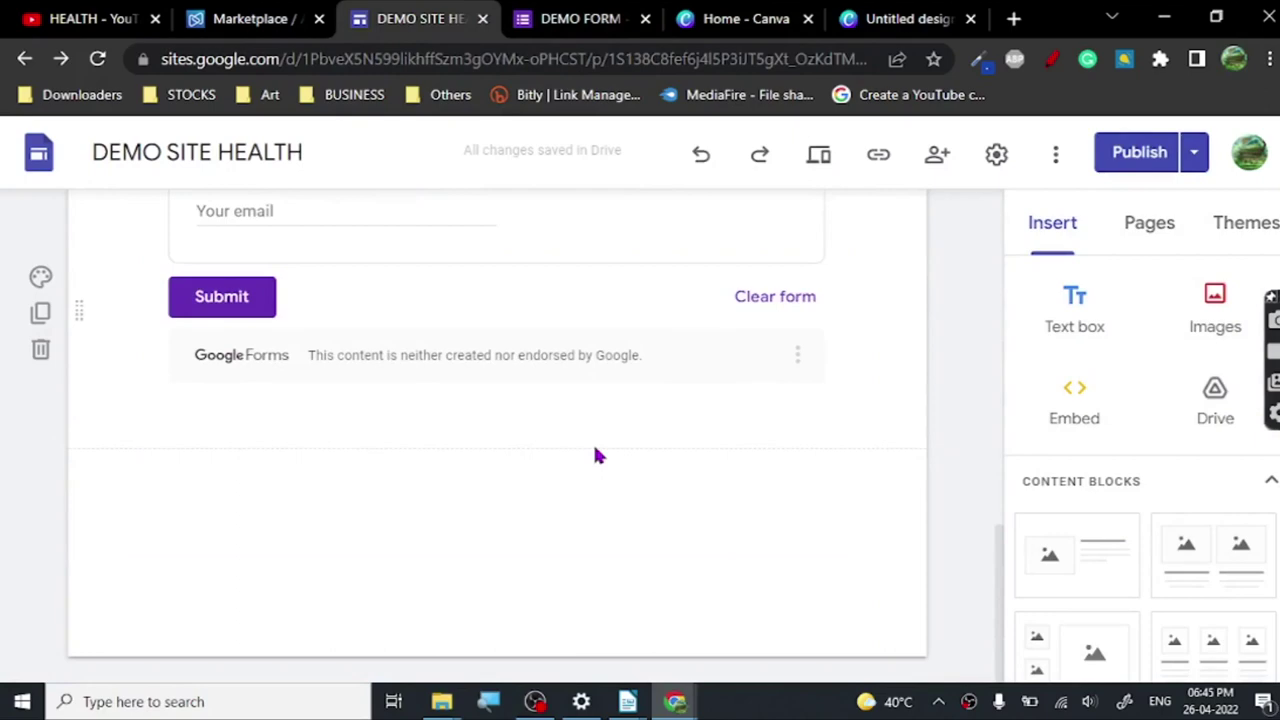
{"action": "scroll", "coordinate": [594, 455], "scroll_direction": "up", "scroll_amount": 10}
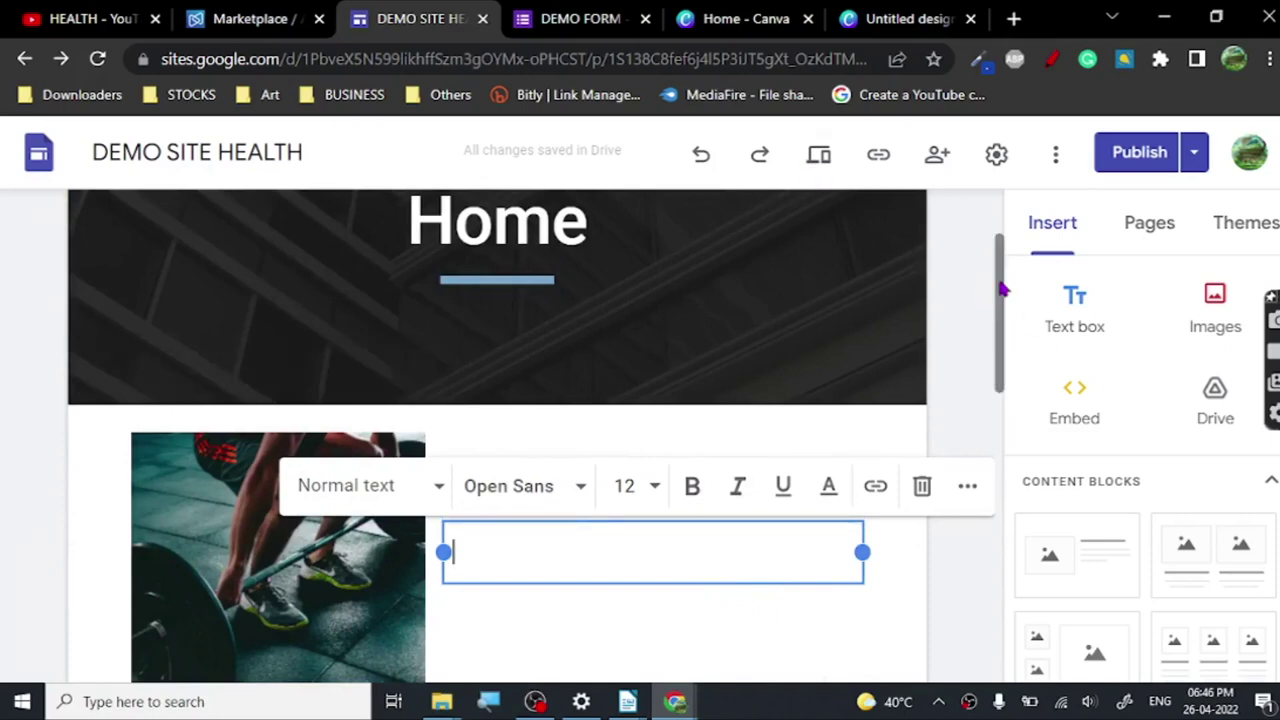
{"action": "scroll", "coordinate": [1005, 290], "scroll_direction": "down", "scroll_amount": 1}
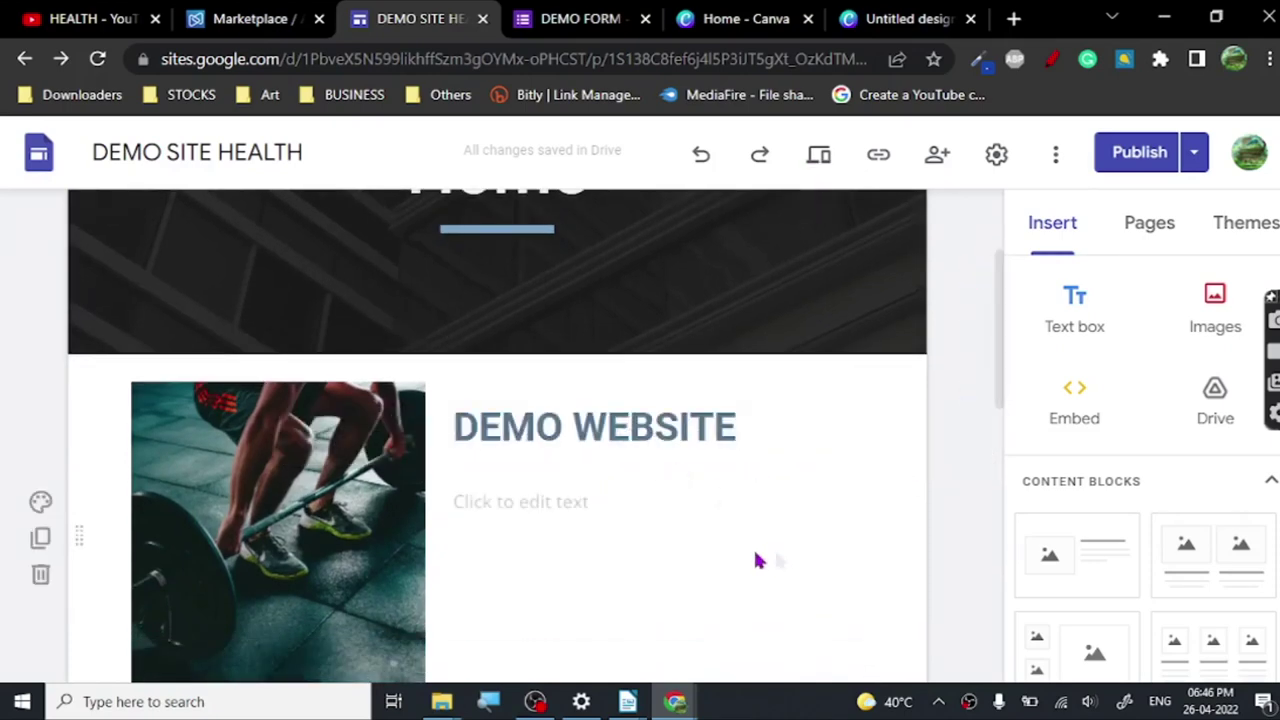
{"action": "scroll", "coordinate": [728, 563], "scroll_direction": "down", "scroll_amount": 1}
{"action": "scroll", "coordinate": [694, 523], "scroll_direction": "up", "scroll_amount": 3}
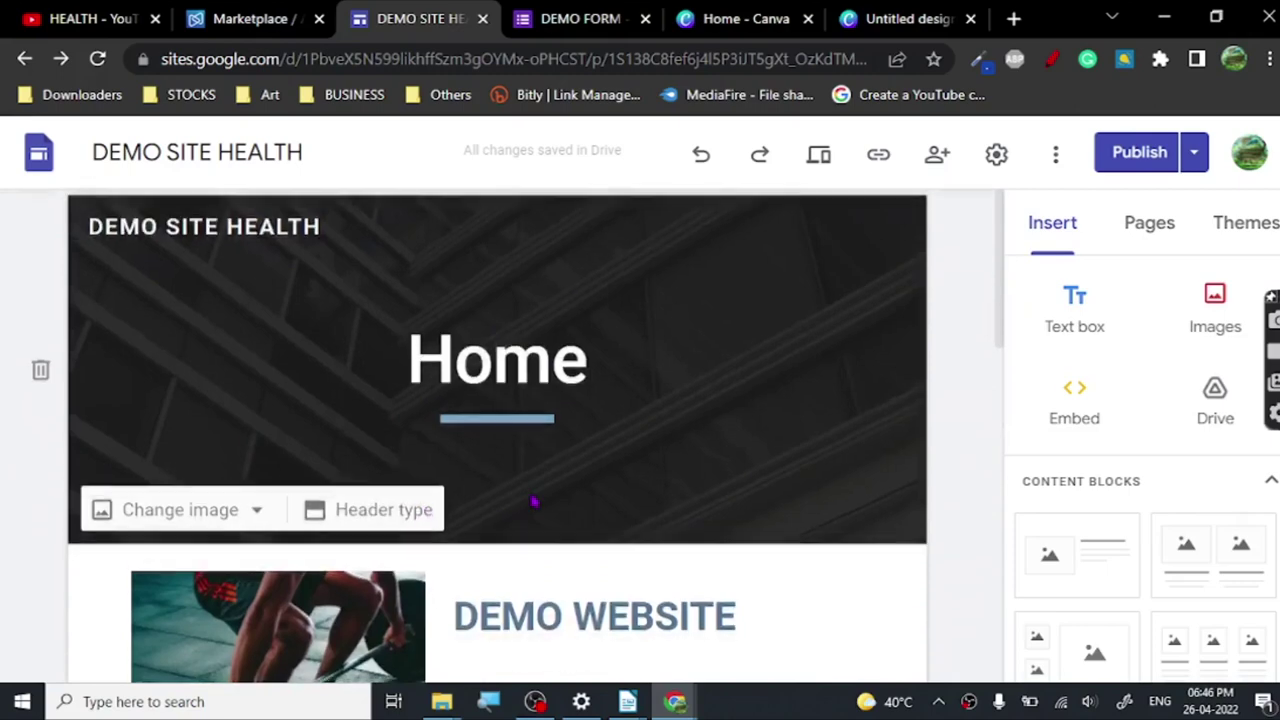
{"action": "scroll", "coordinate": [534, 503], "scroll_direction": "down", "scroll_amount": 1}
{"action": "scroll", "coordinate": [534, 503], "scroll_direction": "down", "scroll_amount": 7}
{"action": "left_click", "coordinate": [220, 240]}
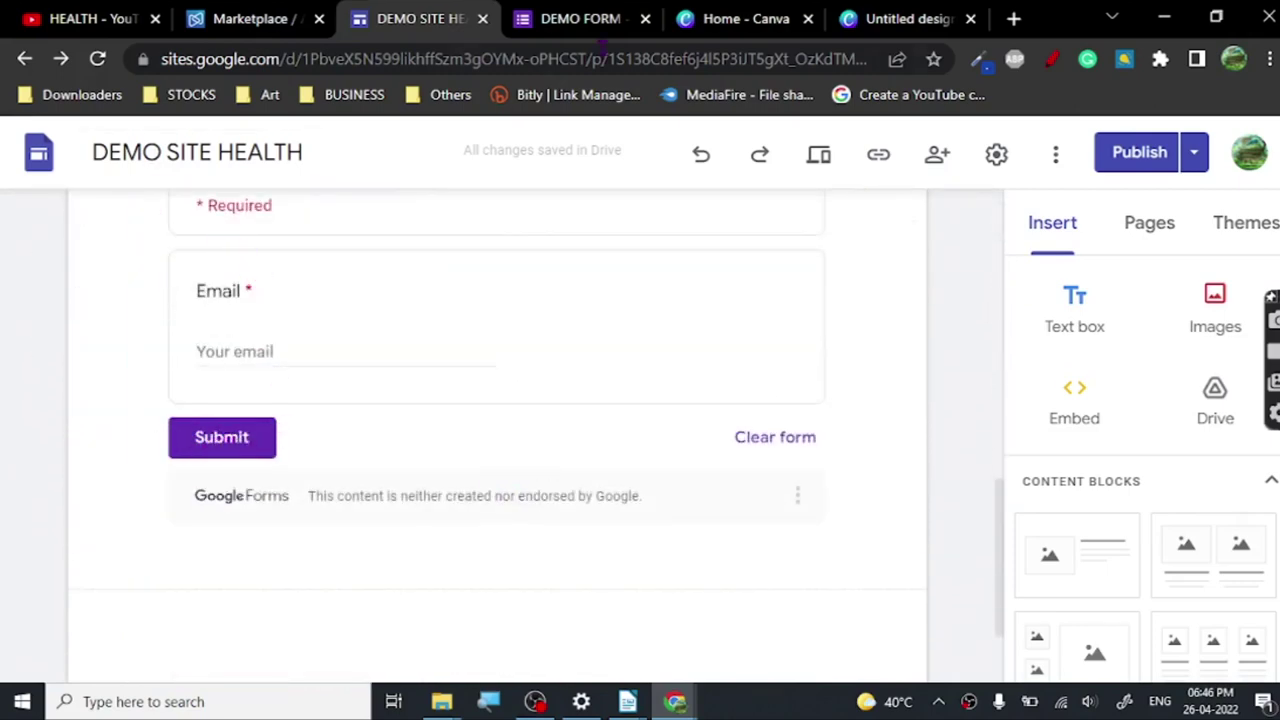
View the responses of DEMO FORM and compare them with the email form embedded in the DEMO SITE HEALTH page
{"action": "left_click", "coordinate": [566, 12]}
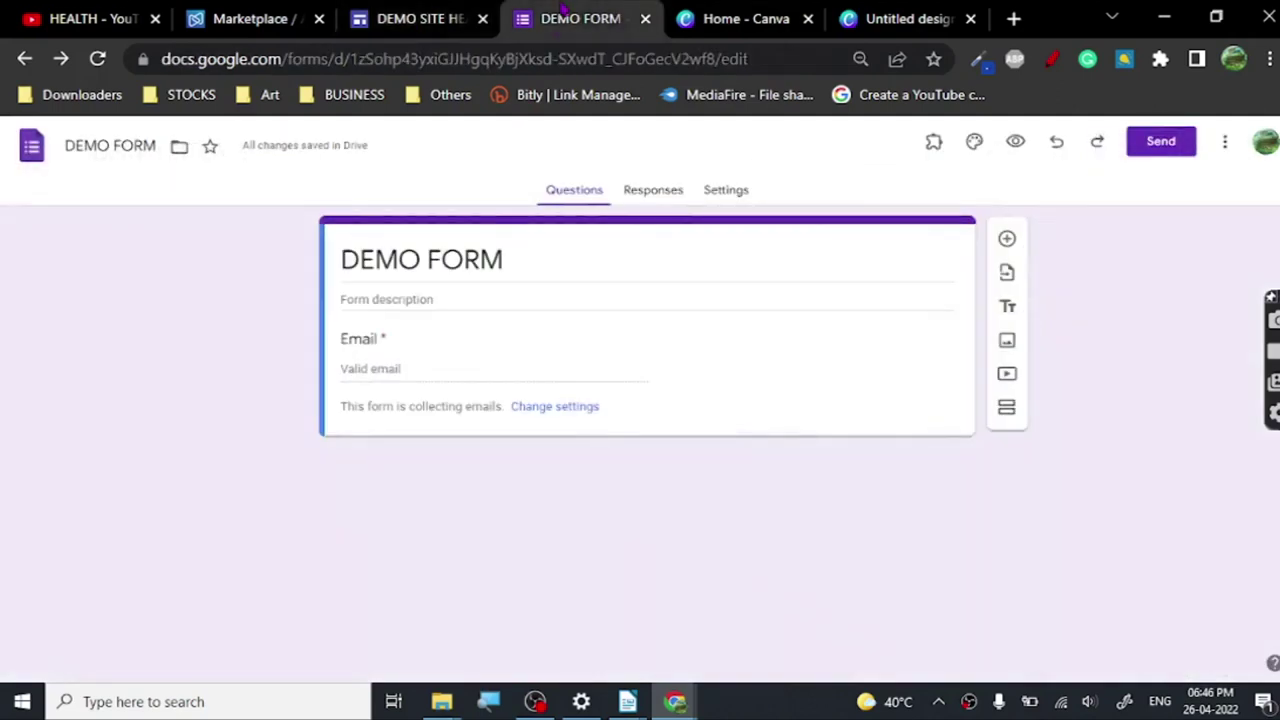
{"action": "left_click", "coordinate": [628, 196]}
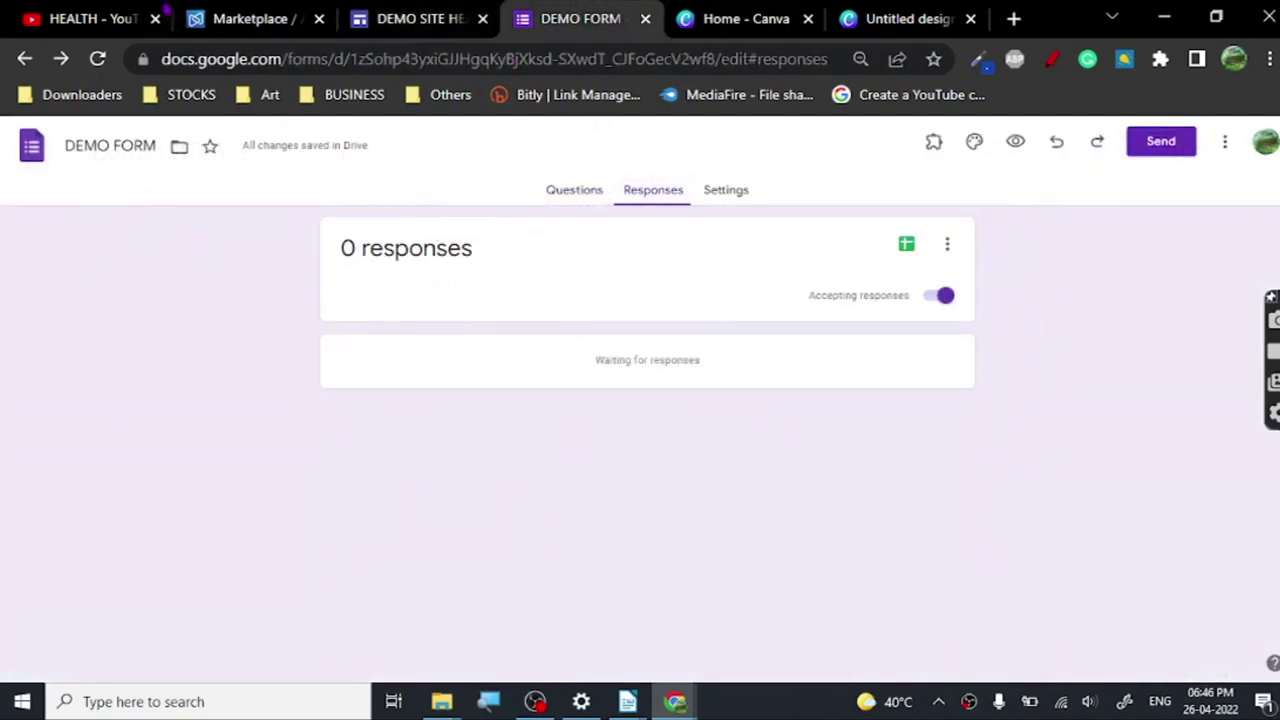
{"action": "left_click", "coordinate": [420, 18]}
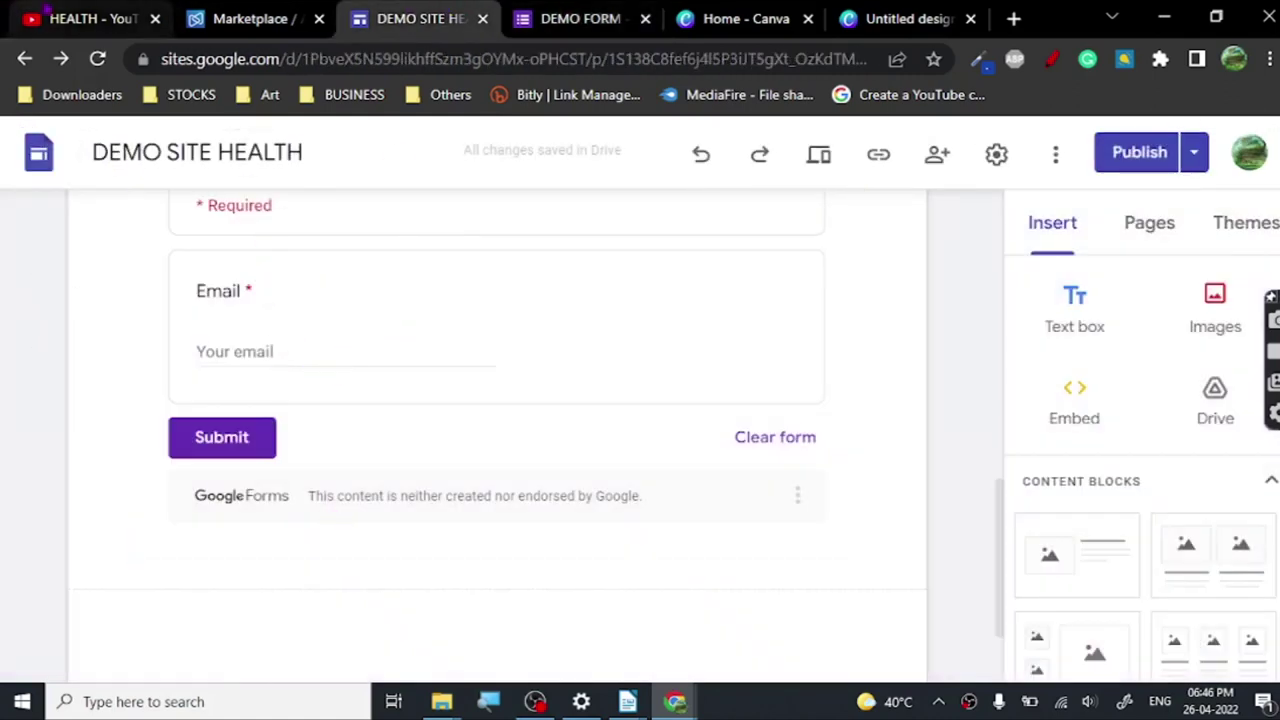
{"action": "left_click", "coordinate": [552, 12]}
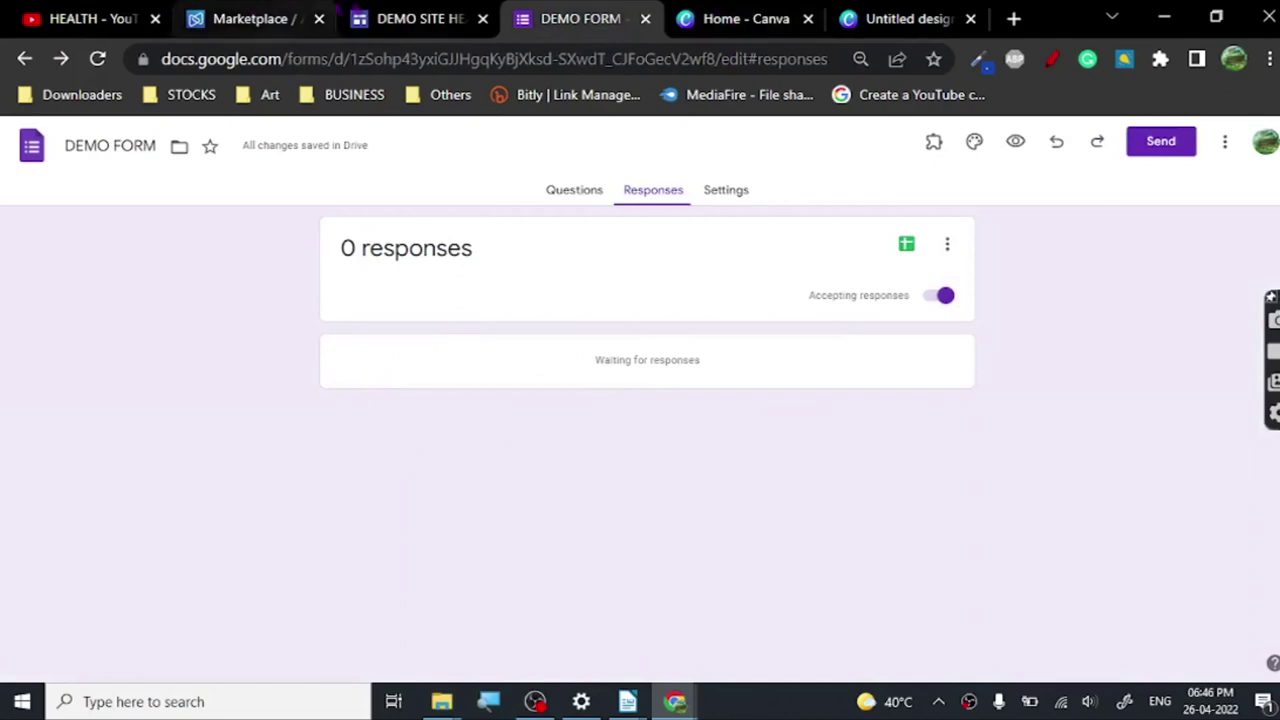
{"action": "left_click", "coordinate": [420, 18]}
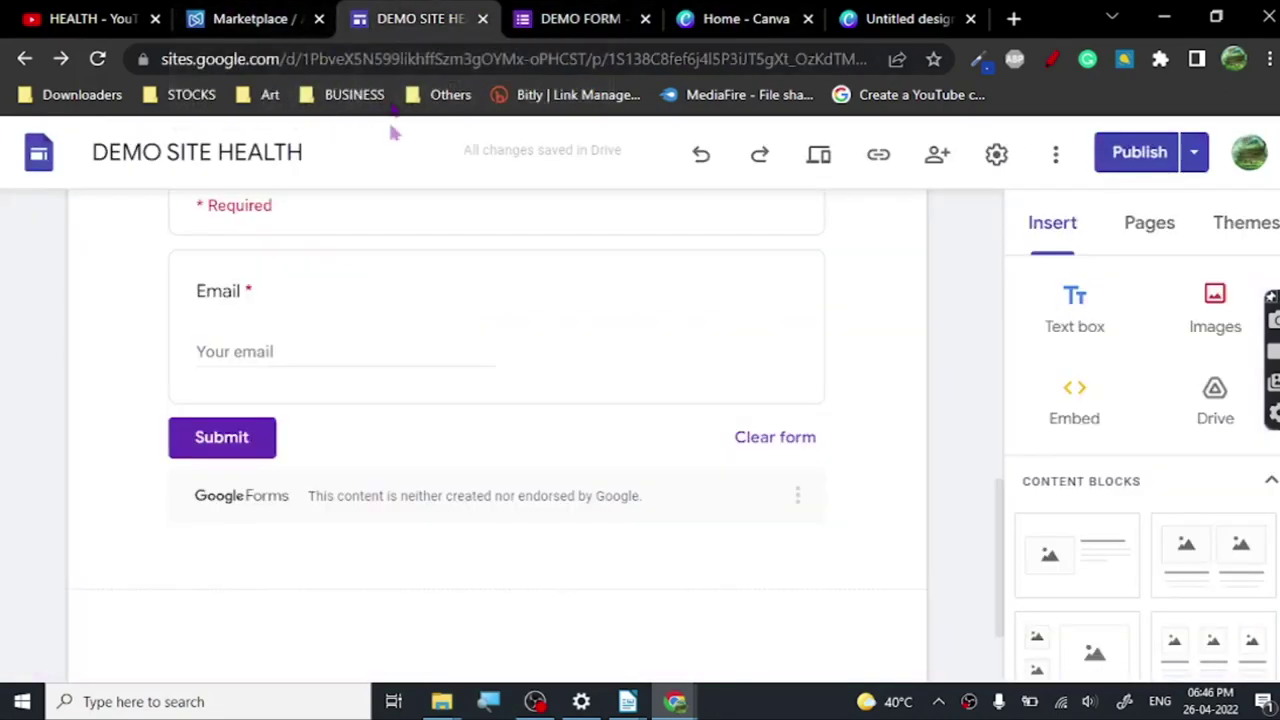
Switch to VIDEO TEXT DOC.odt in LibreOffice Writer and append "-COLLECT EMAIL" to step 6 about the Google form
{"action": "mouse_move", "coordinate": [627, 701]}
{"action": "left_click", "coordinate": [808, 646]}
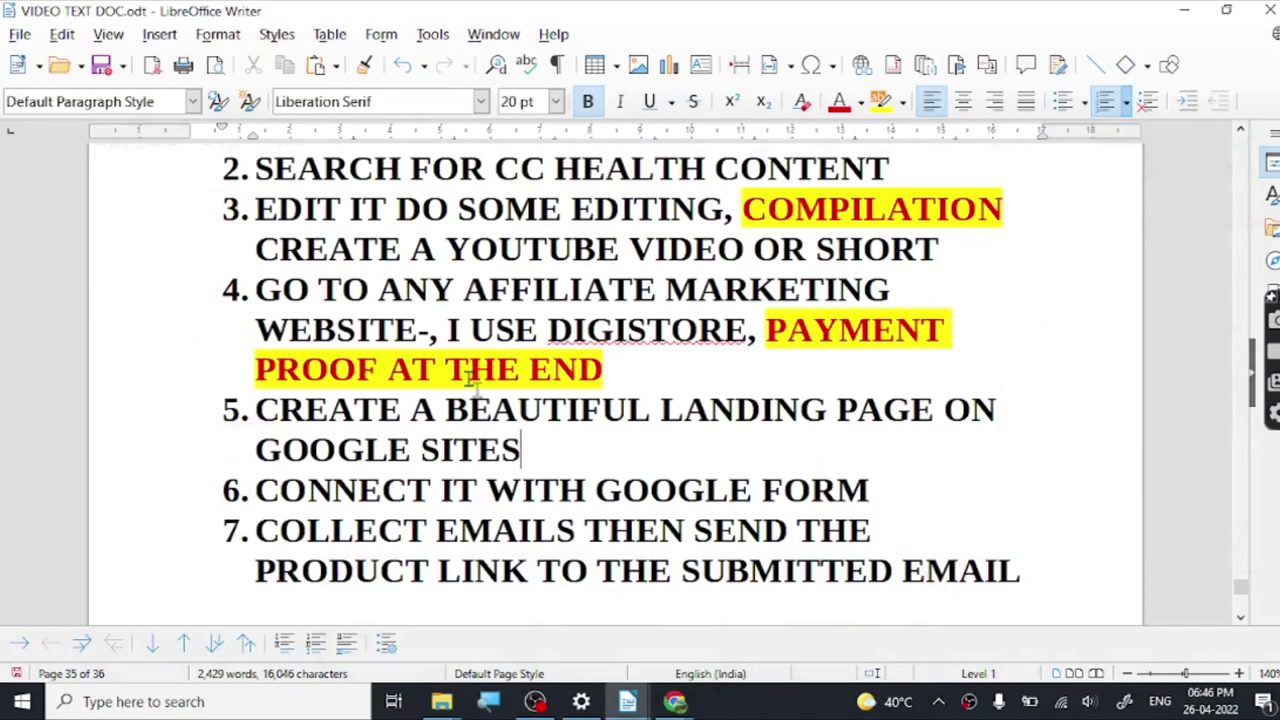
{"action": "scroll", "coordinate": [481, 480], "scroll_direction": "down", "scroll_amount": 3}
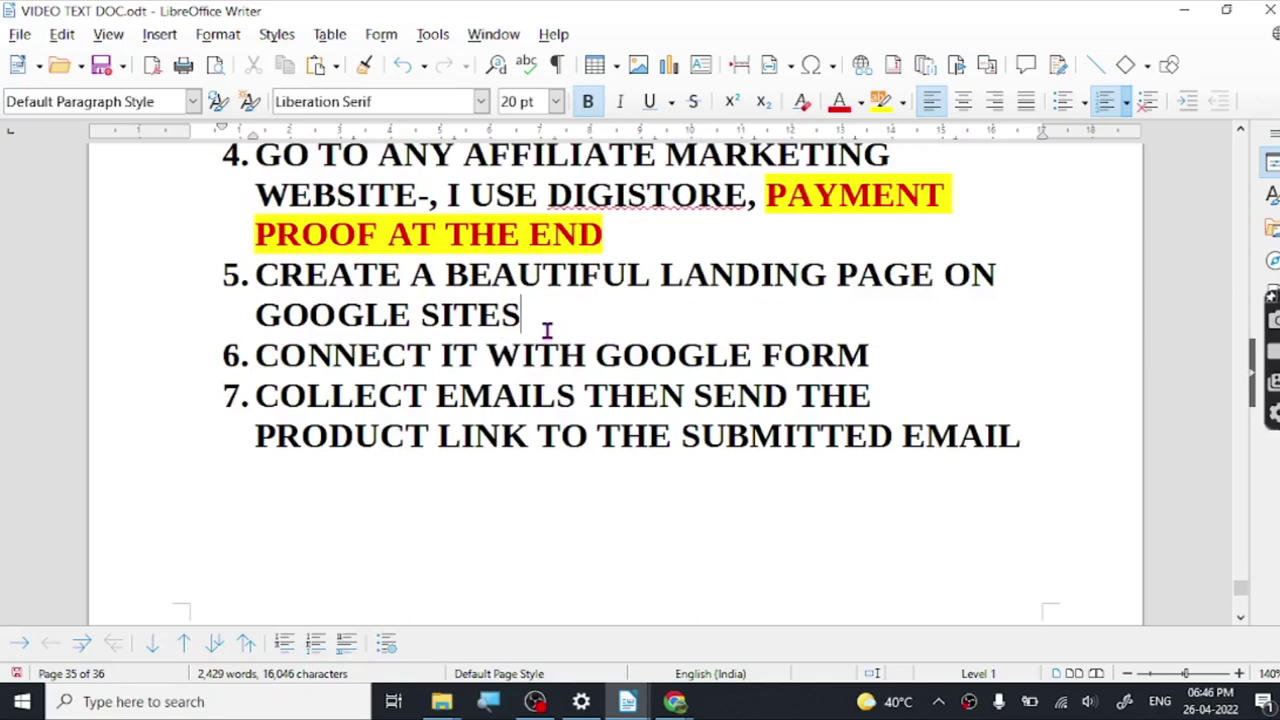
{"action": "left_click", "coordinate": [886, 350]}
{"action": "type", "text": "-COLLECT "}
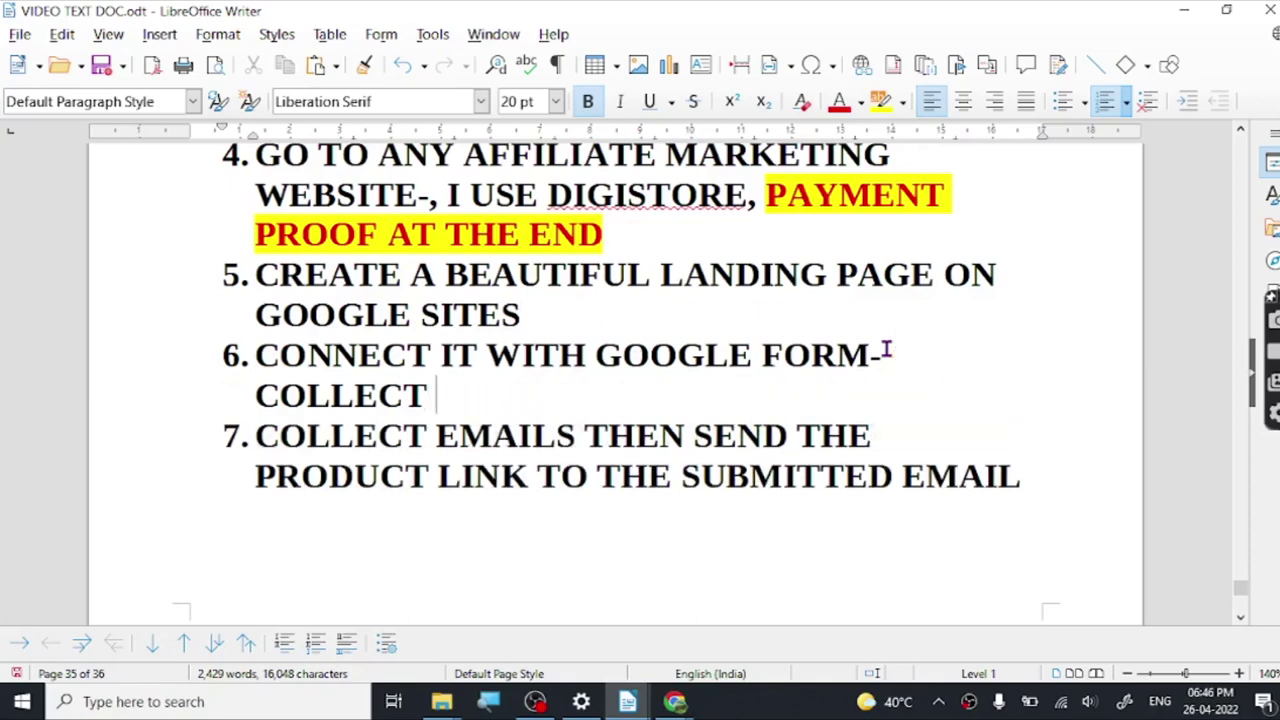
{"action": "type", "text": "EMAIL"}
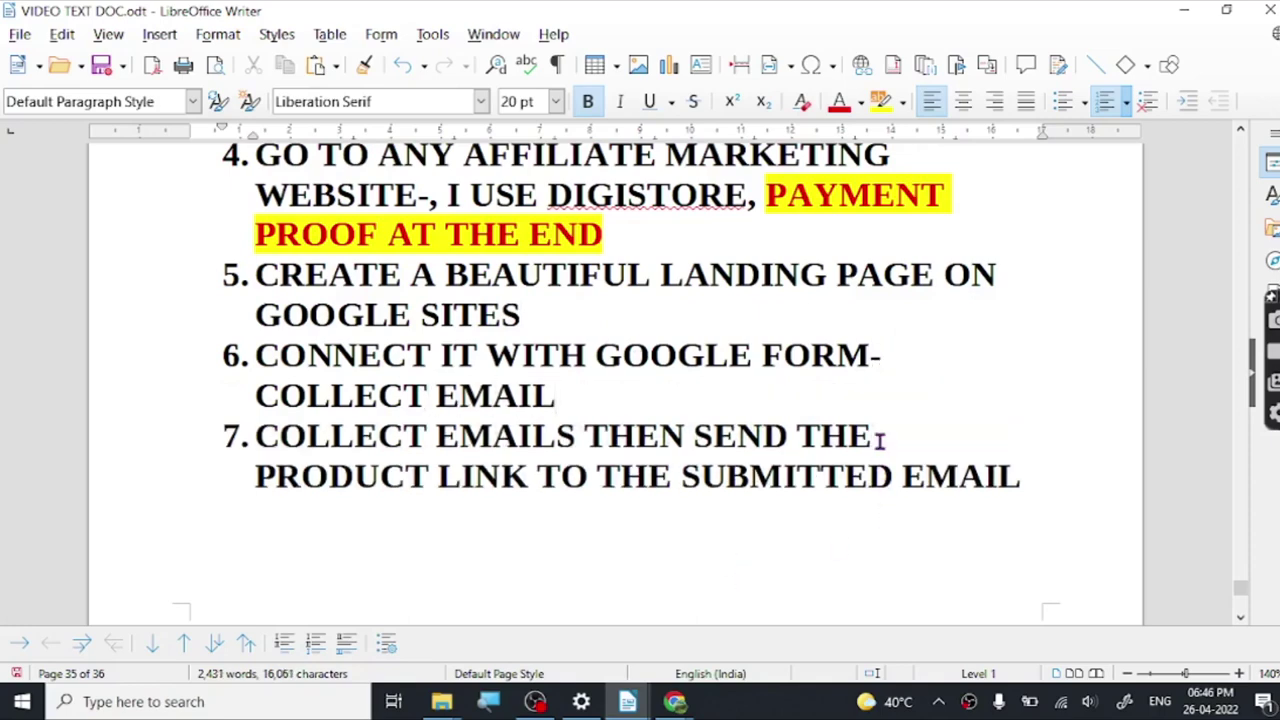
Switch back to Chrome and search Google for mailchimp from a new tab
{"action": "left_click", "coordinate": [1184, 10]}
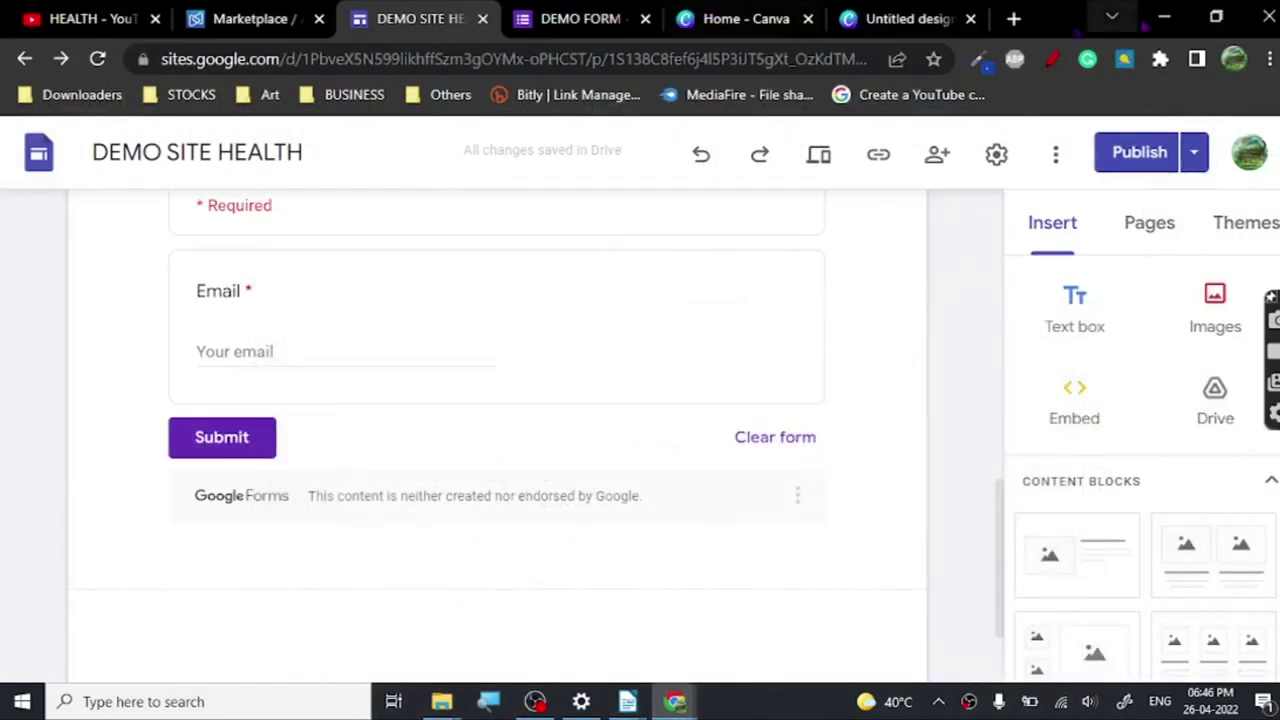
{"action": "left_click", "coordinate": [1014, 18]}
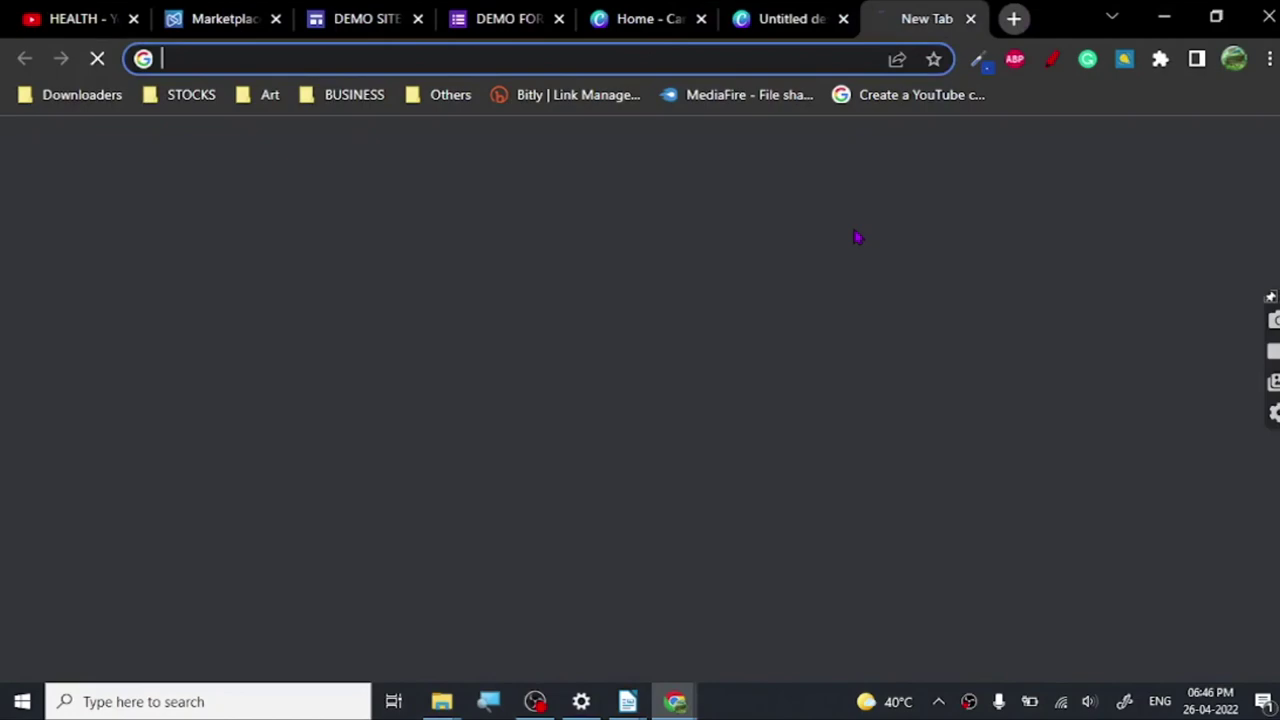
{"action": "type", "text": "MAILXC"}
{"action": "key", "text": "Down"}
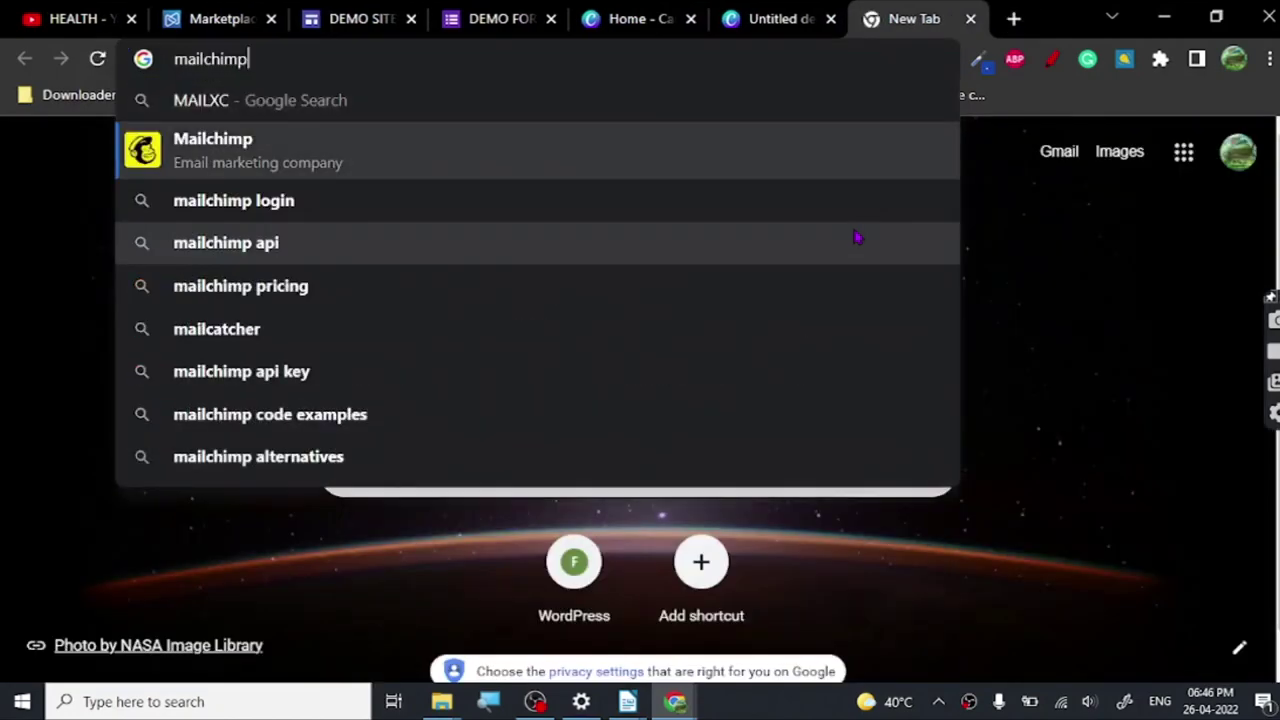
{"action": "key", "text": "Return"}
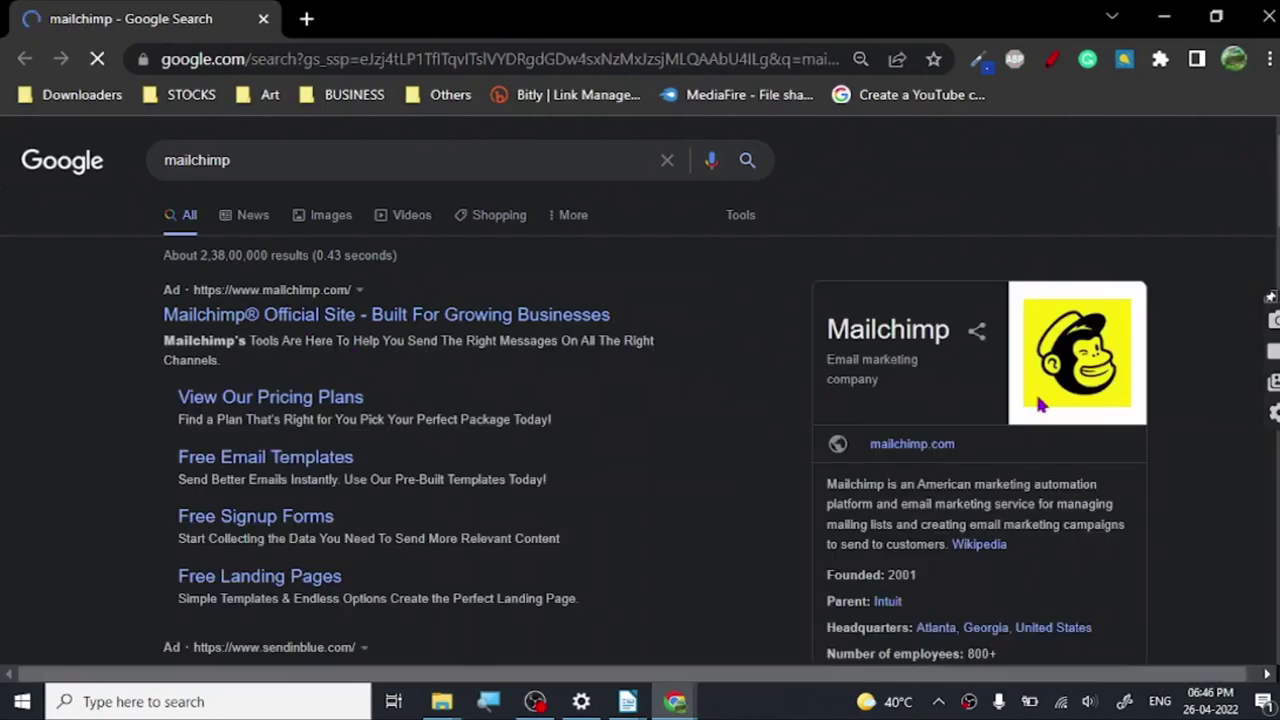
Look through the mailchimp search results, including the official site links and related questions
{"action": "scroll", "coordinate": [655, 429], "scroll_direction": "down", "scroll_amount": 6}
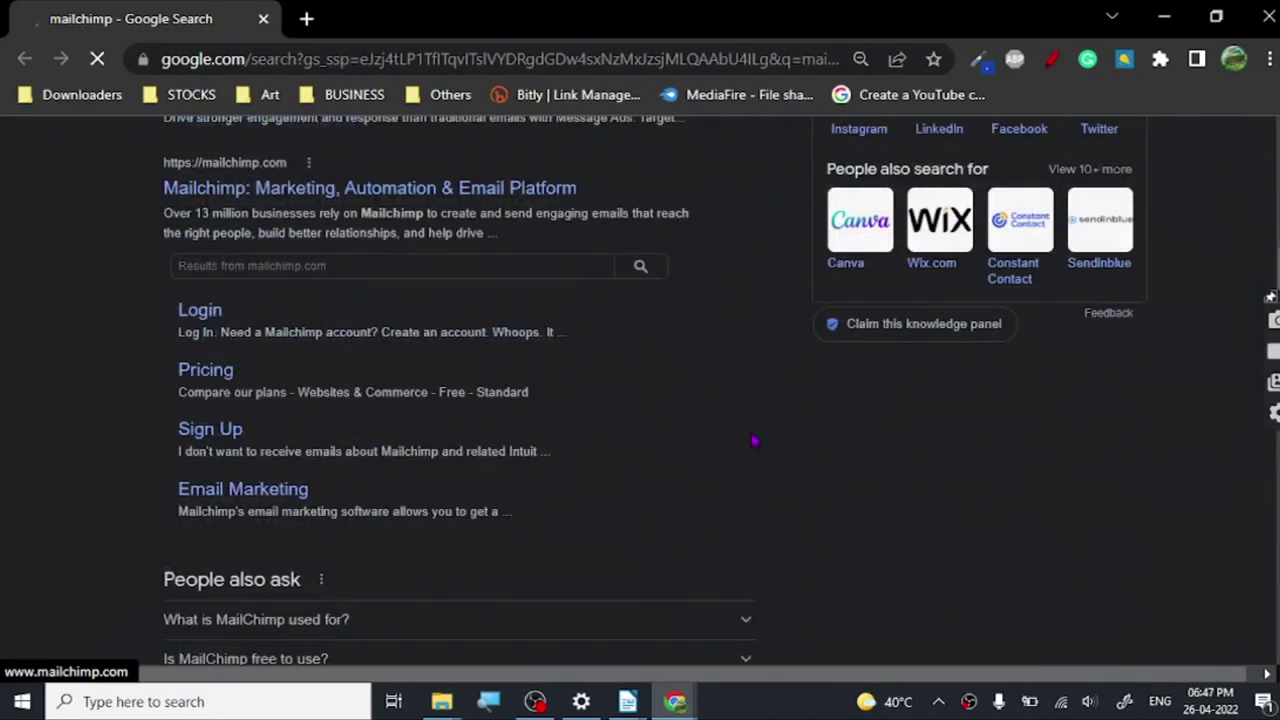
{"action": "scroll", "coordinate": [754, 440], "scroll_direction": "up", "scroll_amount": 3}
{"action": "scroll", "coordinate": [754, 440], "scroll_direction": "down", "scroll_amount": 4}
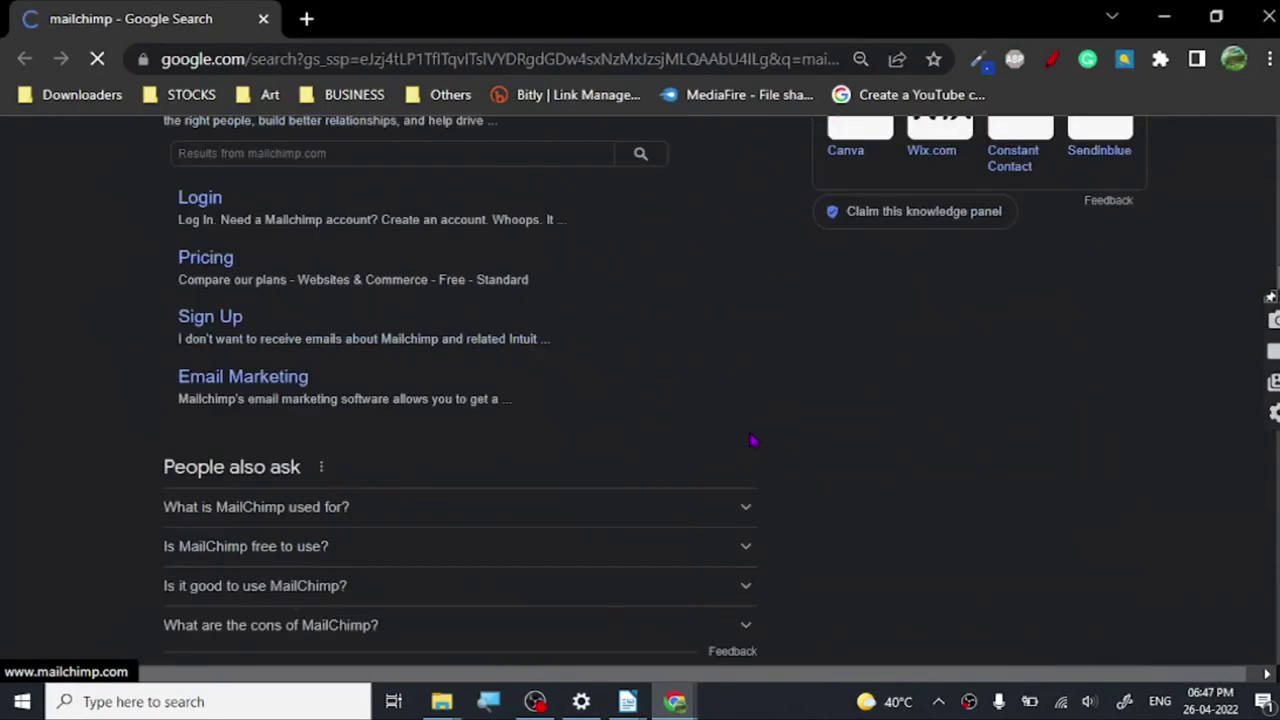
{"action": "scroll", "coordinate": [754, 440], "scroll_direction": "down", "scroll_amount": 4}
{"action": "scroll", "coordinate": [18, 468], "scroll_direction": "up", "scroll_amount": 10}
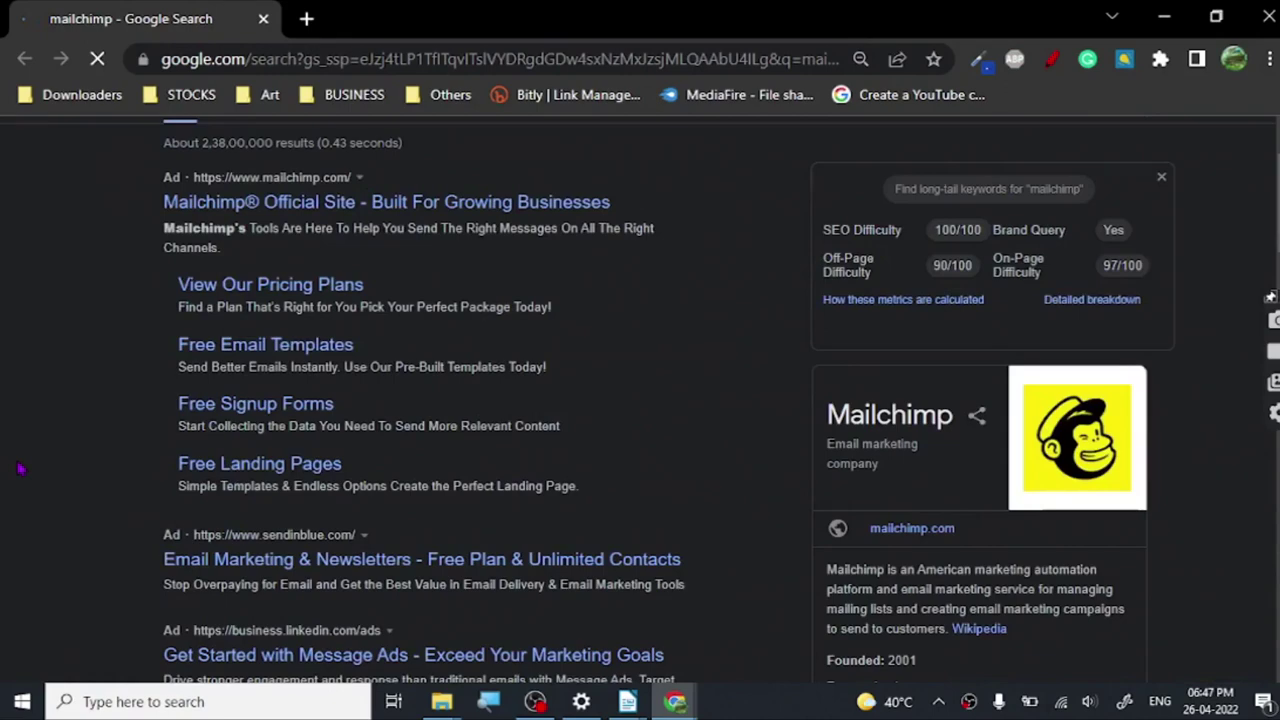
{"action": "scroll", "coordinate": [20, 468], "scroll_direction": "down", "scroll_amount": 5}
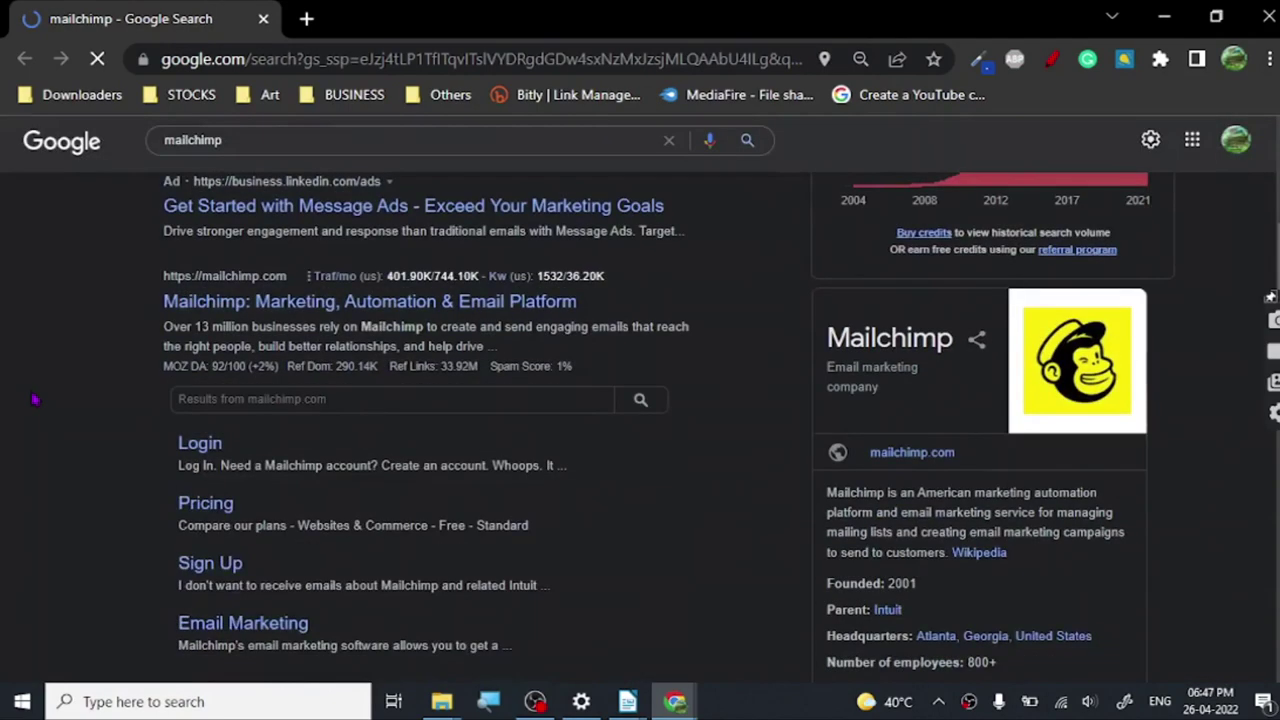
{"action": "scroll", "coordinate": [35, 399], "scroll_direction": "up", "scroll_amount": 5}
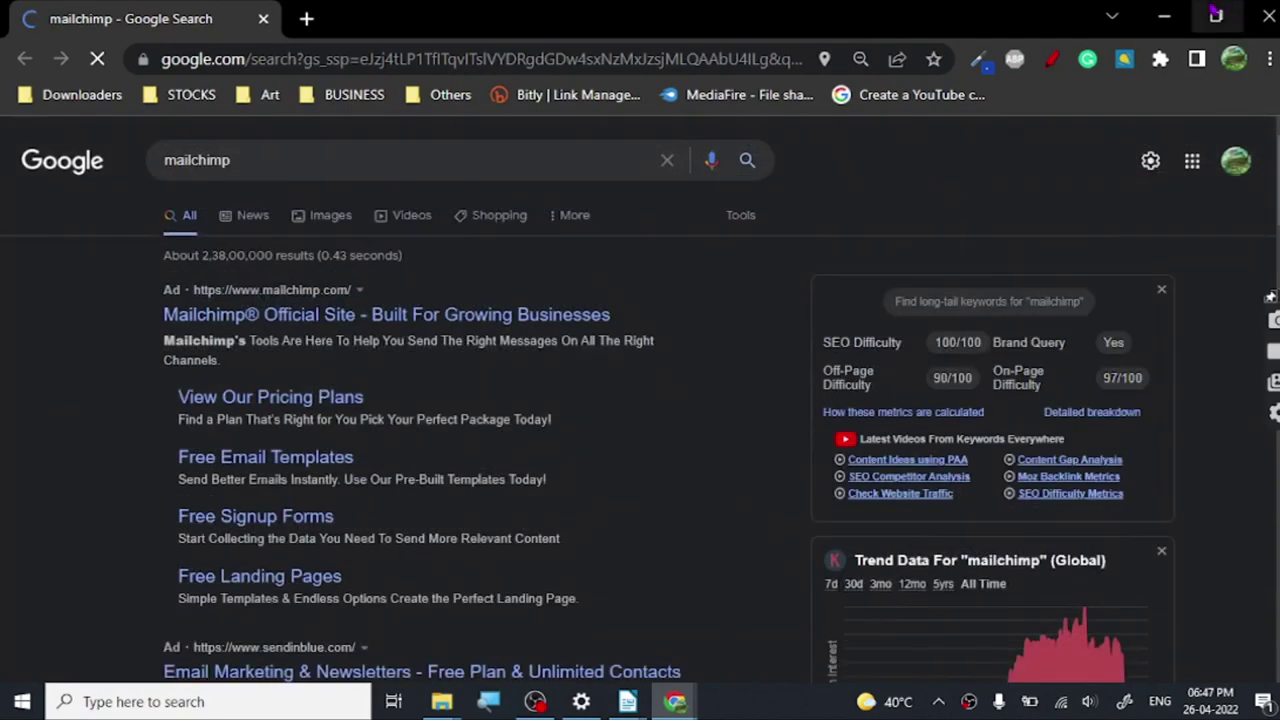
Leave the mailchimp results, return to VIDEO TEXT DOC.odt and review its numbered steps from the landing page back to the title
{"action": "left_click", "coordinate": [1164, 17]}
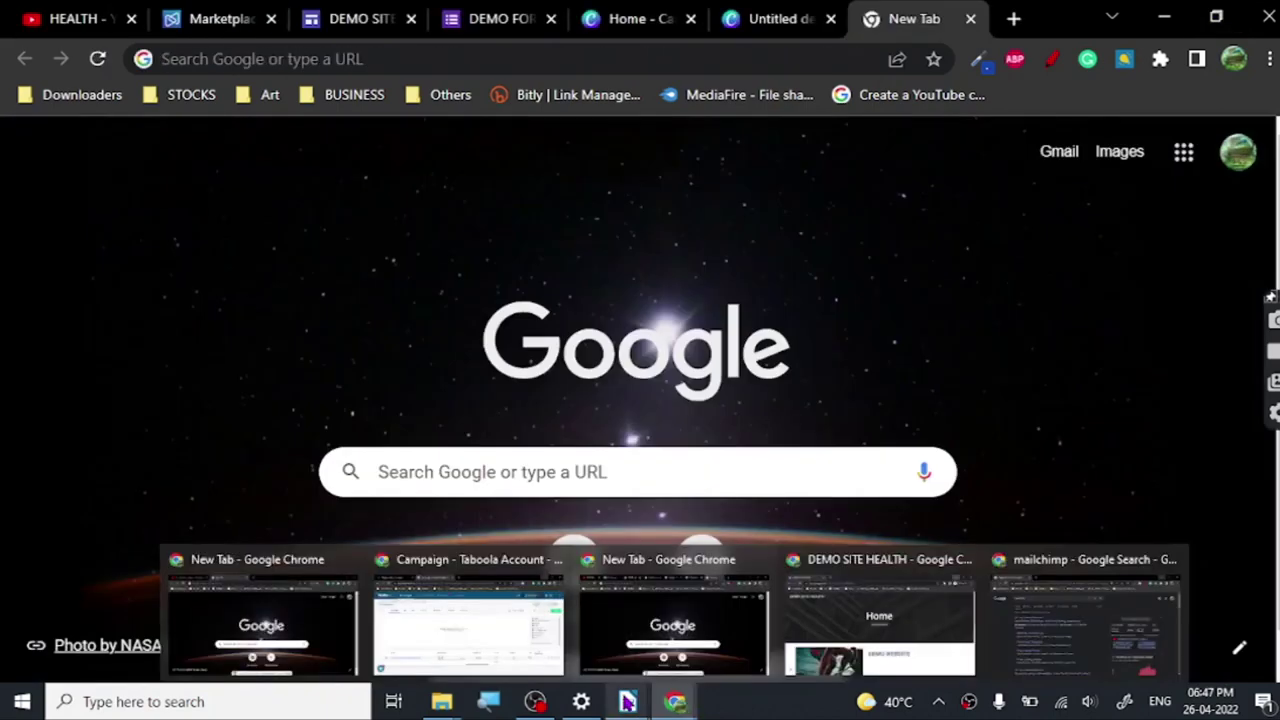
{"action": "left_click", "coordinate": [350, 18]}
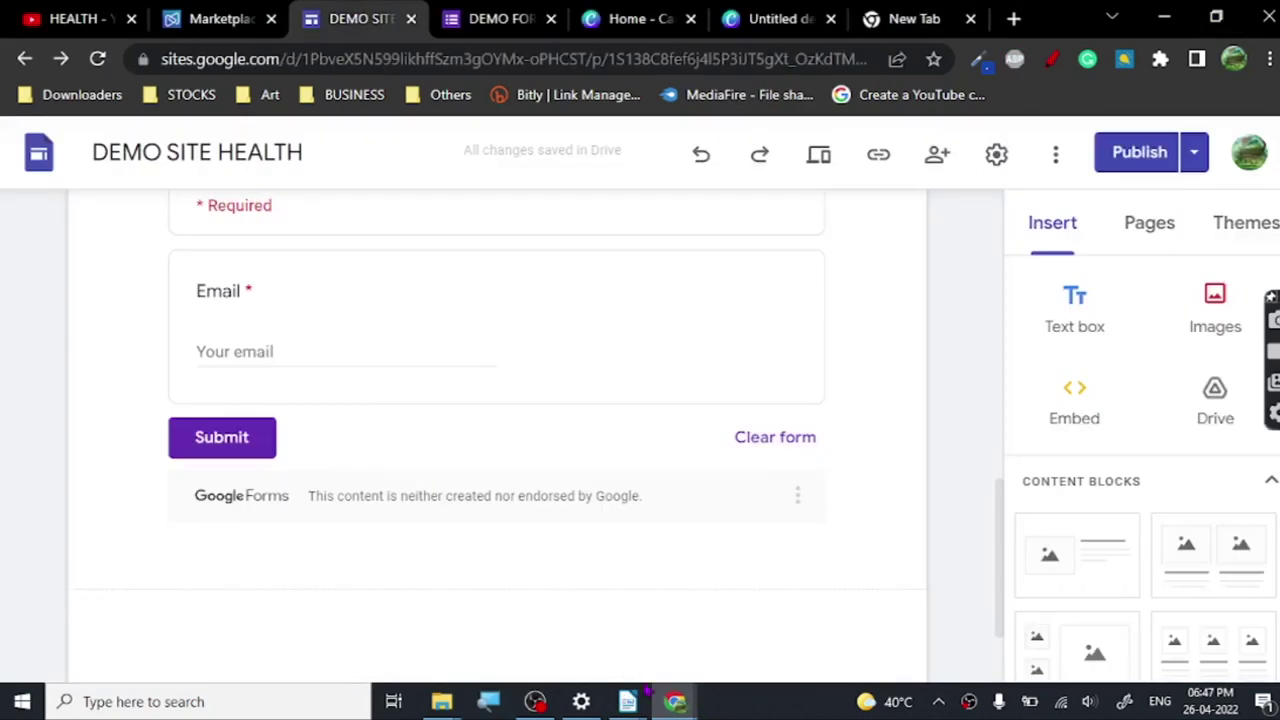
{"action": "mouse_move", "coordinate": [648, 690]}
{"action": "left_click", "coordinate": [828, 620]}
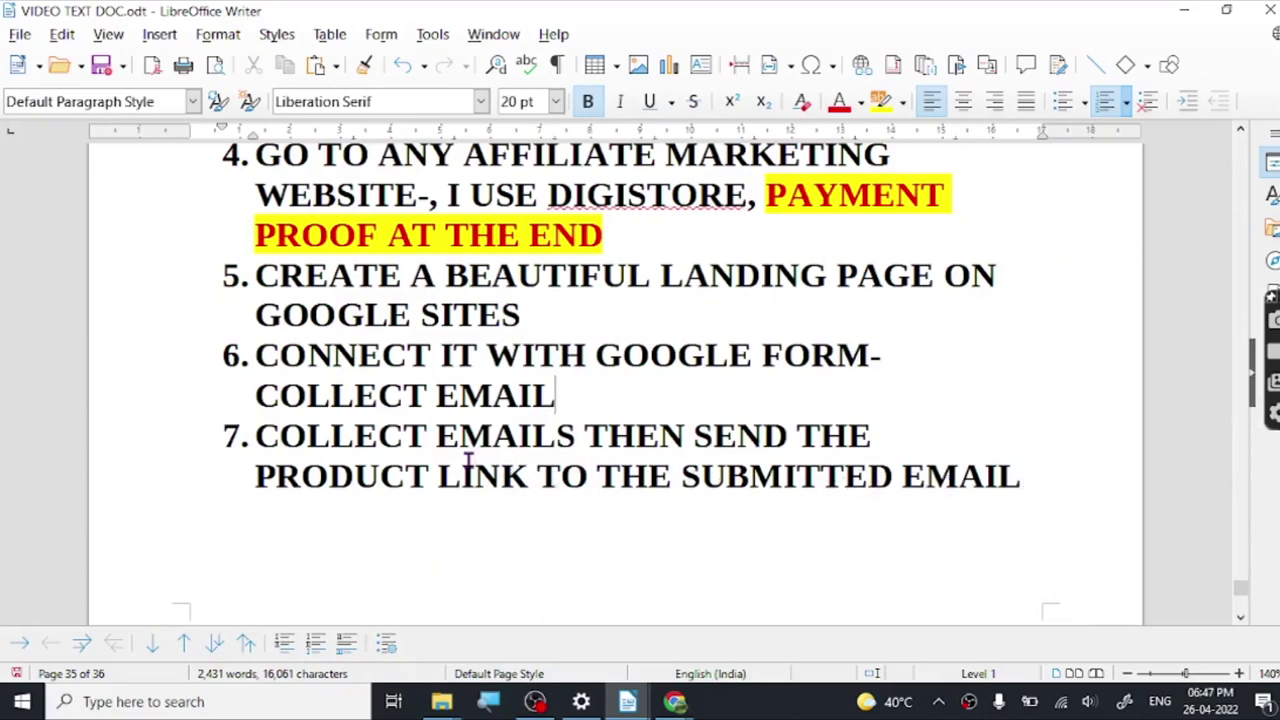
{"action": "scroll", "coordinate": [467, 460], "scroll_direction": "up", "scroll_amount": 2}
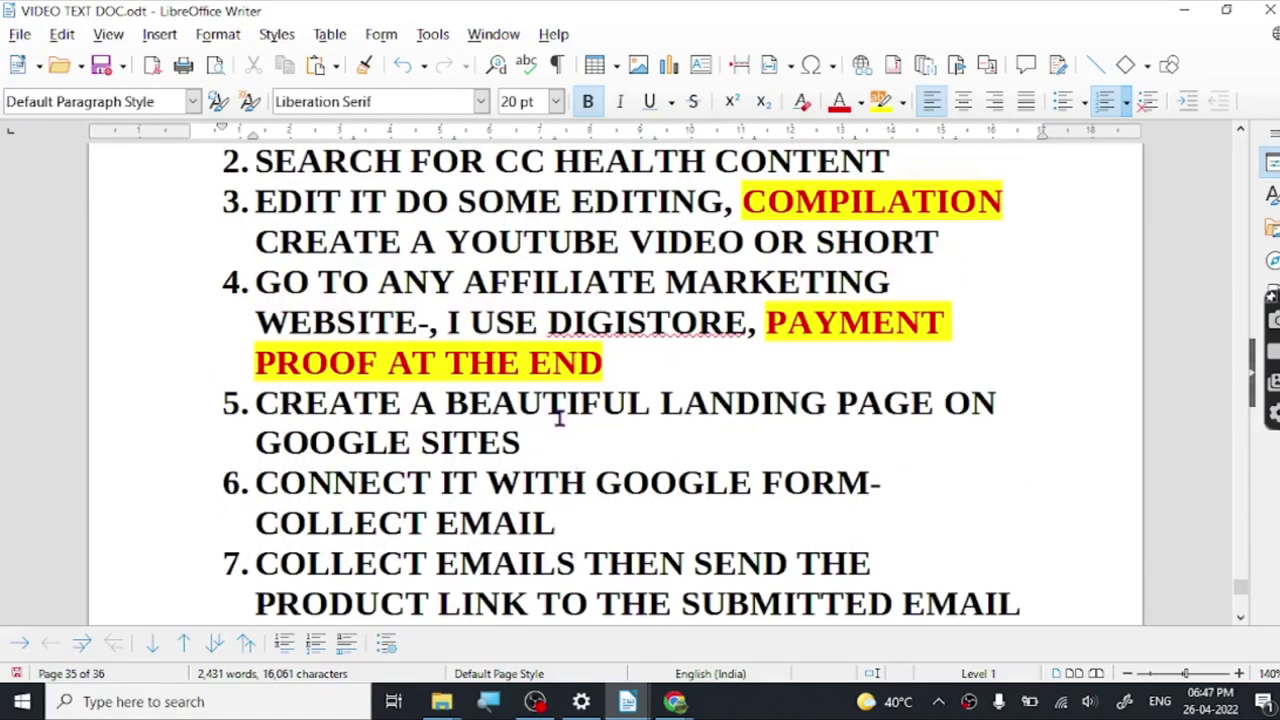
{"action": "scroll", "coordinate": [560, 420], "scroll_direction": "down", "scroll_amount": 1}
{"action": "left_click", "coordinate": [563, 372]}
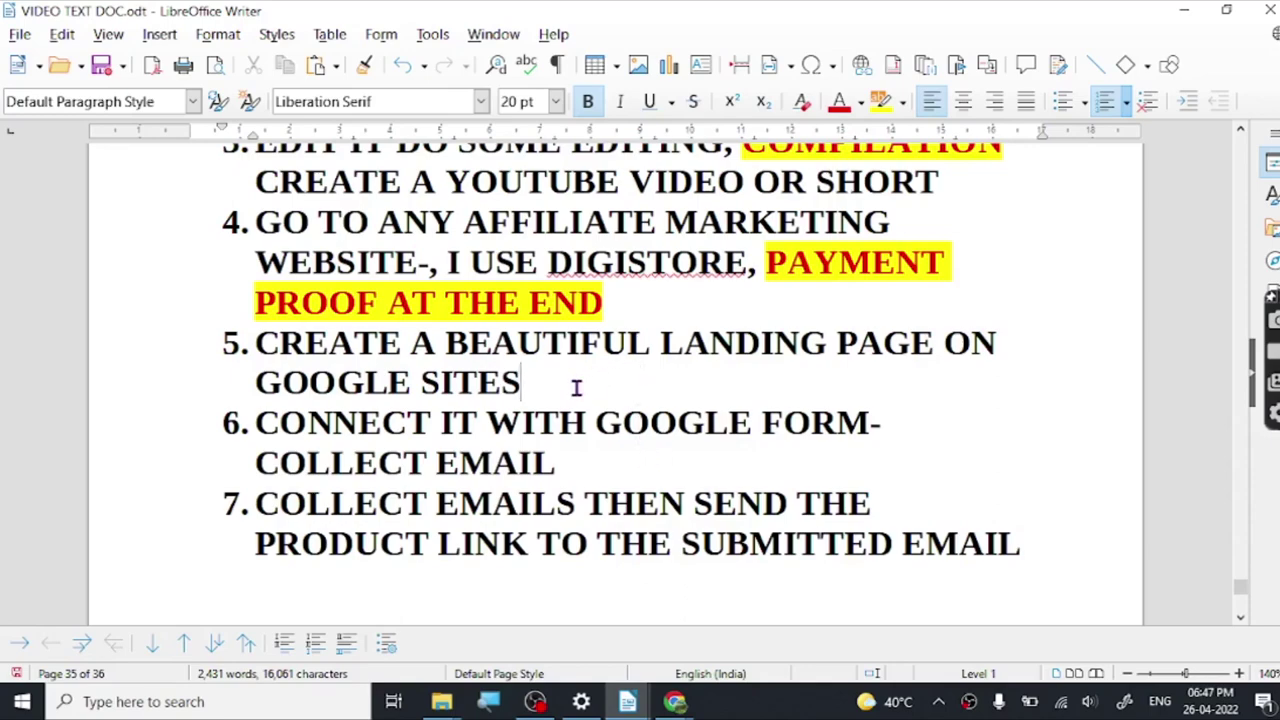
{"action": "scroll", "coordinate": [580, 385], "scroll_direction": "up", "scroll_amount": 5}
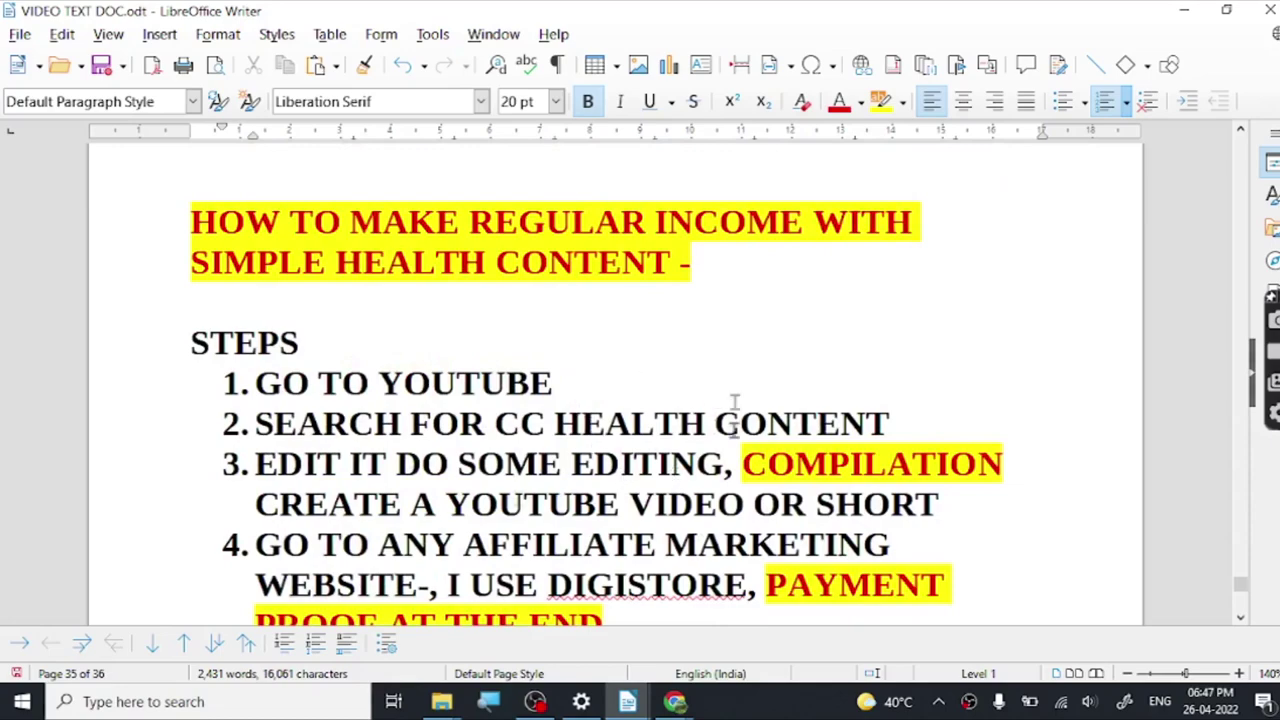
Review the document's numbered steps, then switch to the published DEMO SITE HEALTH page in Chrome and view its embedded email form
{"action": "scroll", "coordinate": [734, 400], "scroll_direction": "down", "scroll_amount": 3}
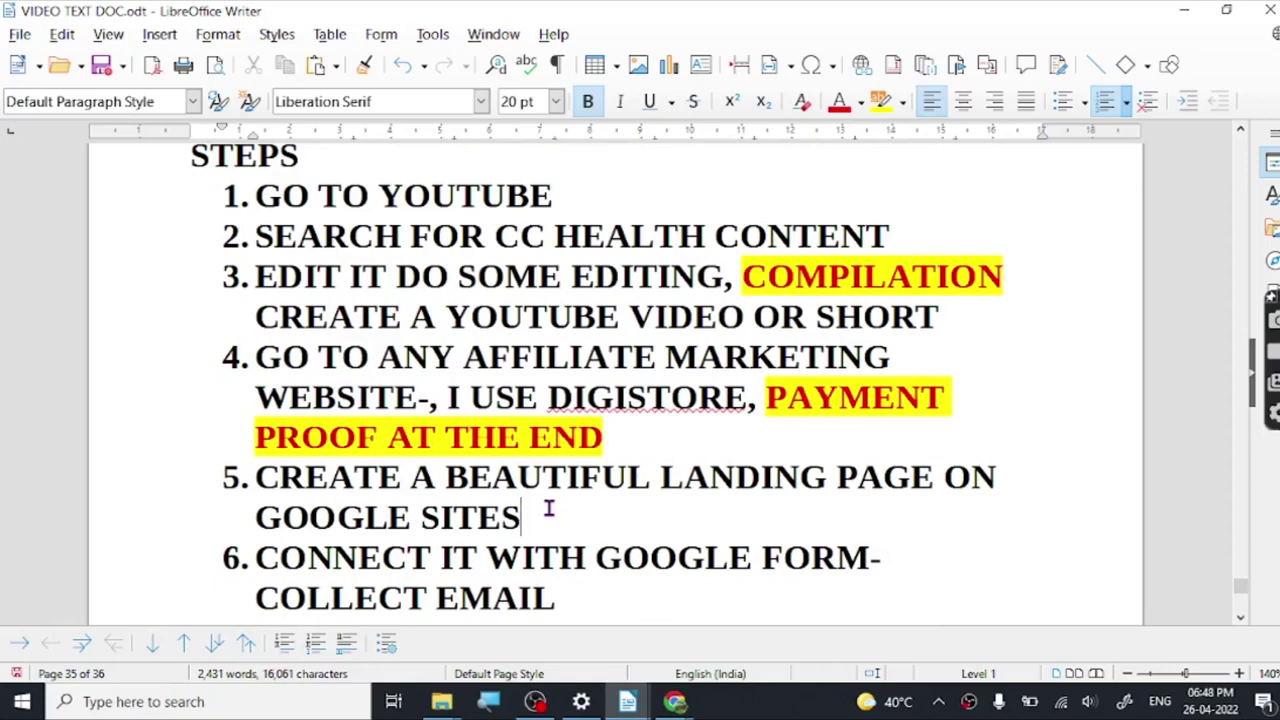
{"action": "scroll", "coordinate": [548, 510], "scroll_direction": "up", "scroll_amount": 4}
{"action": "mouse_move", "coordinate": [690, 705]}
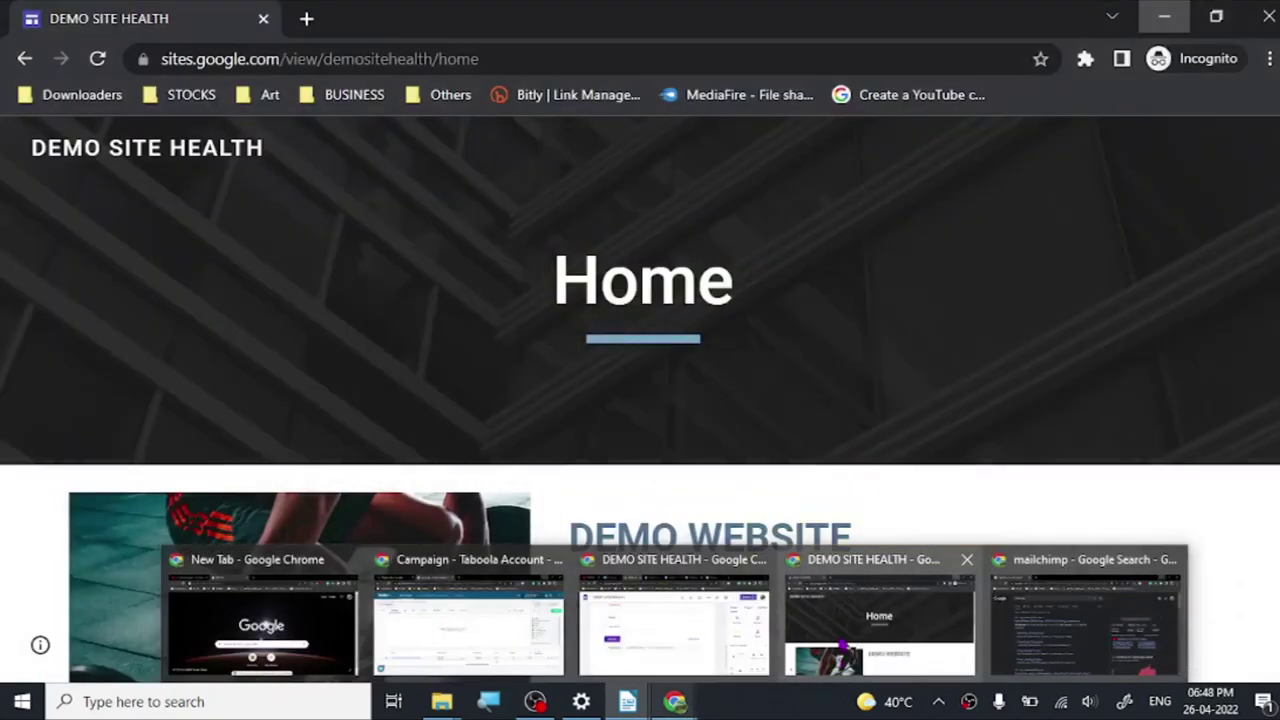
{"action": "left_click", "coordinate": [843, 640]}
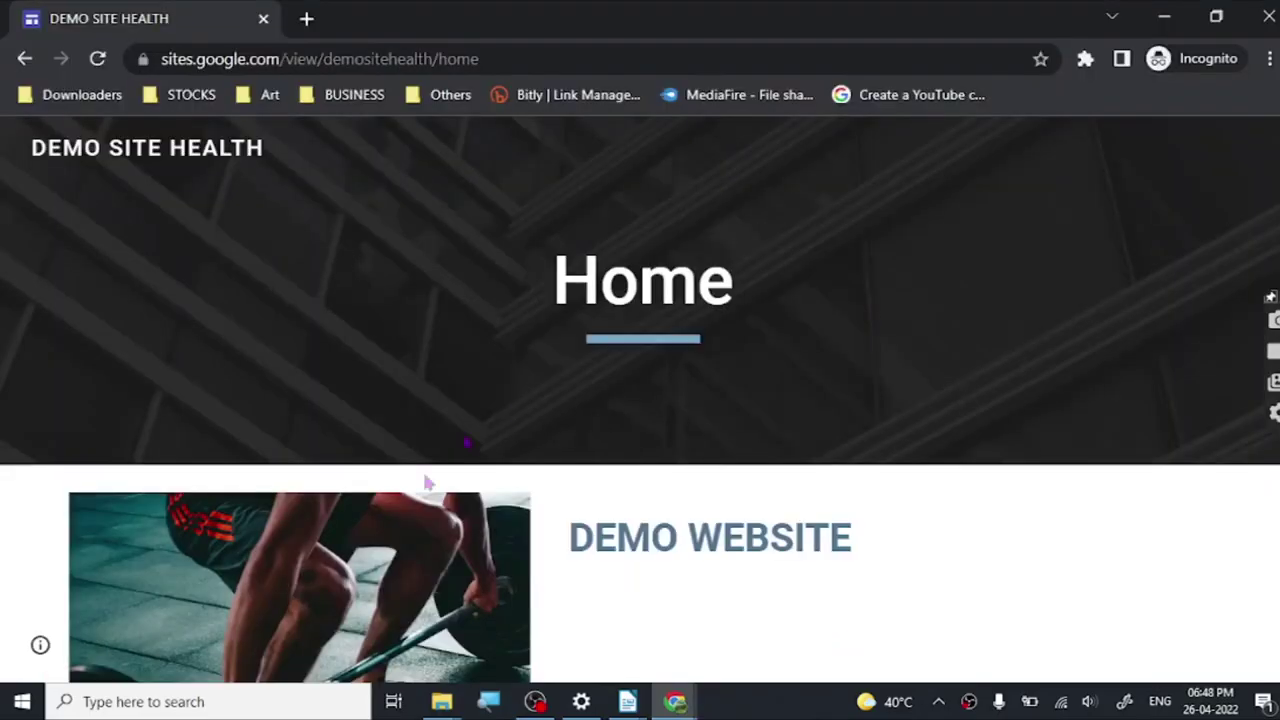
{"action": "scroll", "coordinate": [790, 480], "scroll_direction": "down", "scroll_amount": 8}
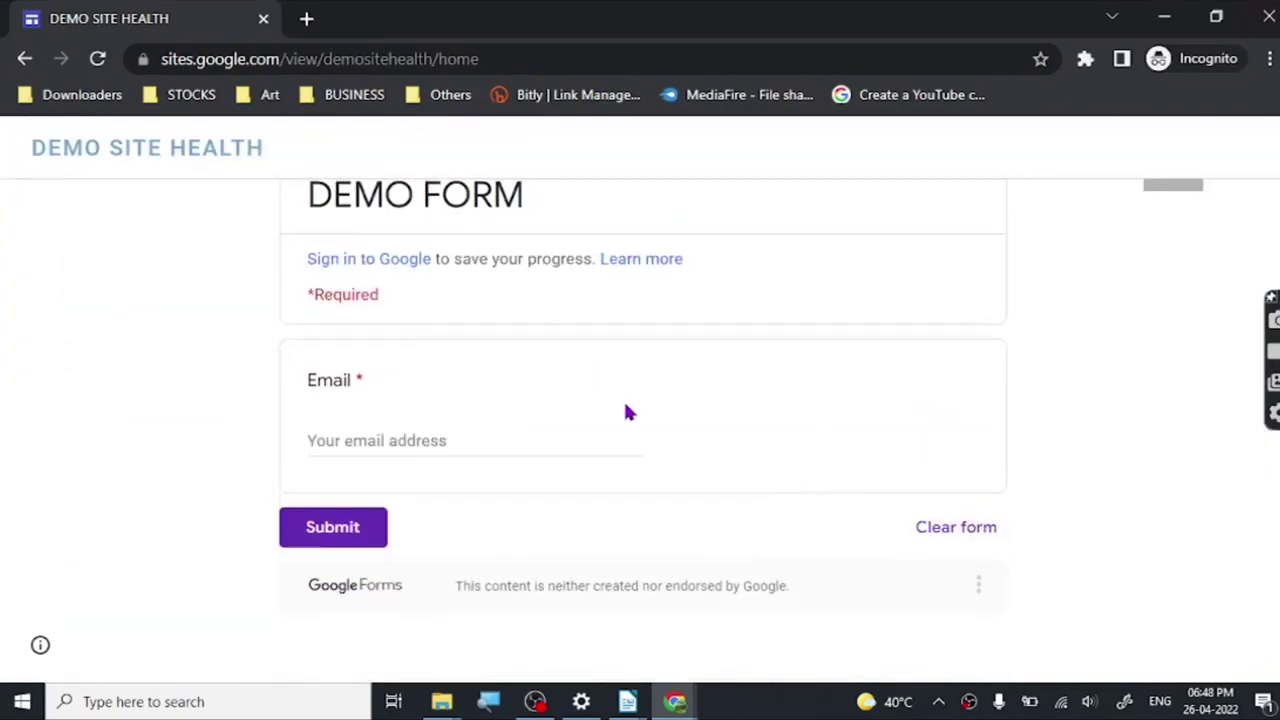
{"action": "left_click", "coordinate": [1164, 18]}
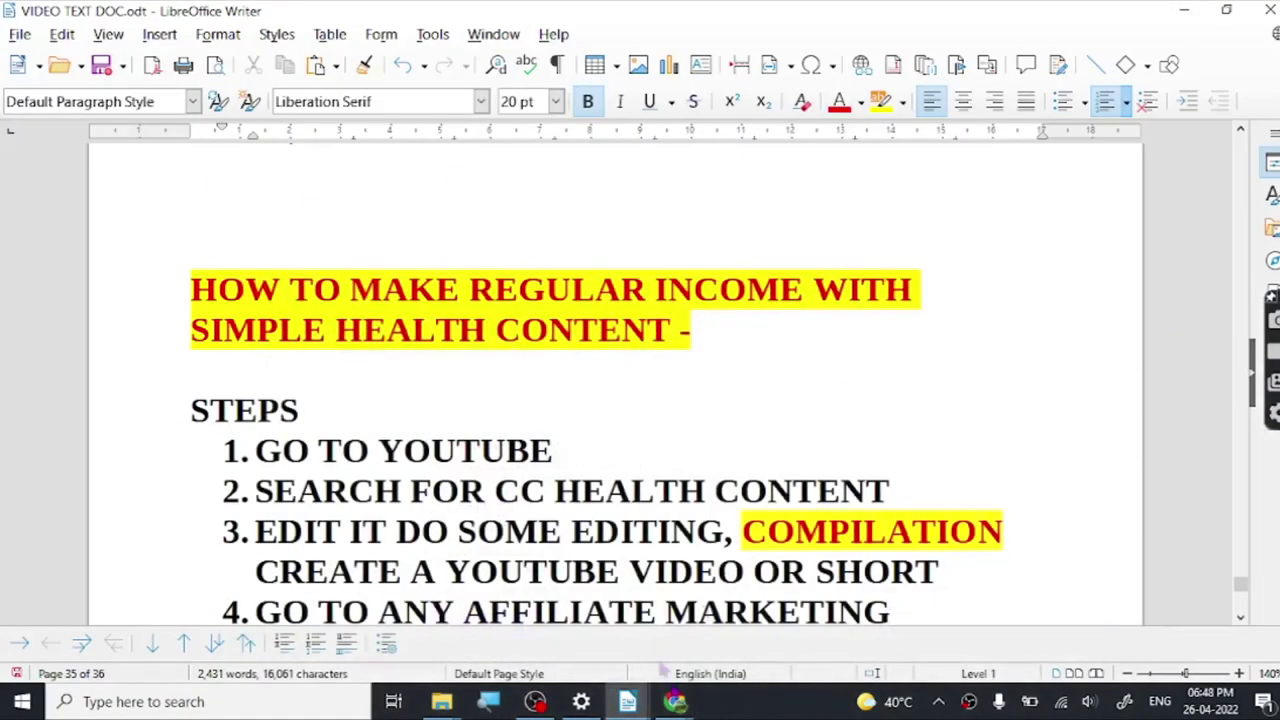
Reopen the published DEMO SITE HEALTH page and return to its Home header
{"action": "mouse_move", "coordinate": [675, 701]}
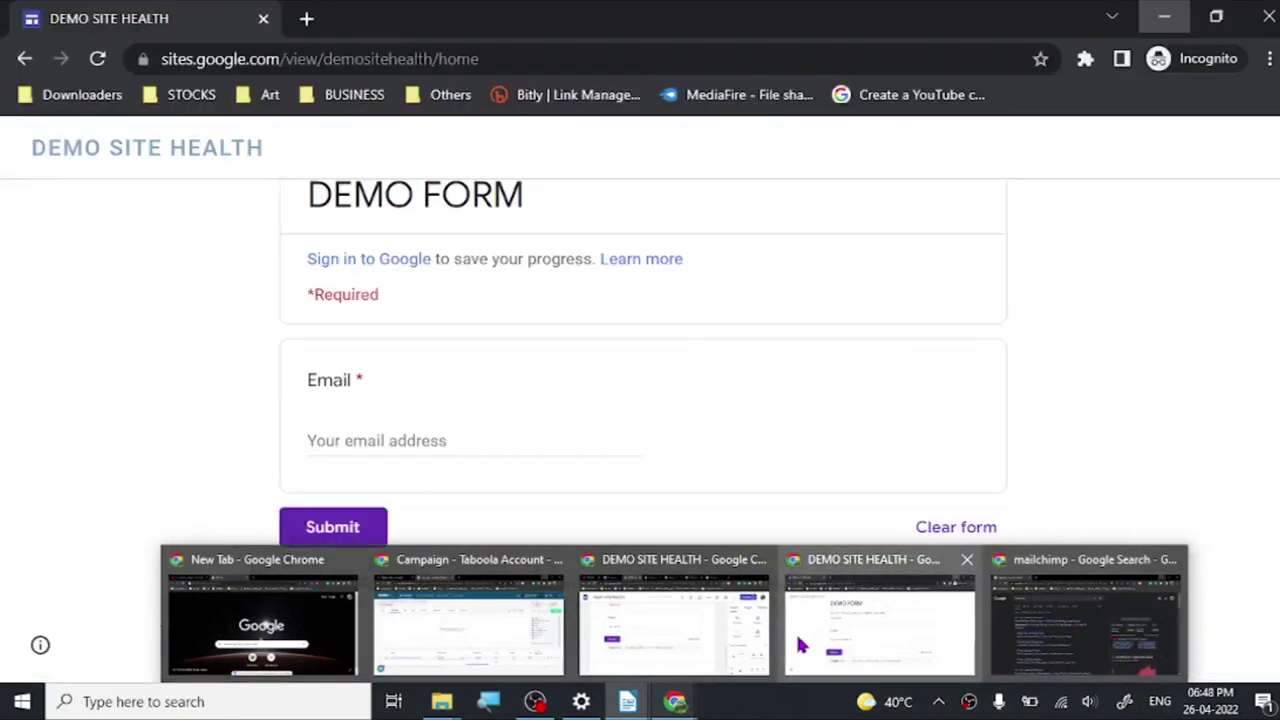
{"action": "left_click", "coordinate": [800, 645]}
{"action": "scroll", "coordinate": [595, 441], "scroll_direction": "up", "scroll_amount": 10}
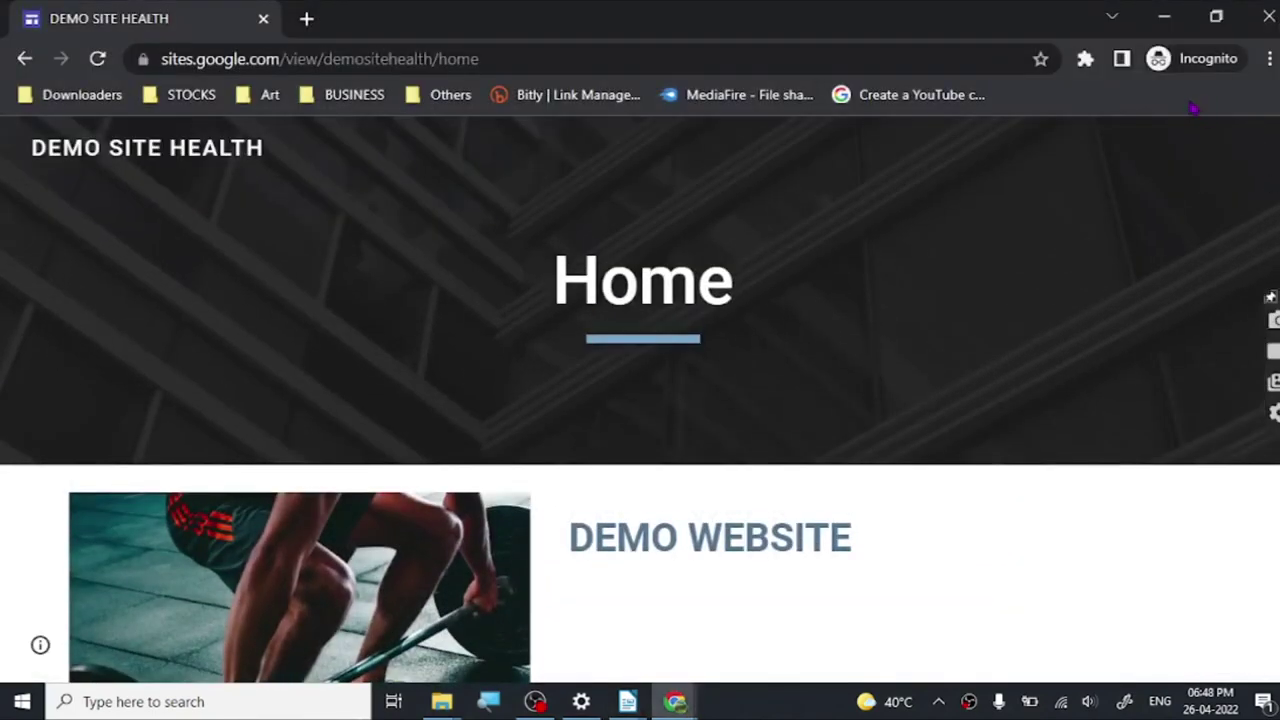
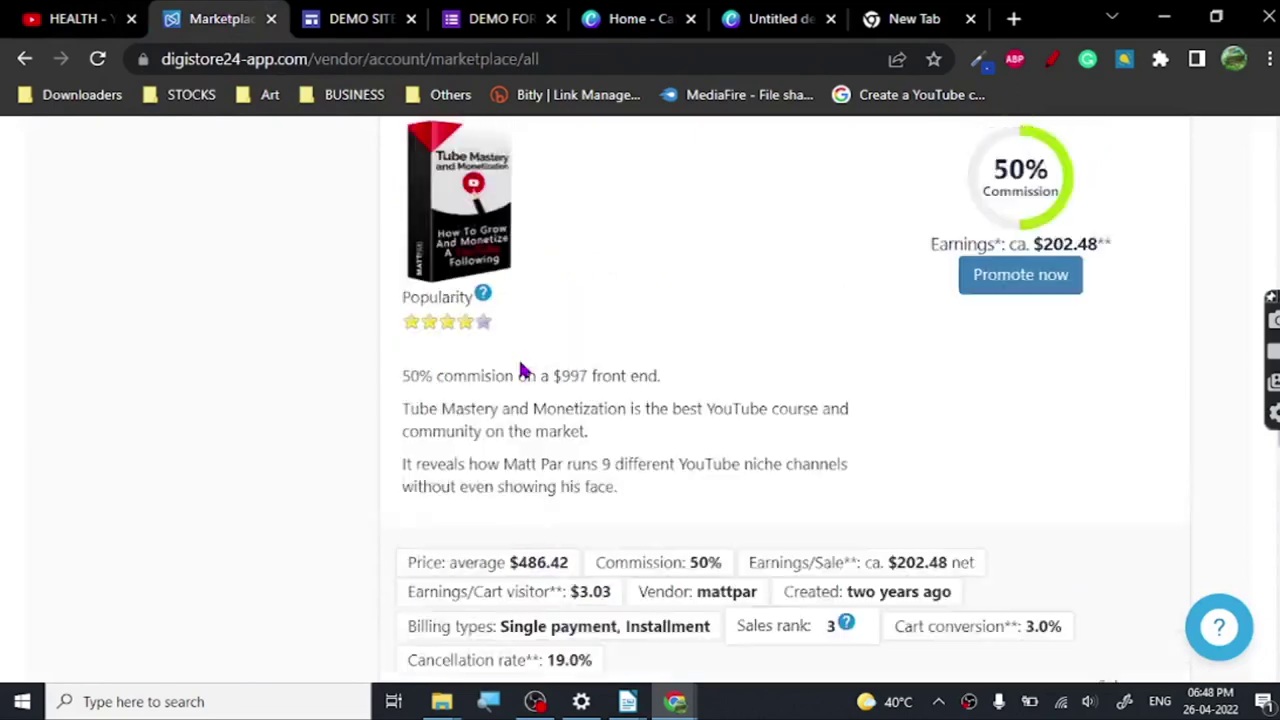
View the Home Doctor offer in the Digistore24 marketplace, then review the DEMO SITE HEALTH page in the Google Sites editor
{"action": "scroll", "coordinate": [518, 356], "scroll_direction": "up", "scroll_amount": 5}
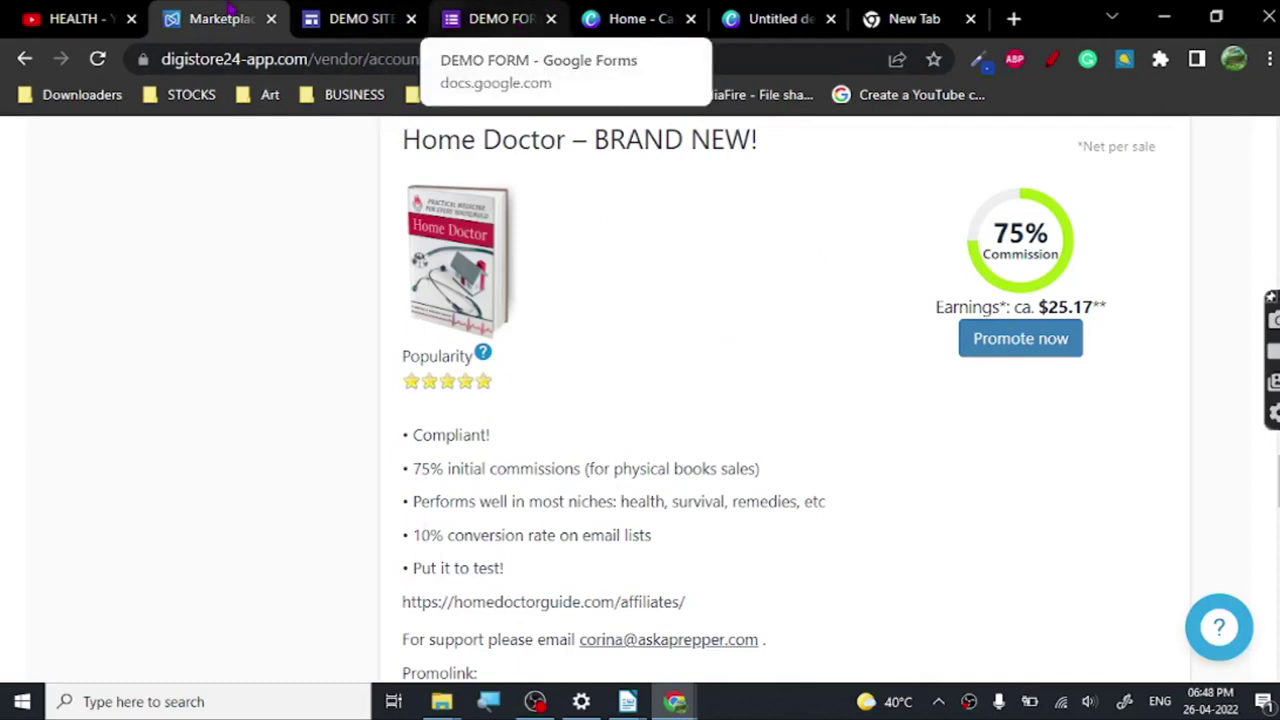
{"action": "left_click", "coordinate": [355, 18]}
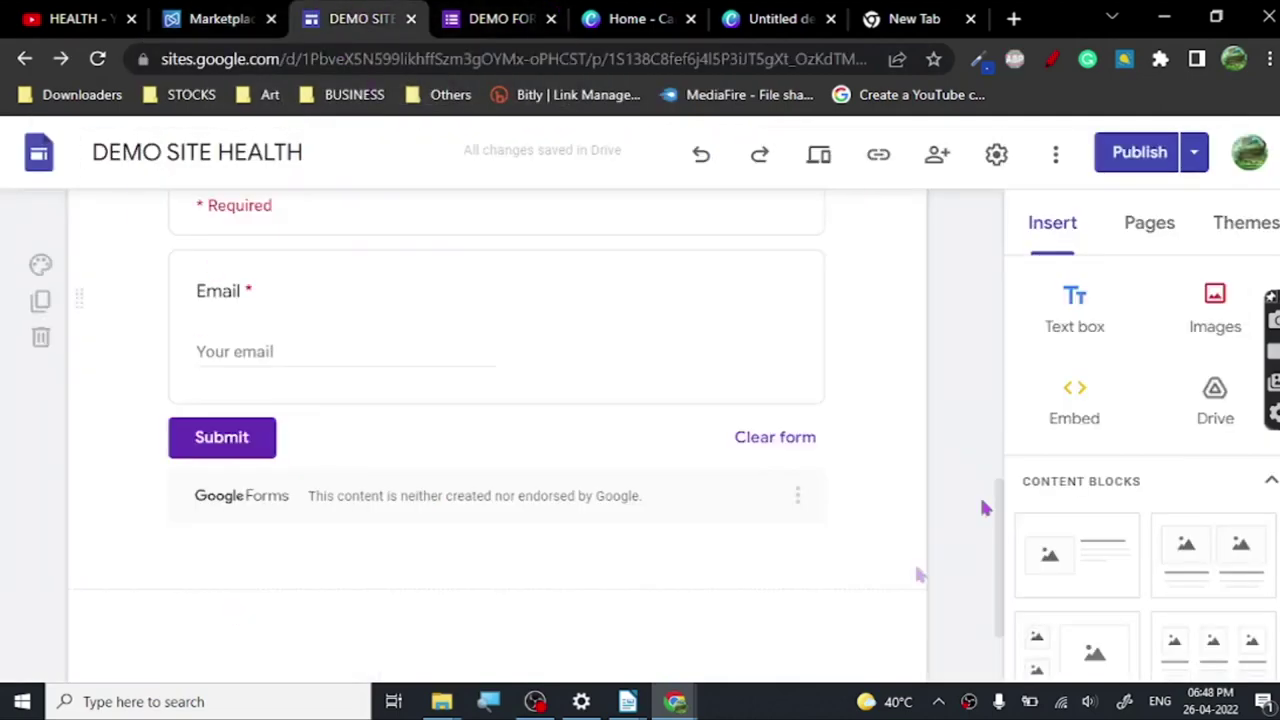
{"action": "scroll", "coordinate": [983, 346], "scroll_direction": "up", "scroll_amount": 15}
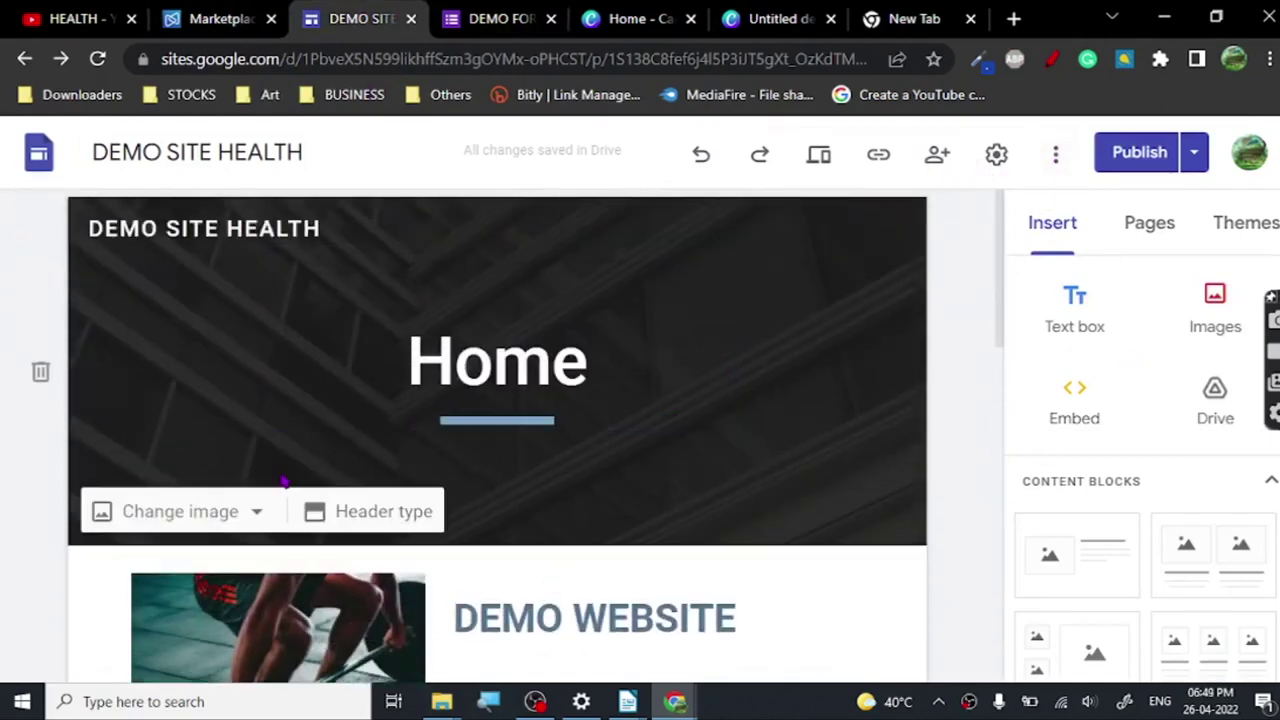
{"action": "scroll", "coordinate": [706, 380], "scroll_direction": "down", "scroll_amount": 3}
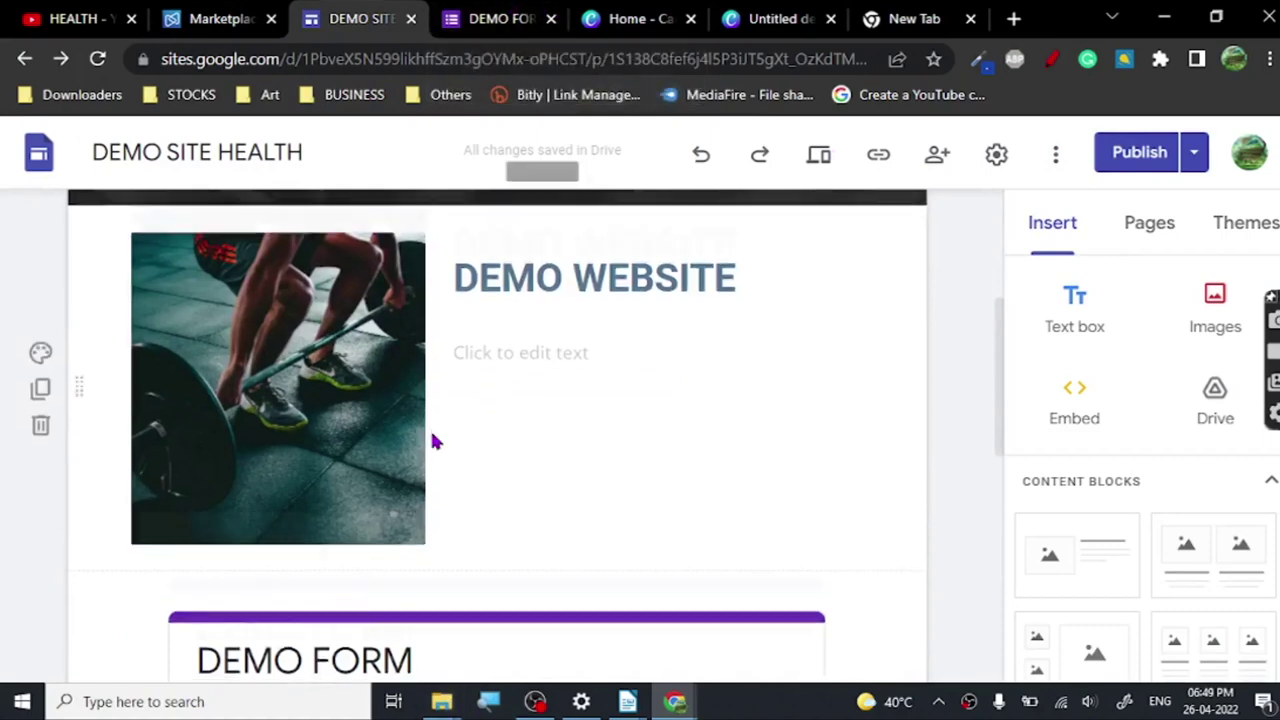
{"action": "scroll", "coordinate": [431, 437], "scroll_direction": "down", "scroll_amount": 4}
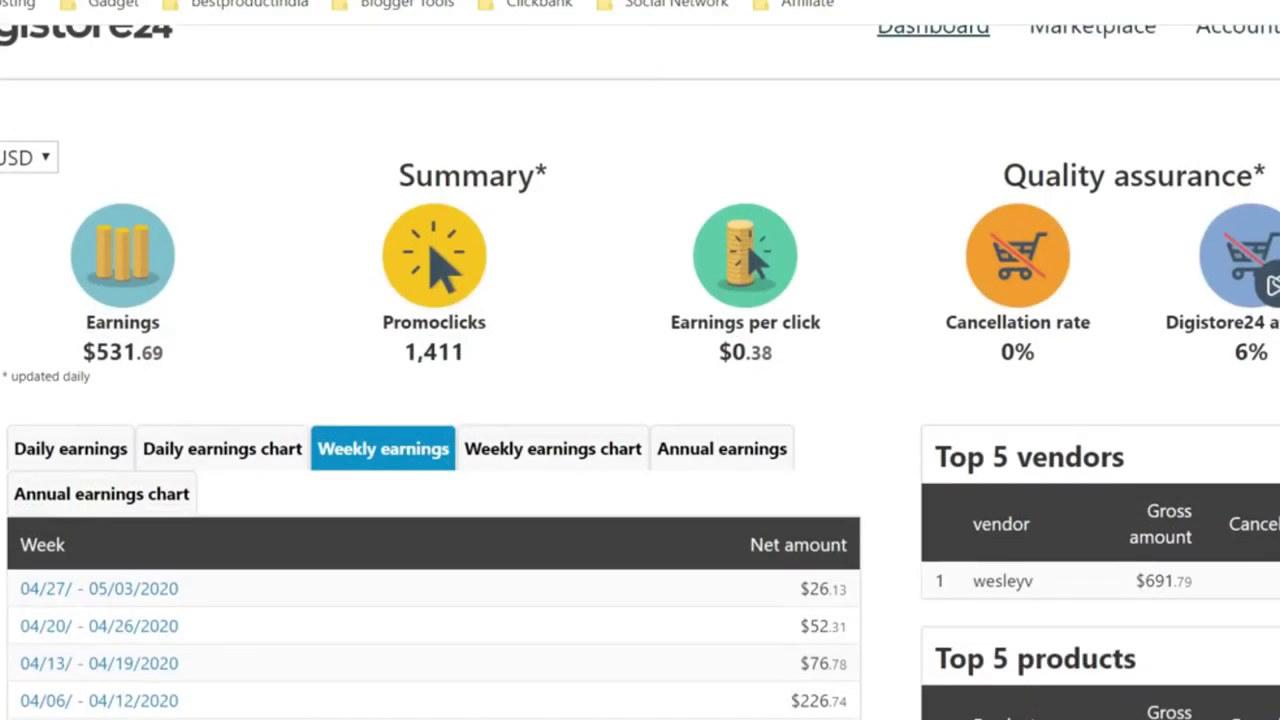
Look through the Digistore24 dashboard's summary, weekly earnings and top products down to the payouts table
{"action": "scroll", "coordinate": [200, 309], "scroll_direction": "down", "scroll_amount": 1}
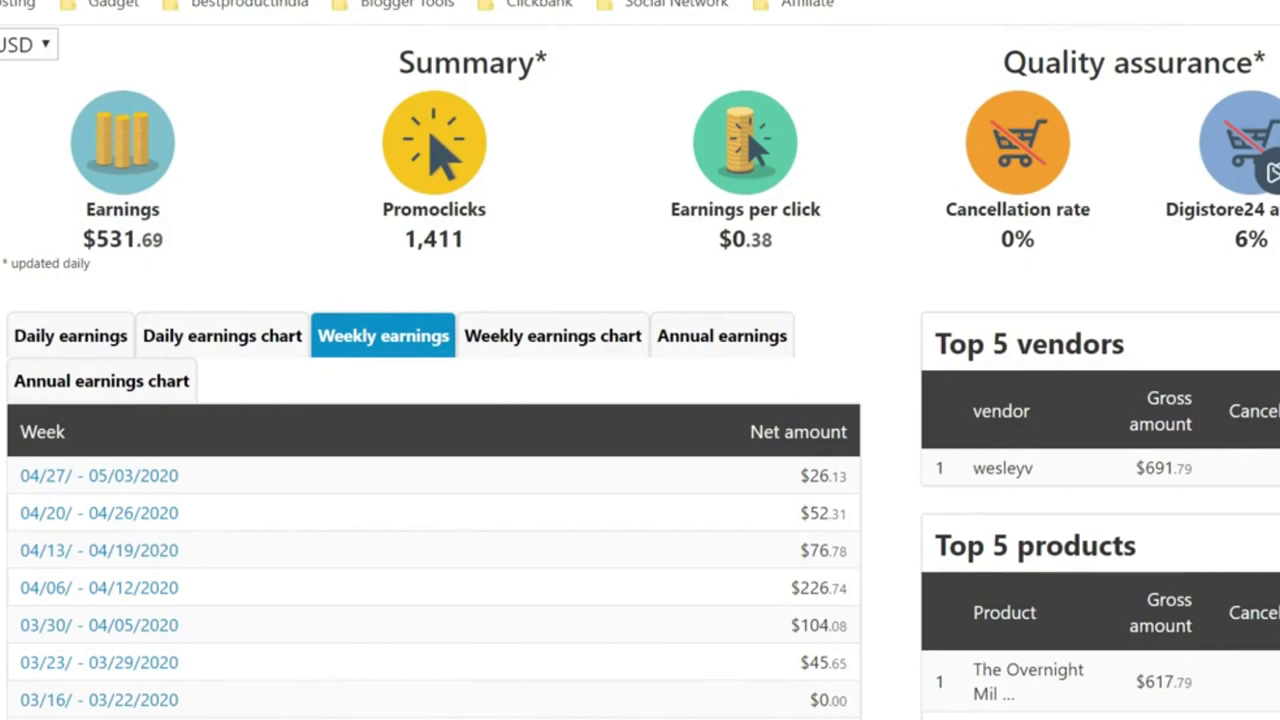
{"action": "scroll", "coordinate": [640, 400], "scroll_direction": "down", "scroll_amount": 2}
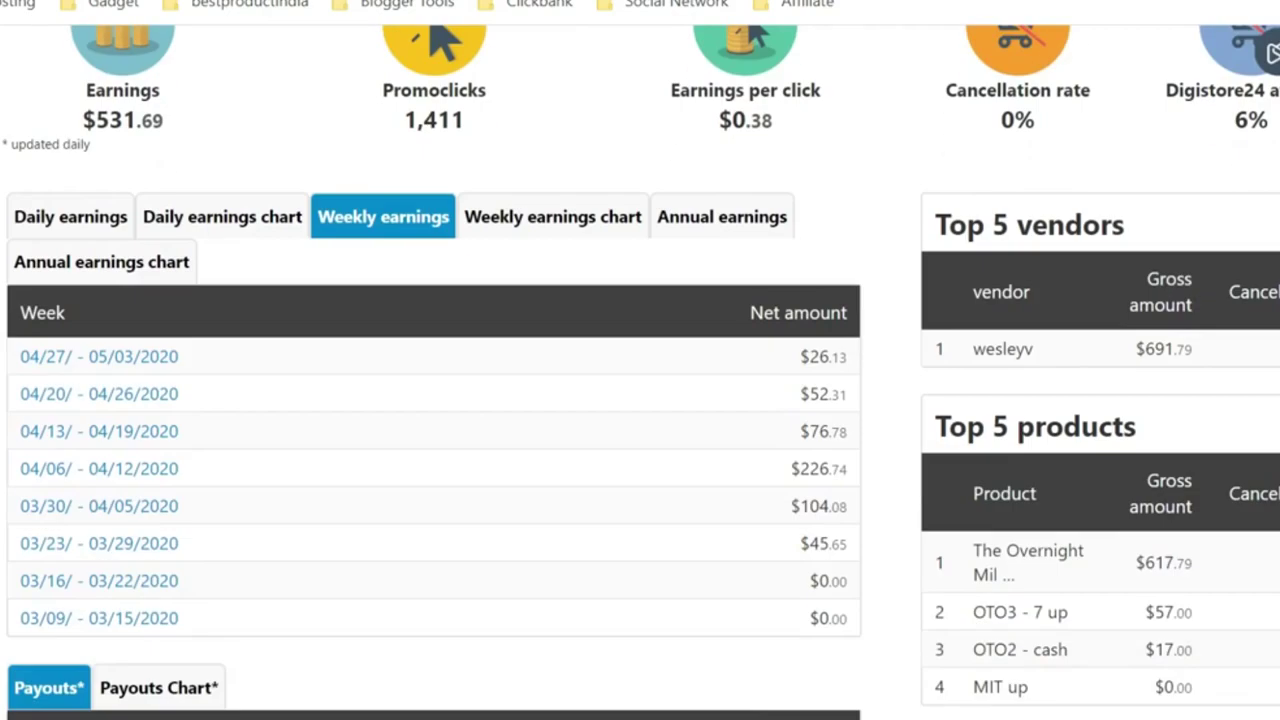
{"action": "scroll", "coordinate": [749, 535], "scroll_direction": "down", "scroll_amount": 3}
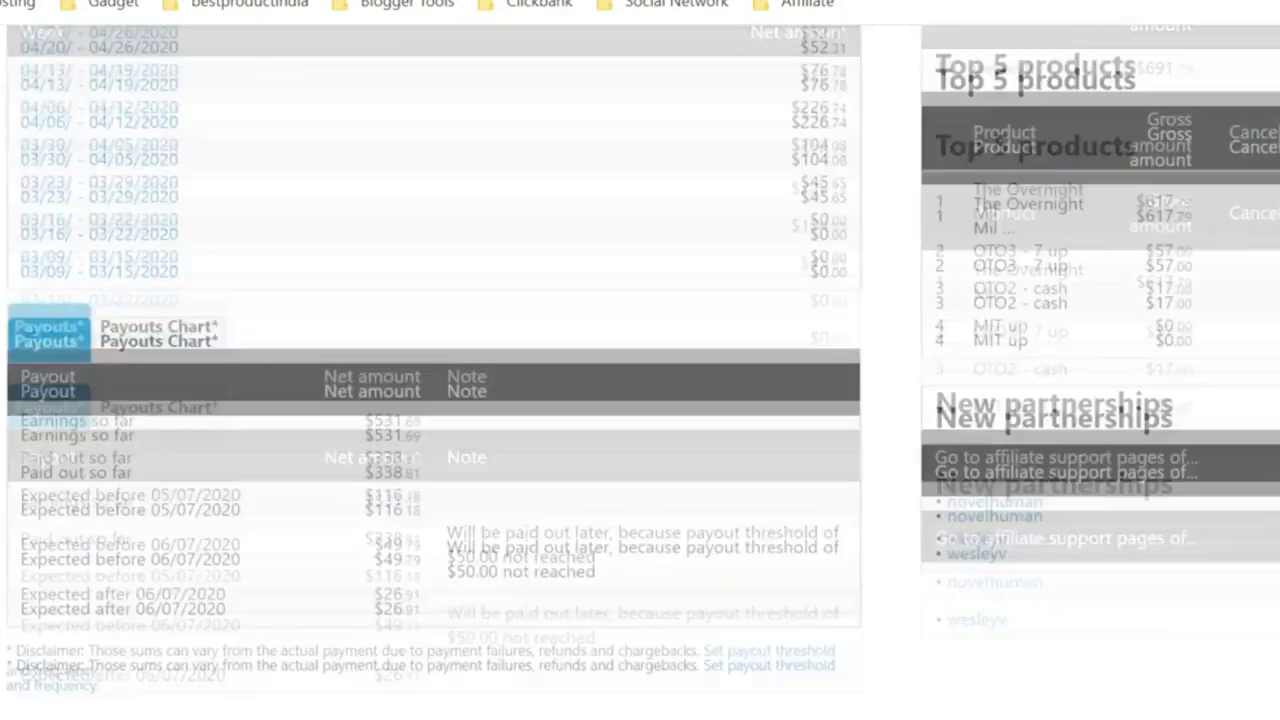
Highlight the earned, paid-out and expected amounts in the payouts table, then go back over the weekly earnings
{"action": "double_click", "coordinate": [392, 301]}
{"action": "double_click", "coordinate": [392, 338]}
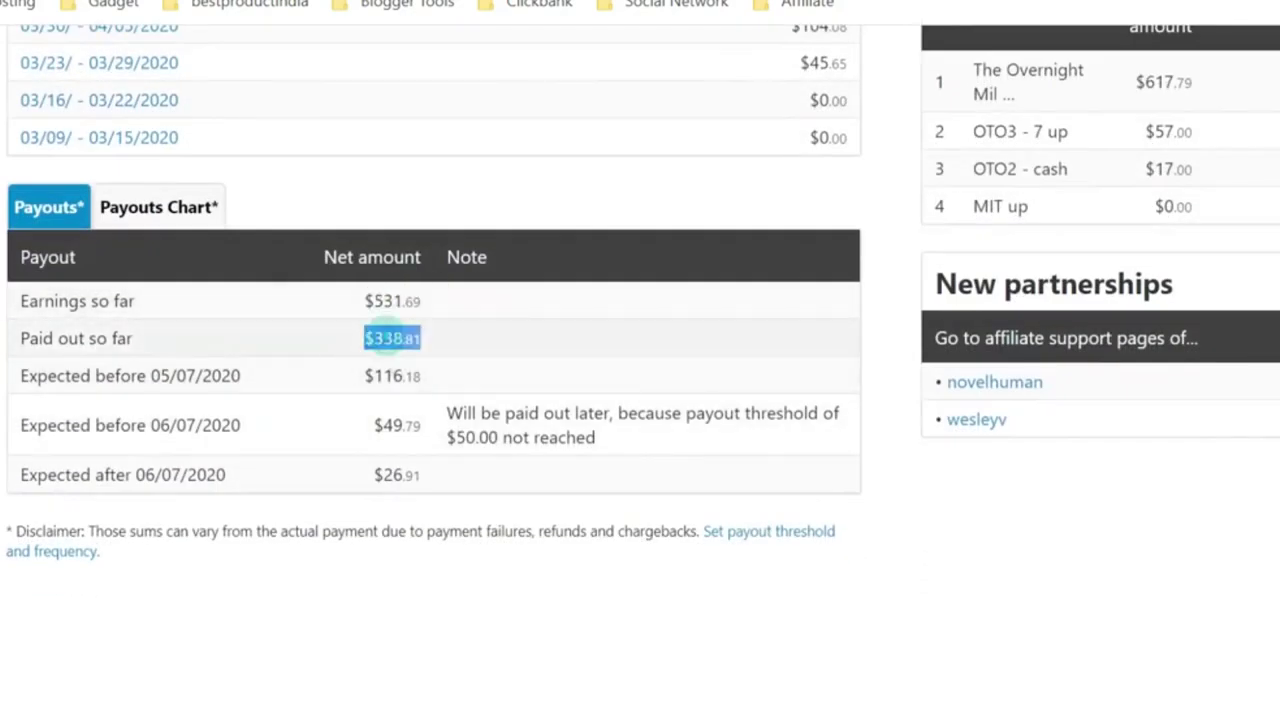
{"action": "left_click_drag", "start_coordinate": [422, 376], "coordinate": [374, 390]}
{"action": "scroll", "coordinate": [433, 300], "scroll_direction": "up", "scroll_amount": 1}
{"action": "left_click_drag", "start_coordinate": [422, 427], "coordinate": [366, 427]}
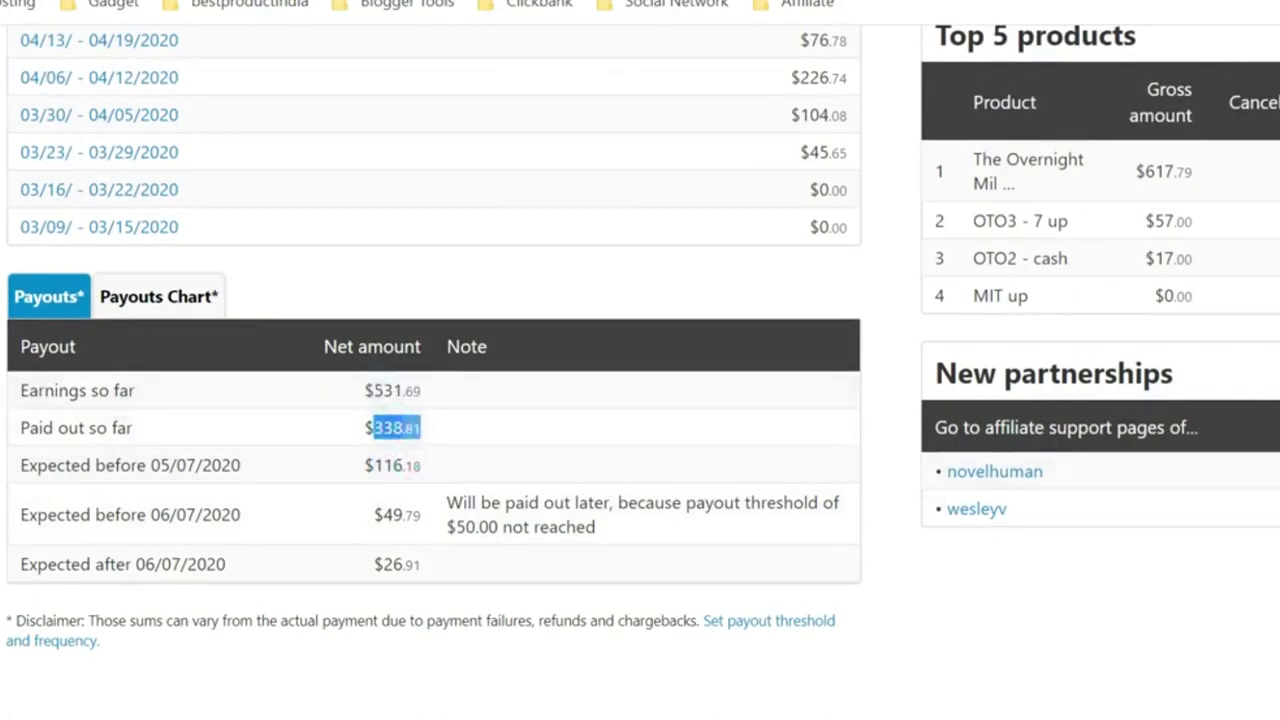
{"action": "scroll", "coordinate": [433, 360], "scroll_direction": "up", "scroll_amount": 3}
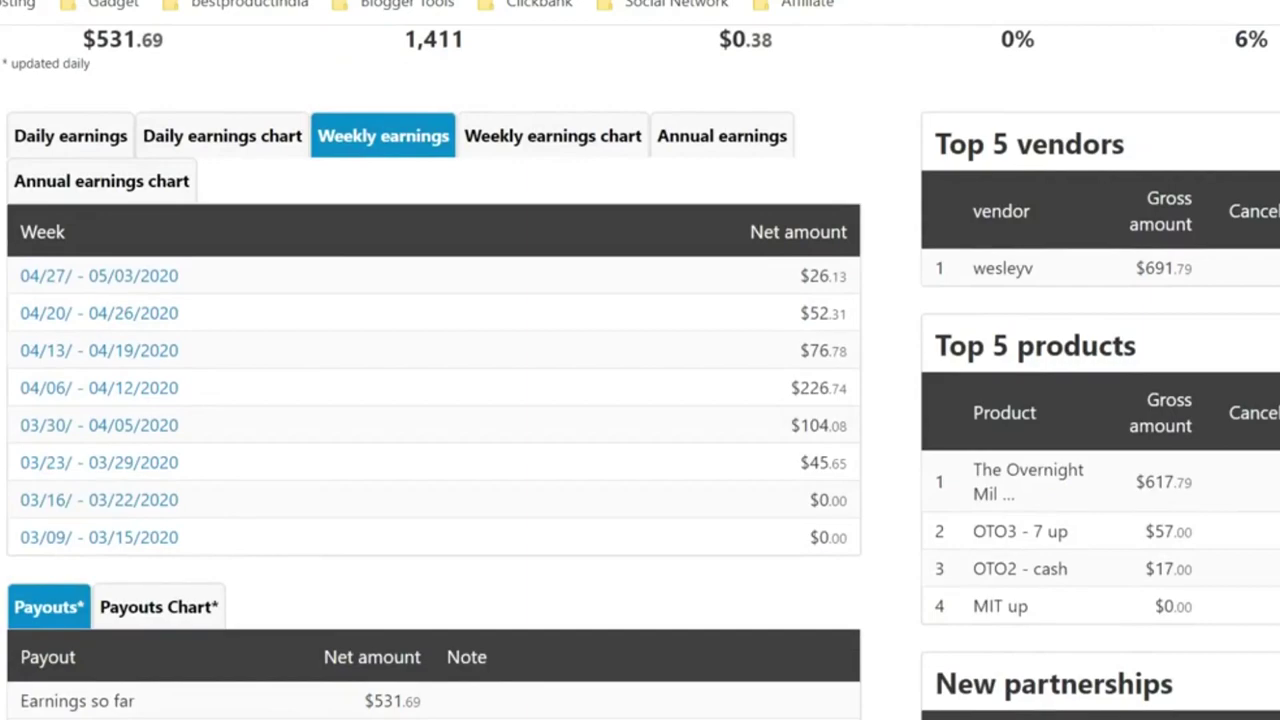
{"action": "scroll", "coordinate": [640, 360], "scroll_direction": "up", "scroll_amount": 3}
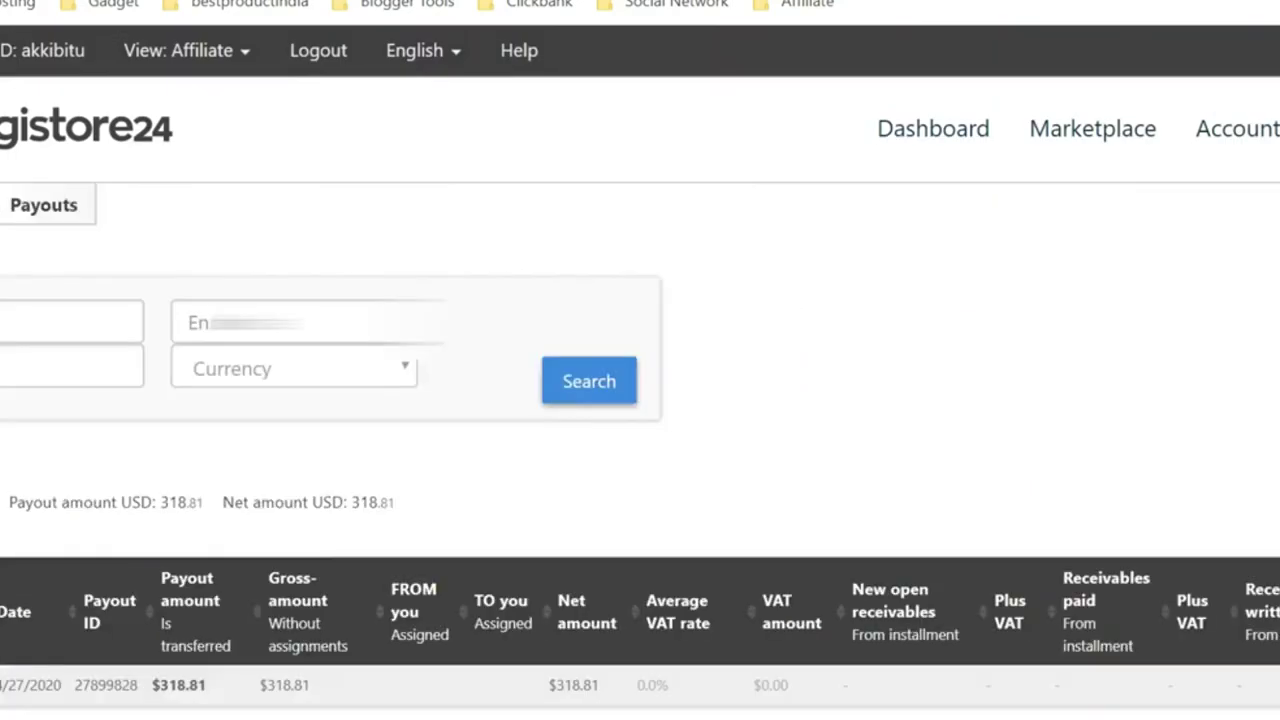
Examine the transferred payout record in the Digistore24 payouts list, then open the payout account settings
{"action": "scroll", "coordinate": [640, 360], "scroll_direction": "down", "scroll_amount": 2}
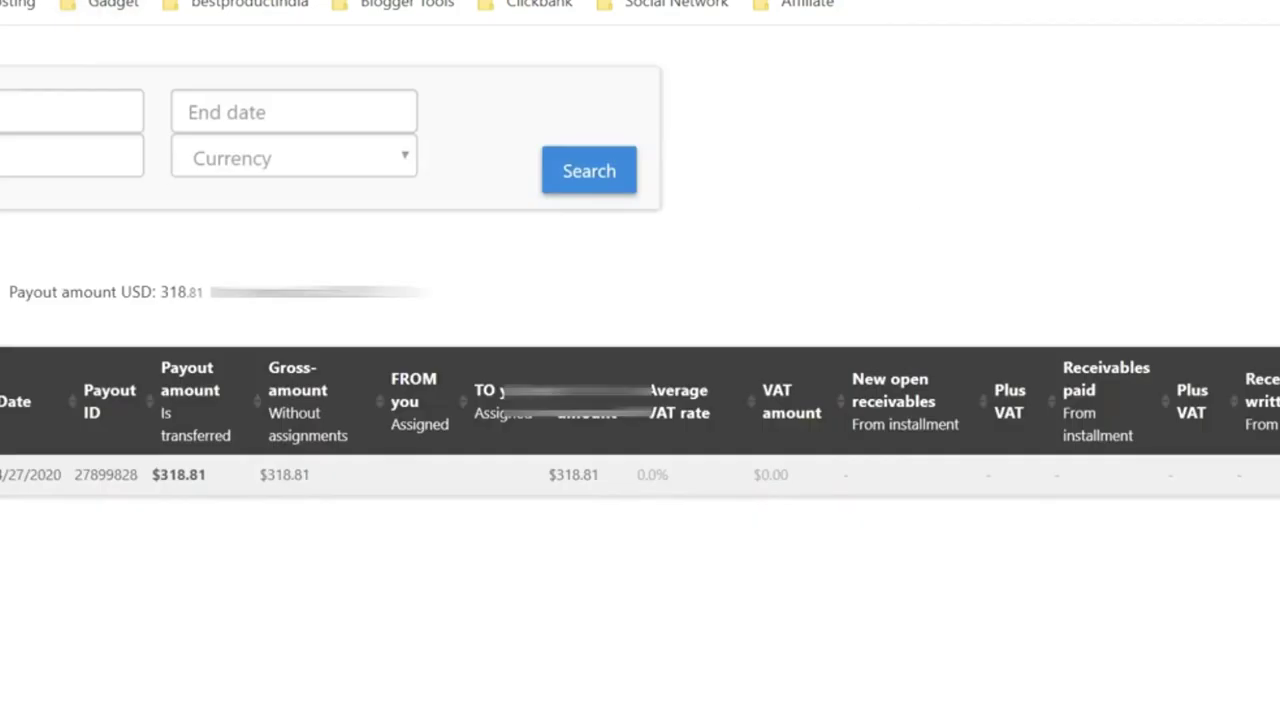
{"action": "scroll", "coordinate": [1186, 137], "scroll_direction": "up", "scroll_amount": 3}
{"action": "mouse_move", "coordinate": [1230, 130]}
{"action": "left_click", "coordinate": [1228, 352]}
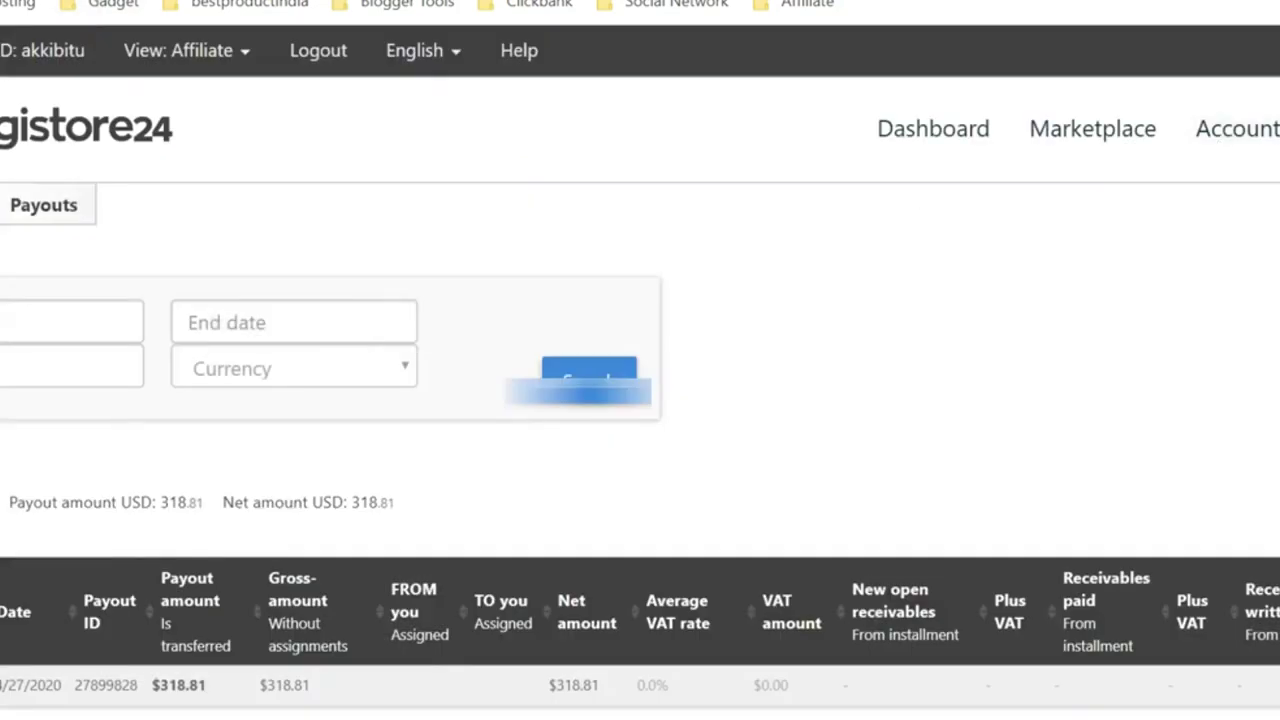
{"action": "scroll", "coordinate": [791, 277], "scroll_direction": "down", "scroll_amount": 2}
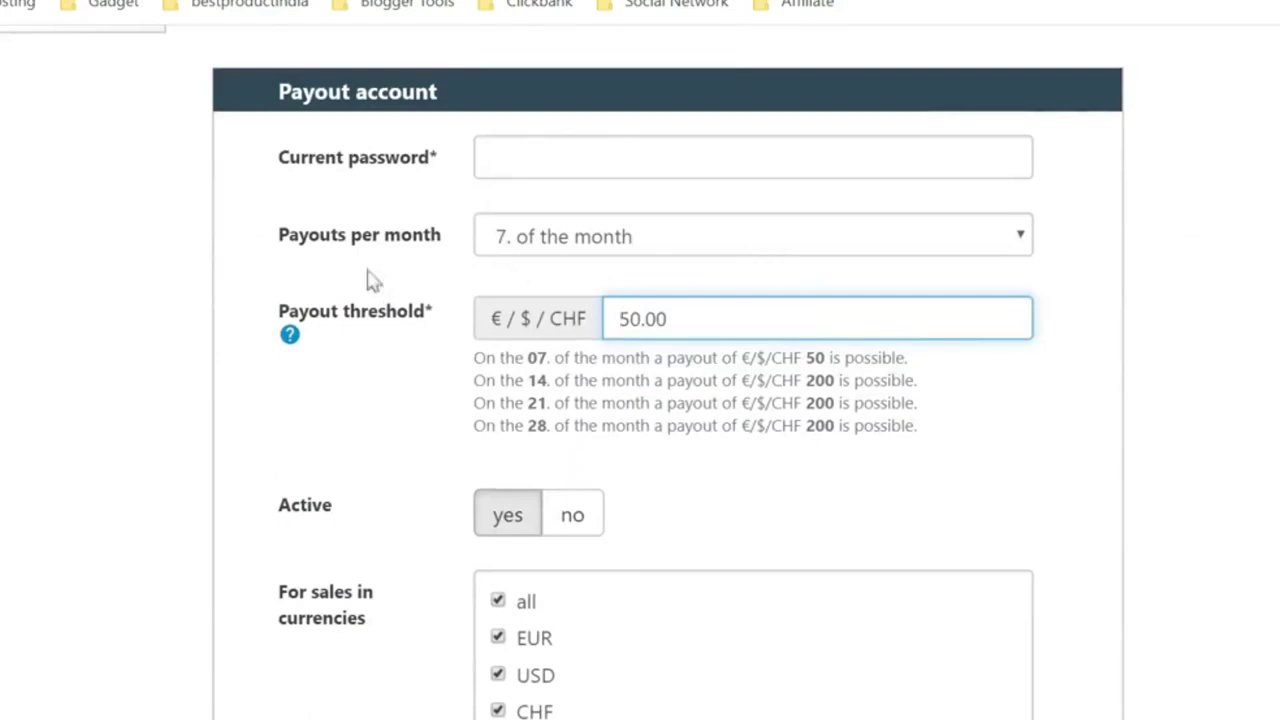
Examine the Payouts per month options and the payout threshold rules for each payout date, leaving the settings unchanged
{"action": "triple_click", "coordinate": [371, 237]}
{"action": "left_click", "coordinate": [601, 233]}
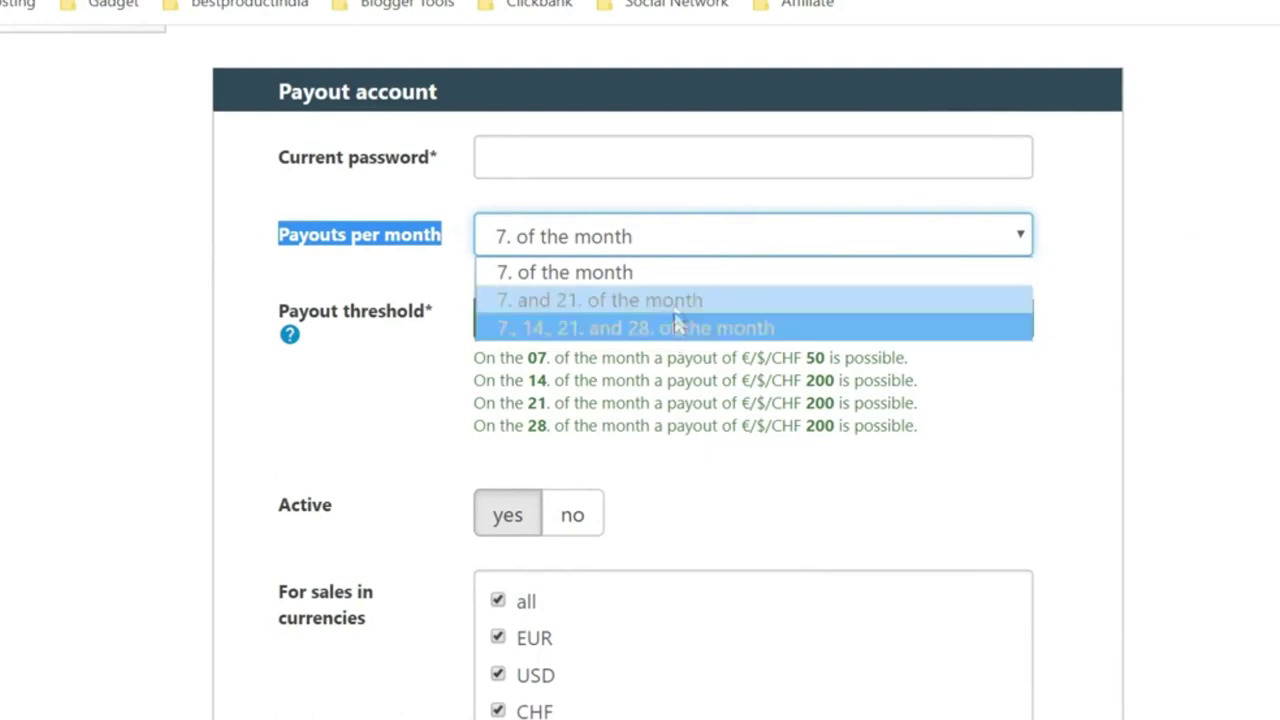
{"action": "left_click", "coordinate": [729, 463]}
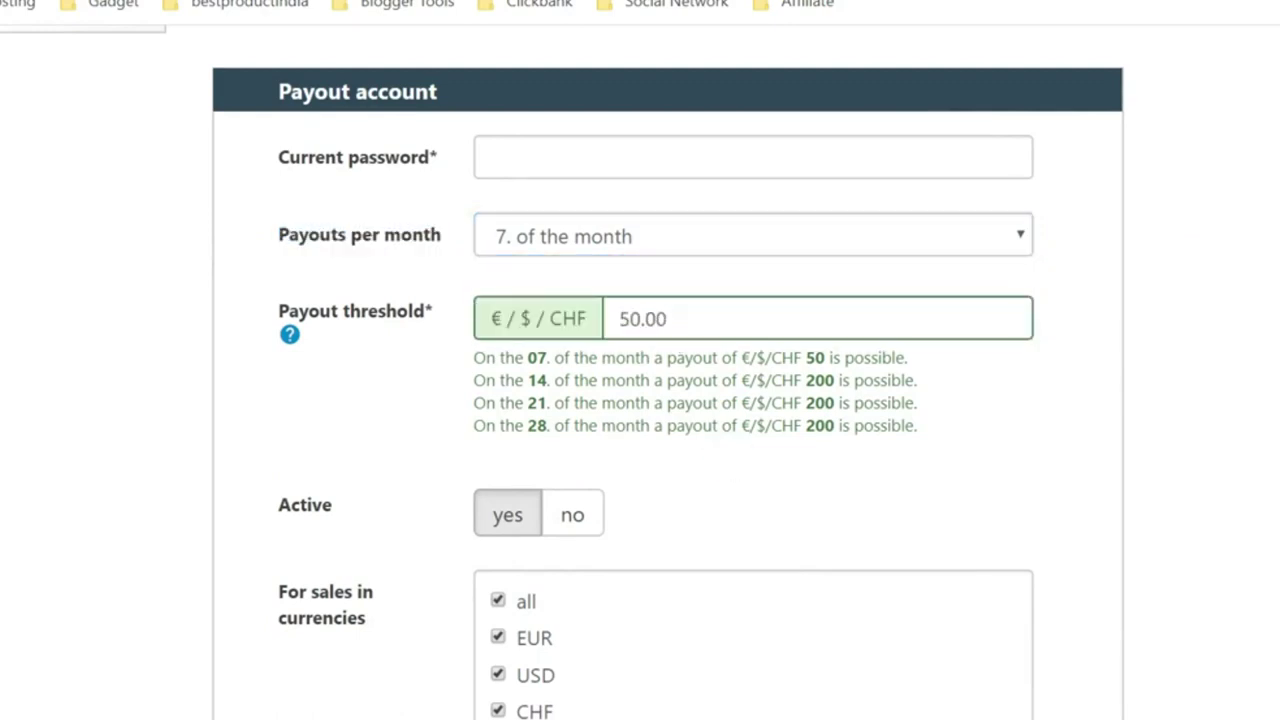
{"action": "triple_click", "coordinate": [690, 357]}
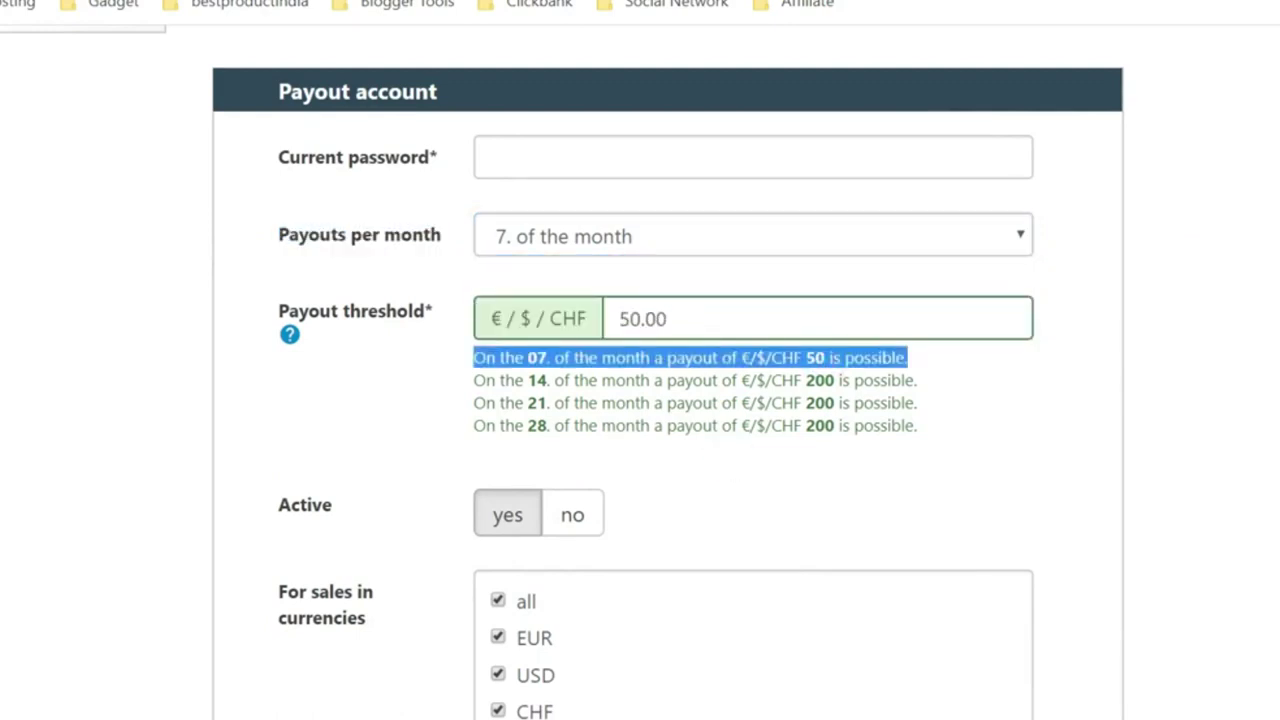
{"action": "double_click", "coordinate": [692, 425]}
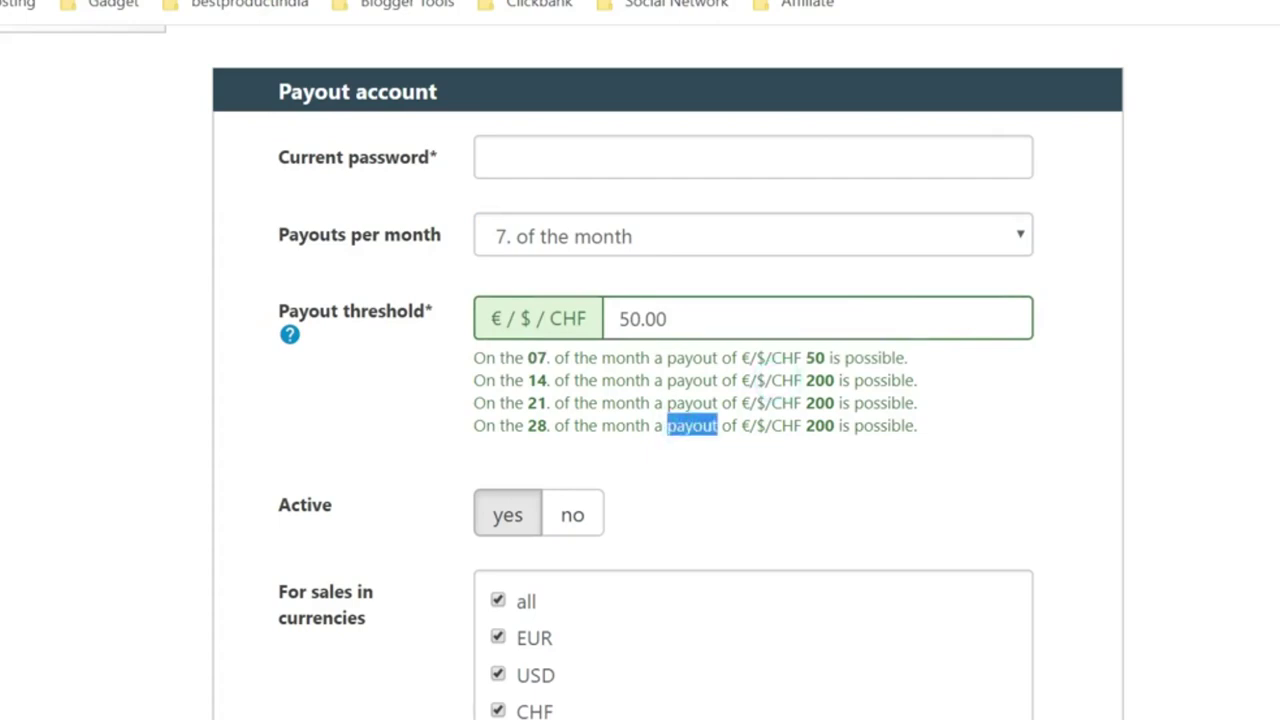
{"action": "left_click", "coordinate": [629, 225]}
{"action": "key", "text": "Escape"}
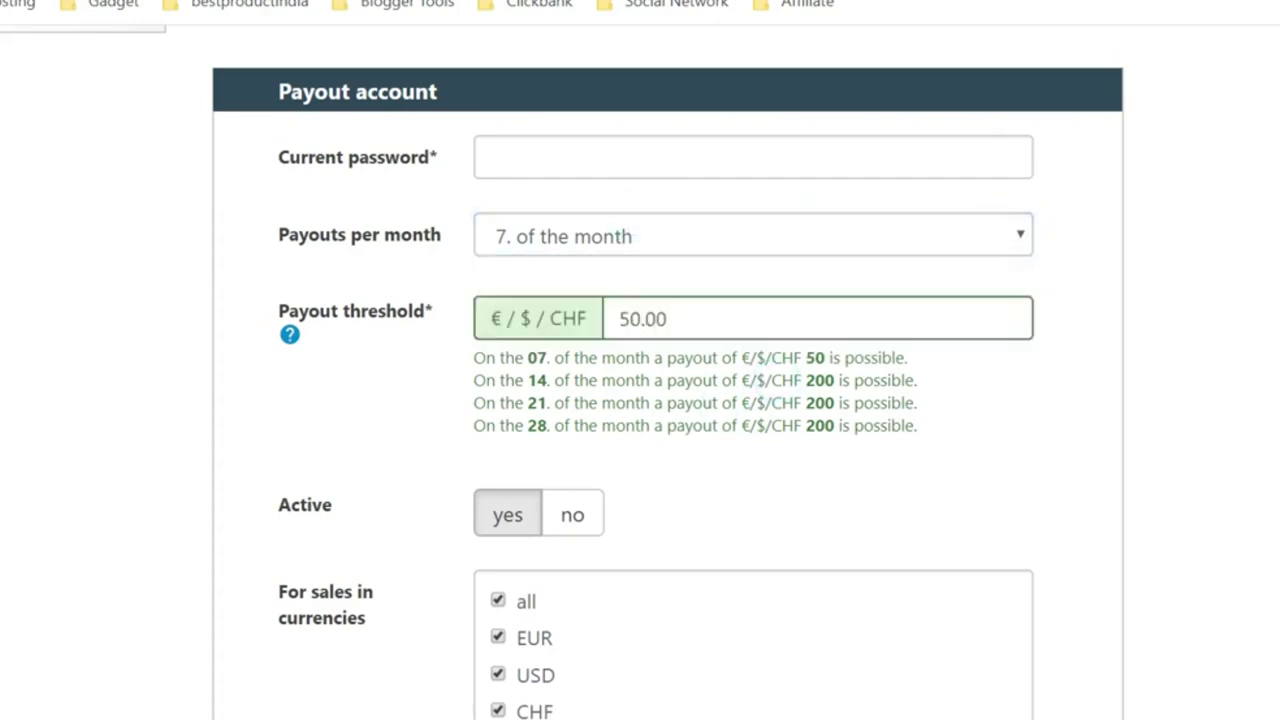